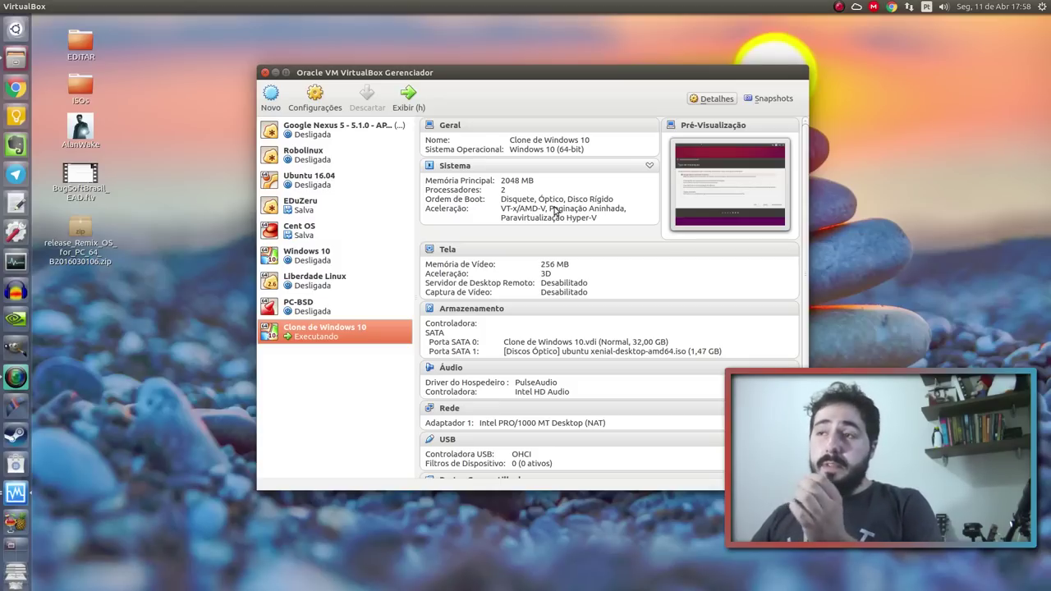
# Pick the clone's VM window from the window spread, check Storage in the Manager, then maximize the VM window
pyautogui.press('super+w')
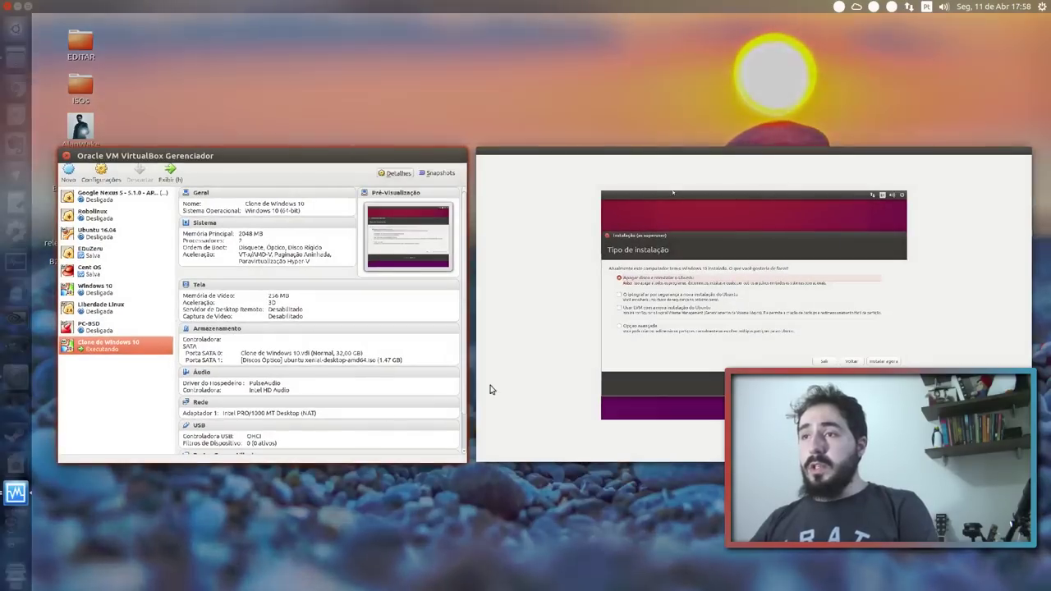
pyautogui.click(490, 389)
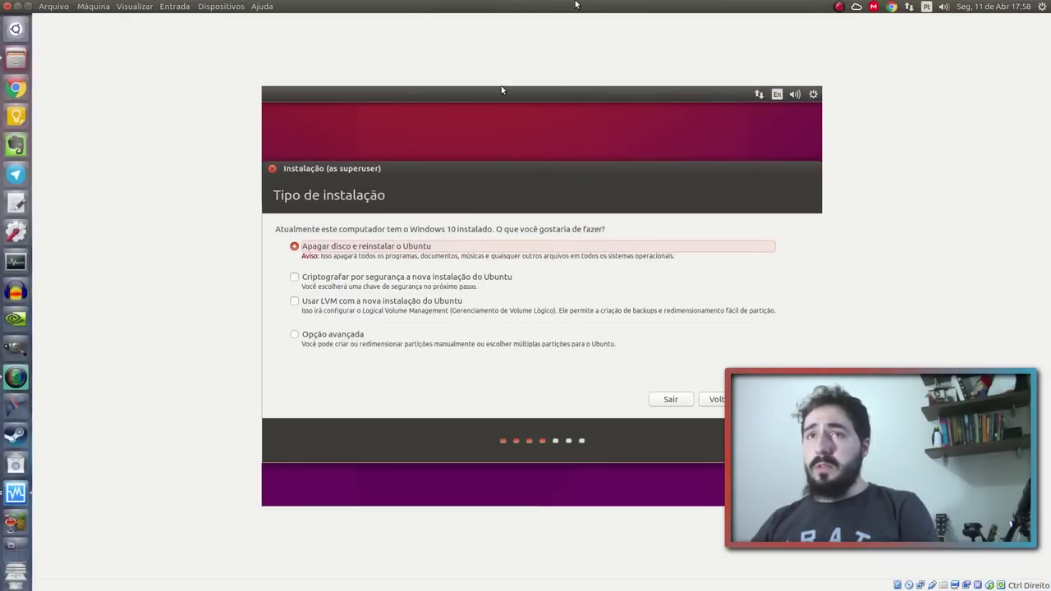
pyautogui.moveTo(576, 4); pyautogui.dragTo(789, 162)
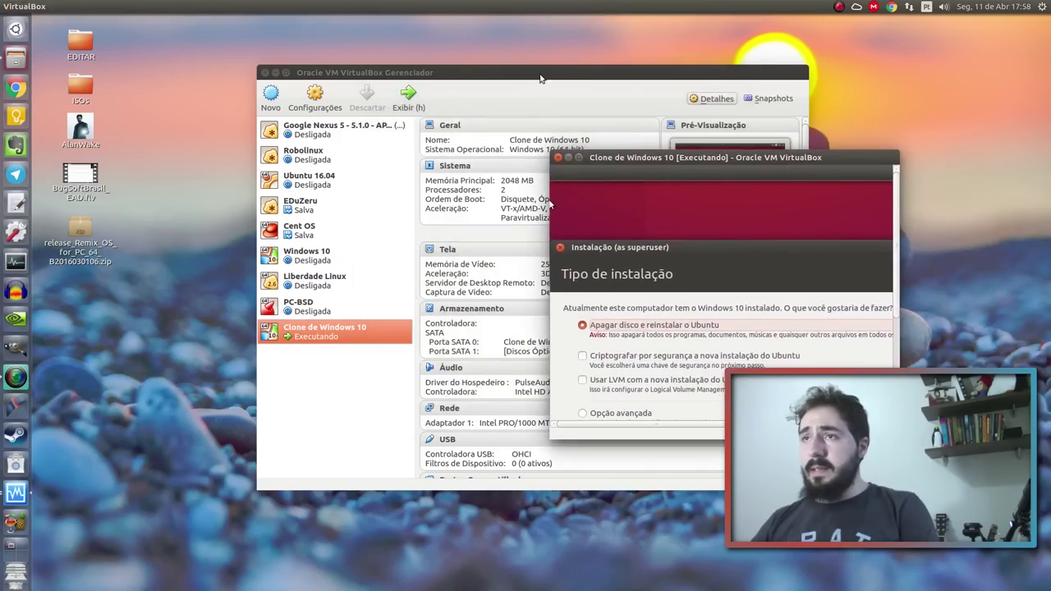
pyautogui.moveTo(540, 78); pyautogui.dragTo(386, 59)
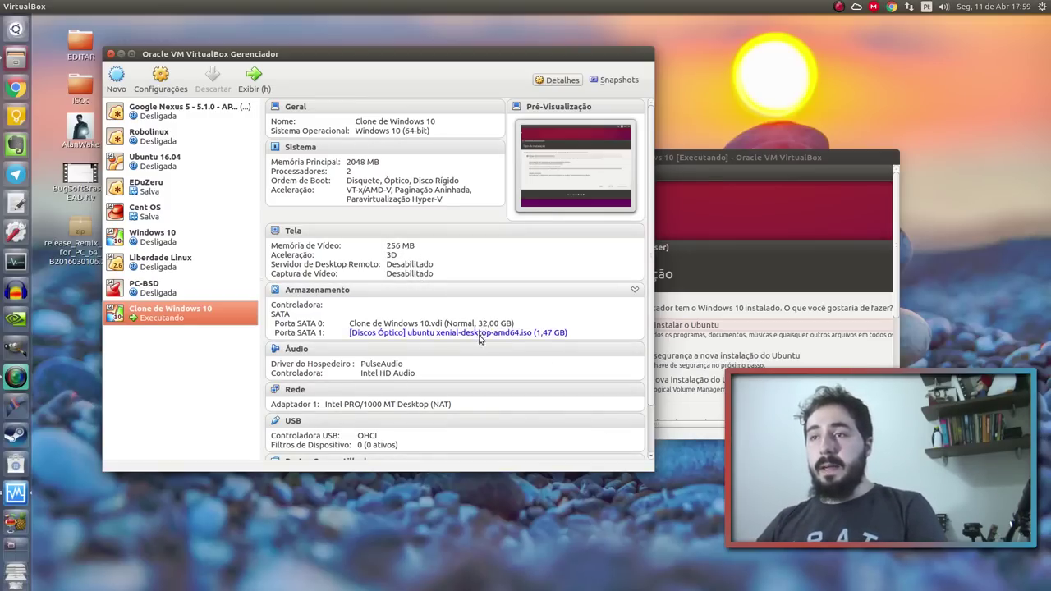
pyautogui.scroll(-2, 476, 335)
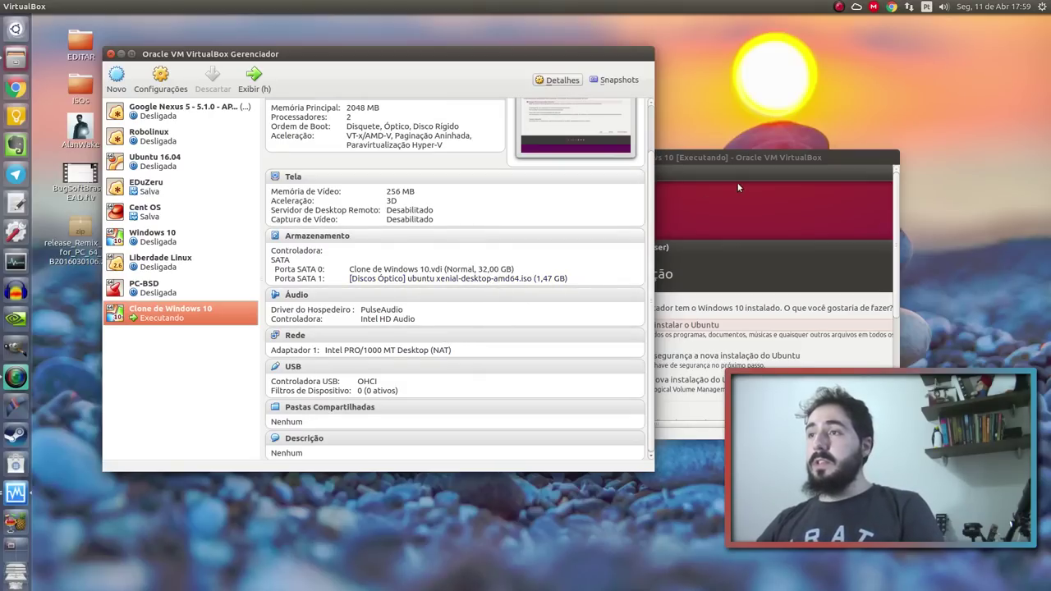
pyautogui.click(762, 165)
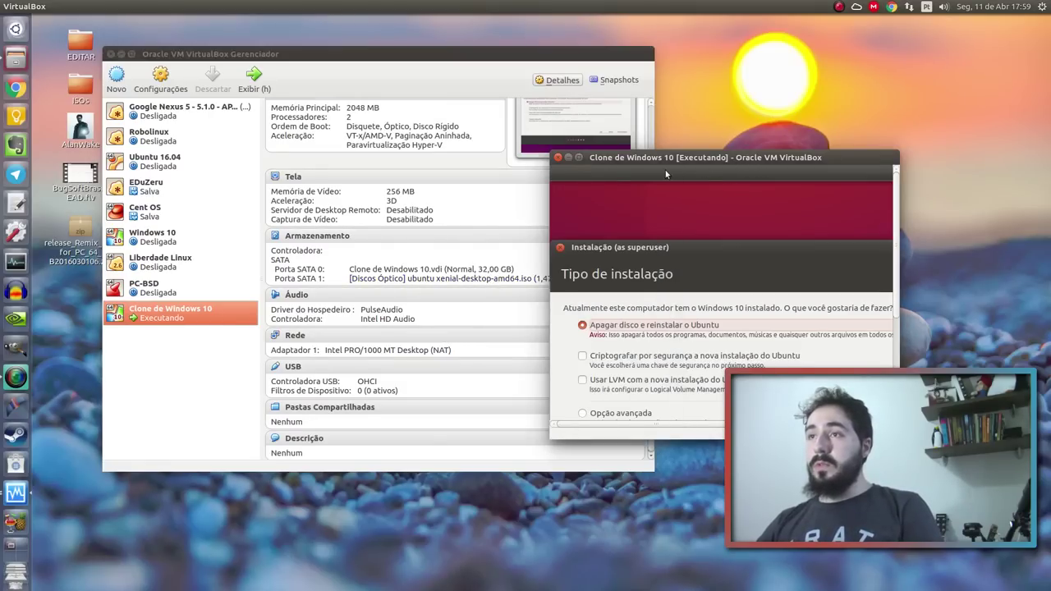
pyautogui.click(579, 157)
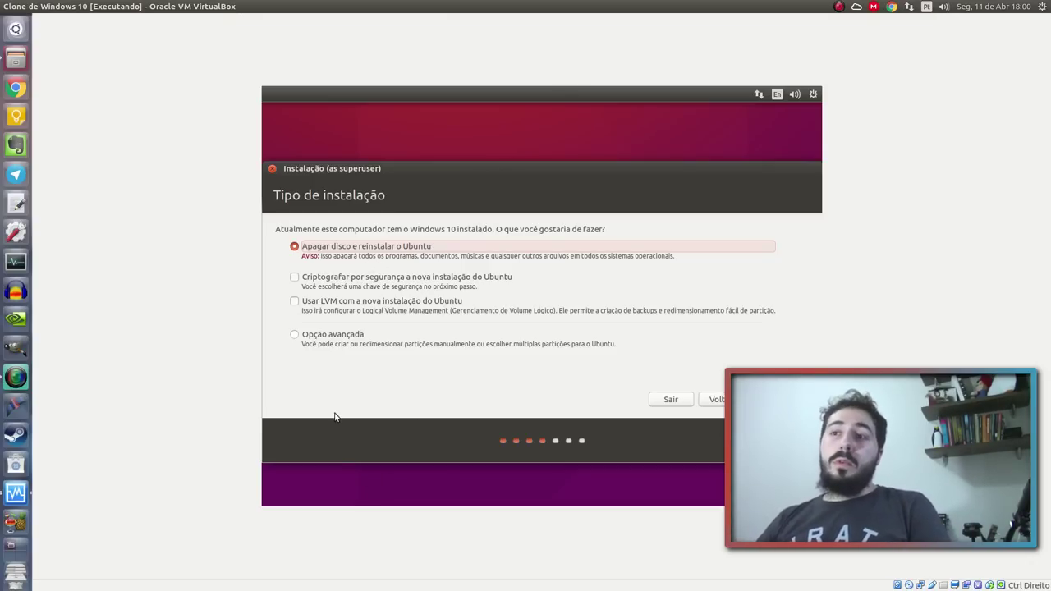
# Select 'Opção avançada' on the Tipo de instalação page to partition manually
pyautogui.click(362, 338)
# Continue to the partitioning table and inspect the /dev/sda1 and /dev/sda2 partitions
pyautogui.click(785, 399)
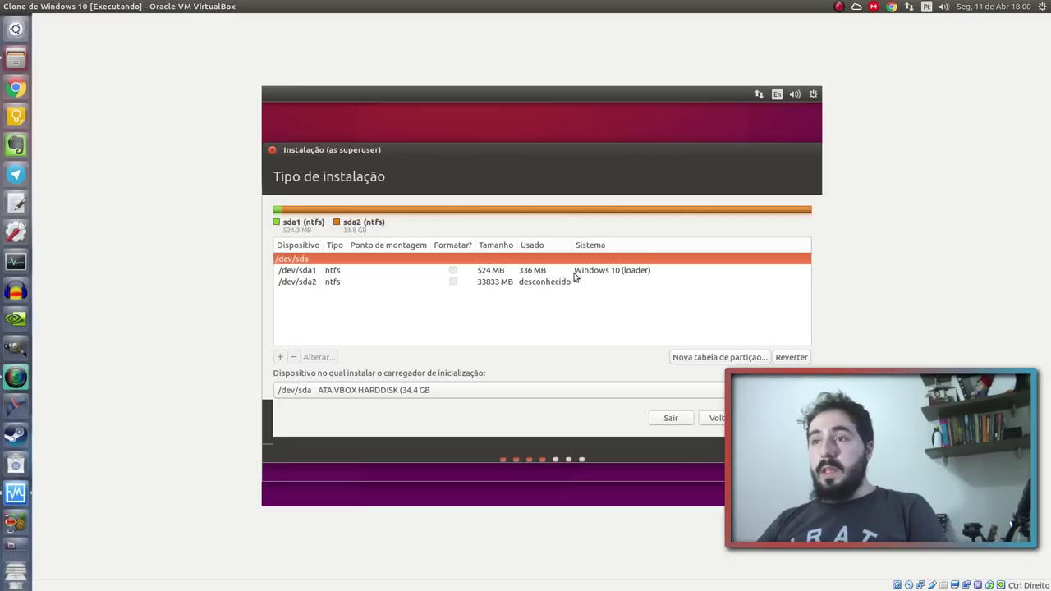
pyautogui.click(575, 273)
pyautogui.click(386, 283)
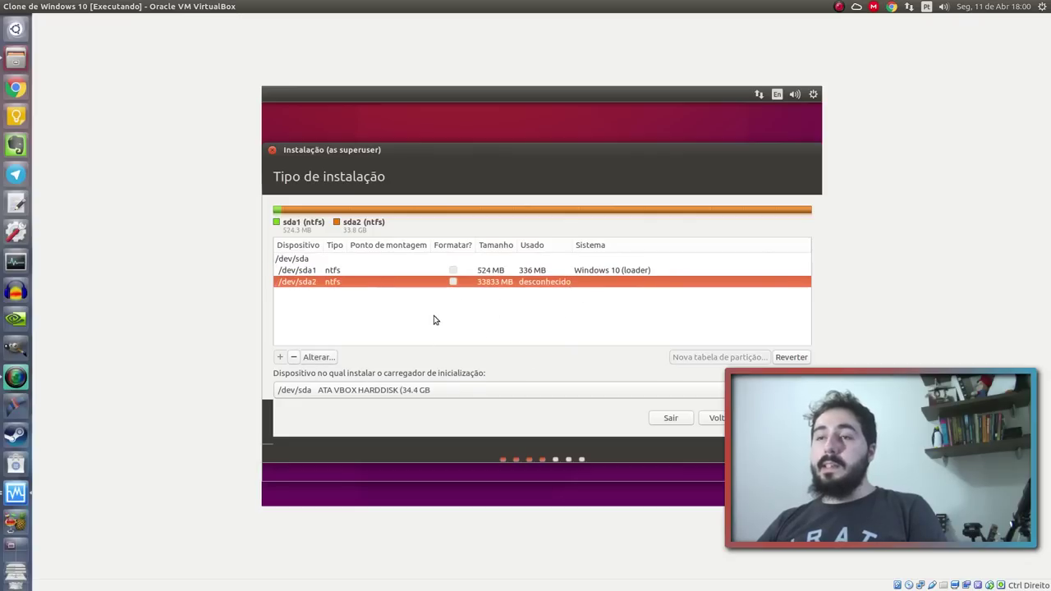
pyautogui.click(644, 273)
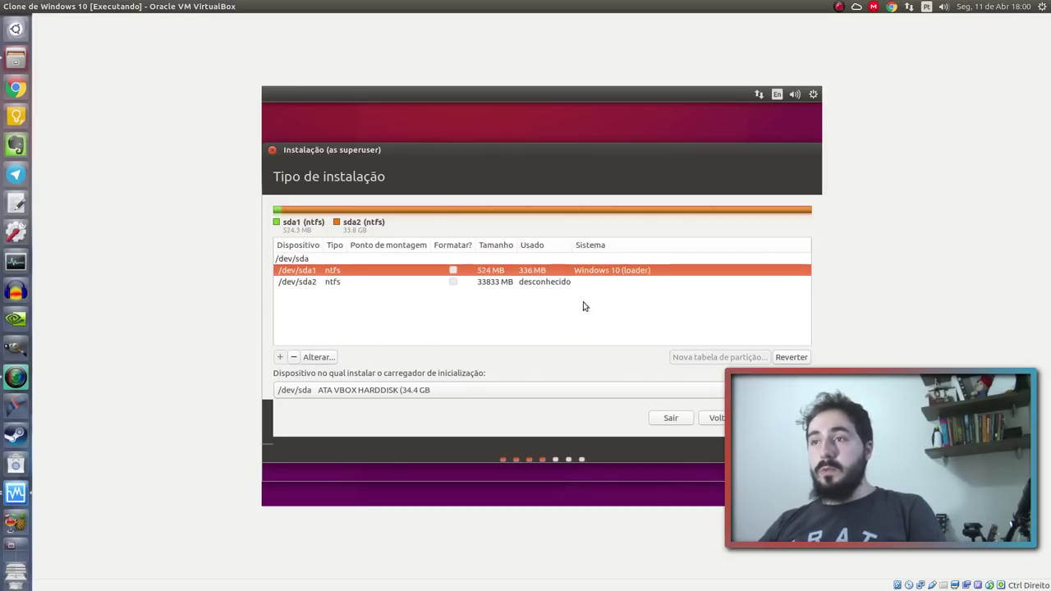
pyautogui.click(487, 283)
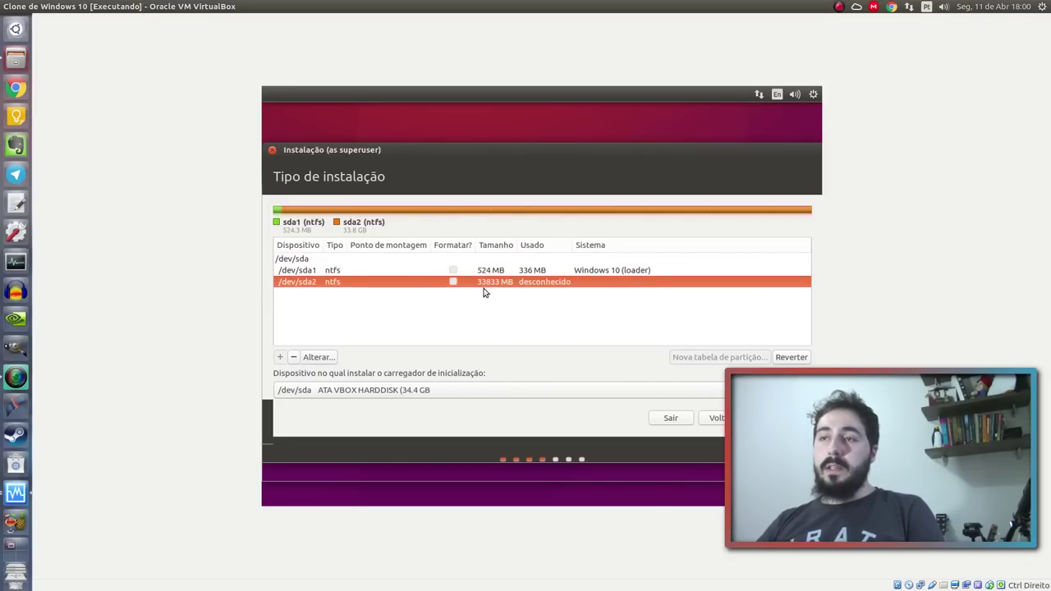
# Open Alterar... for /dev/sda2, review the Usar como list, and cancel without changes
pyautogui.click(337, 362)
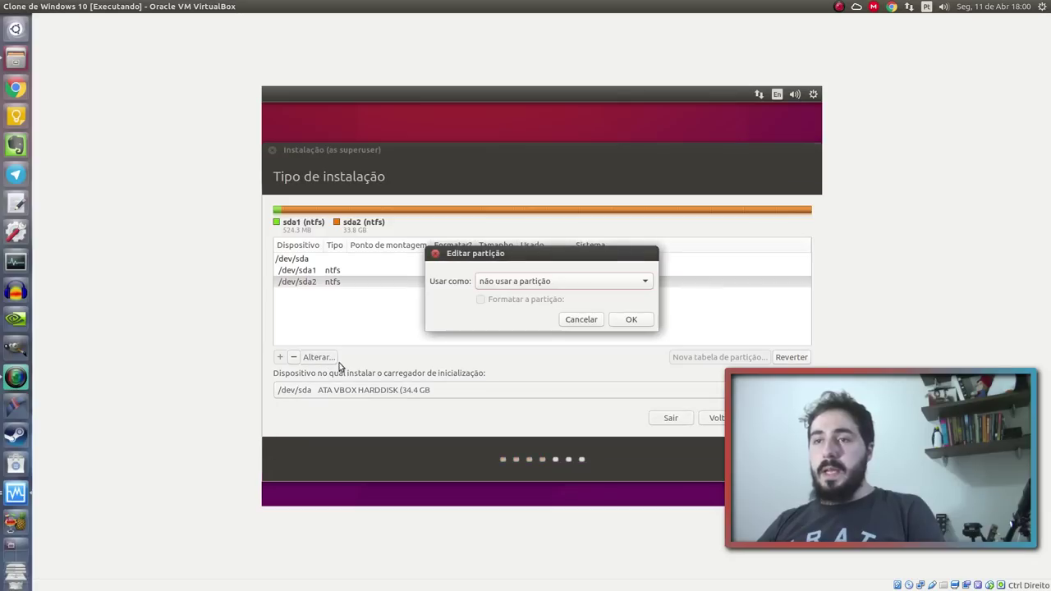
pyautogui.click(626, 281)
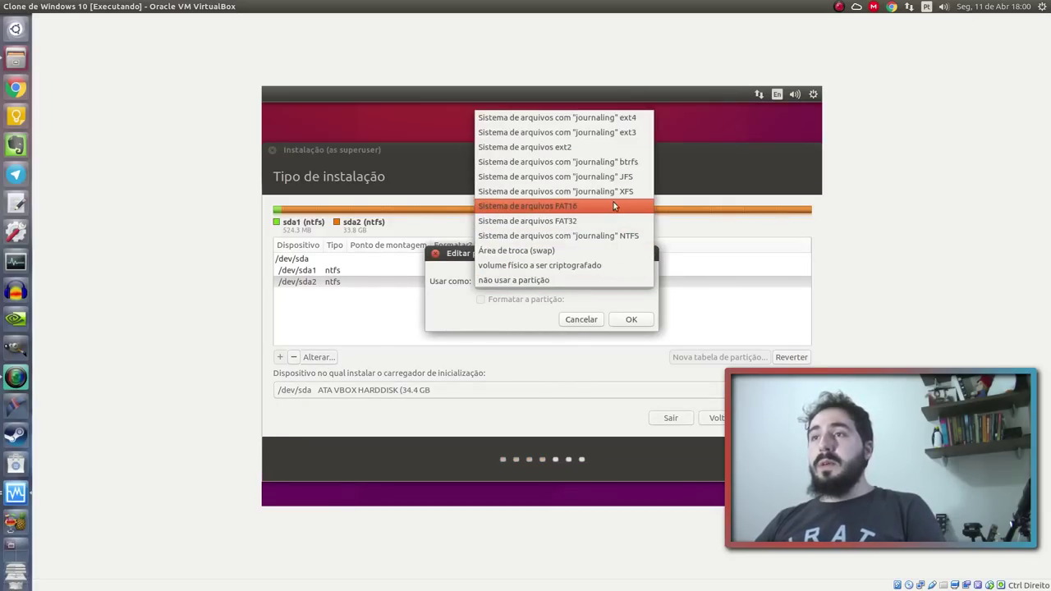
pyautogui.click(533, 305)
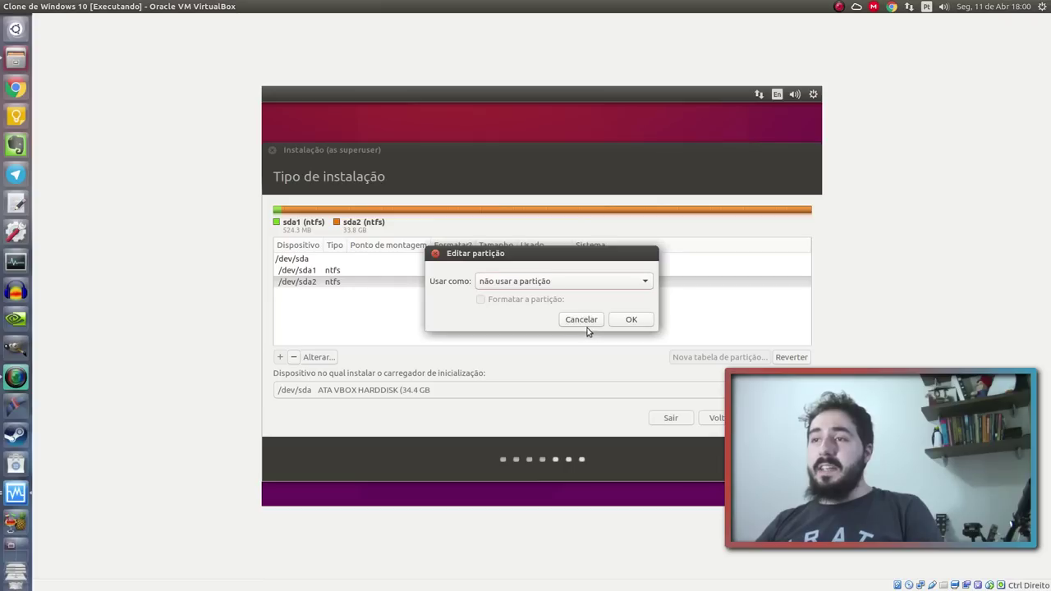
pyautogui.click(579, 321)
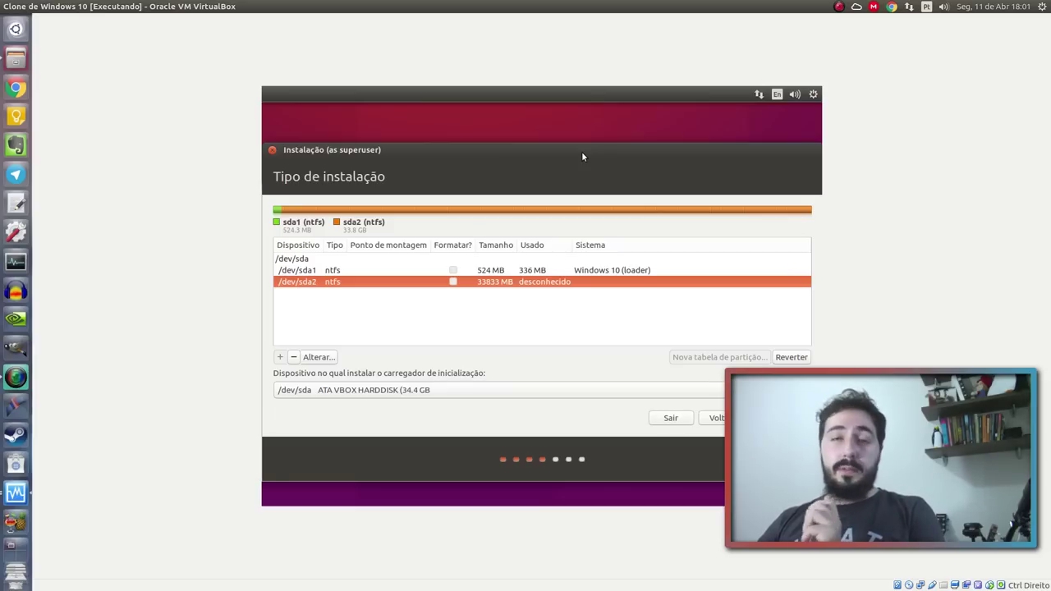
# Quit the Ubuntu installer and shut down the live session
pyautogui.click(272, 150)
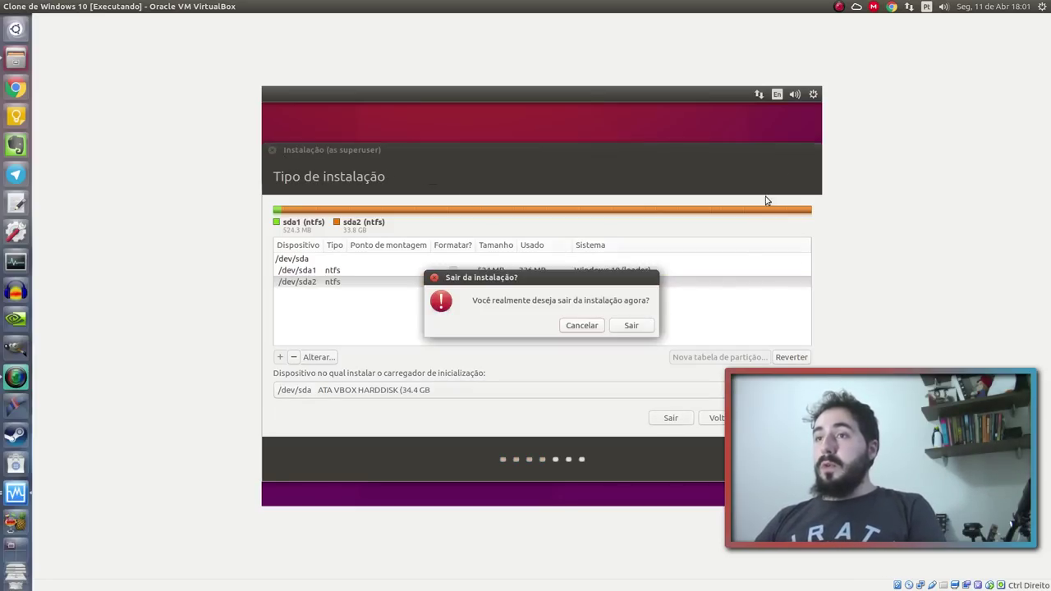
pyautogui.click(646, 327)
pyautogui.click(813, 94)
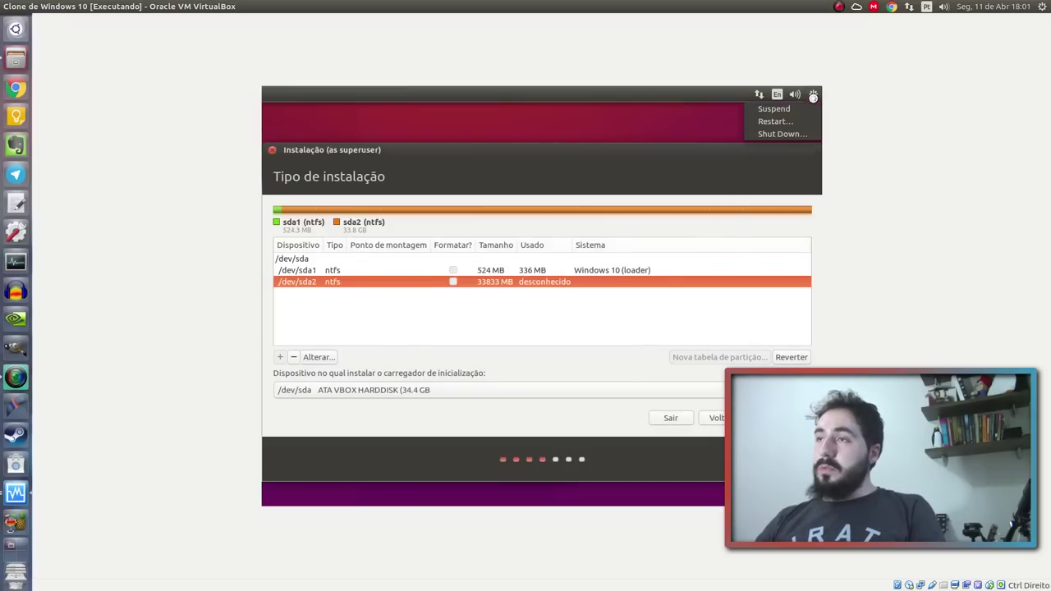
pyautogui.click(788, 133)
# Close the VM window and power it off with Desligar a máquina
pyautogui.moveTo(648, 4); pyautogui.dragTo(658, 78)
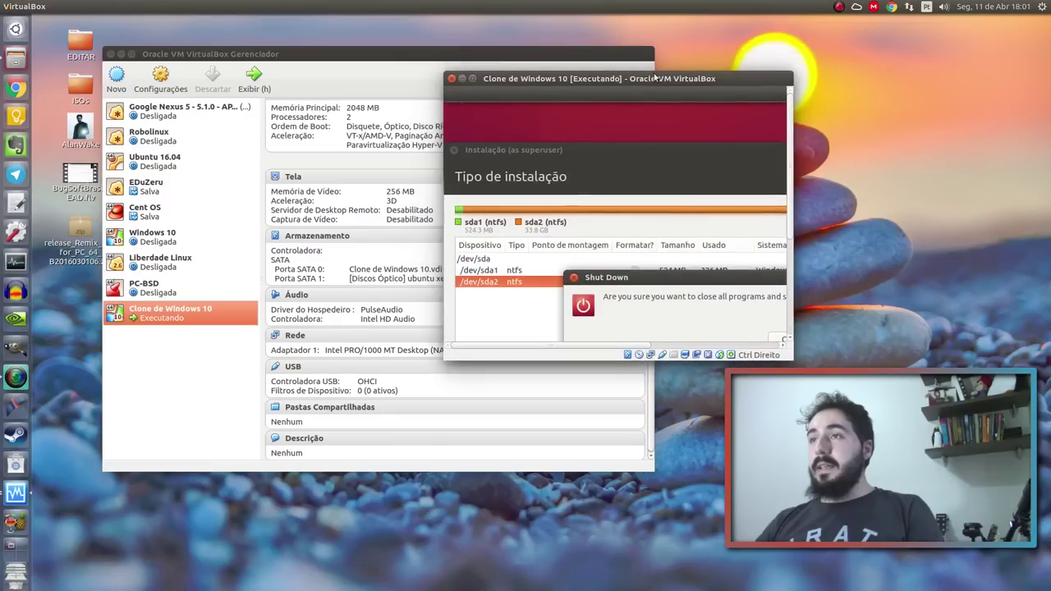
pyautogui.click(451, 78)
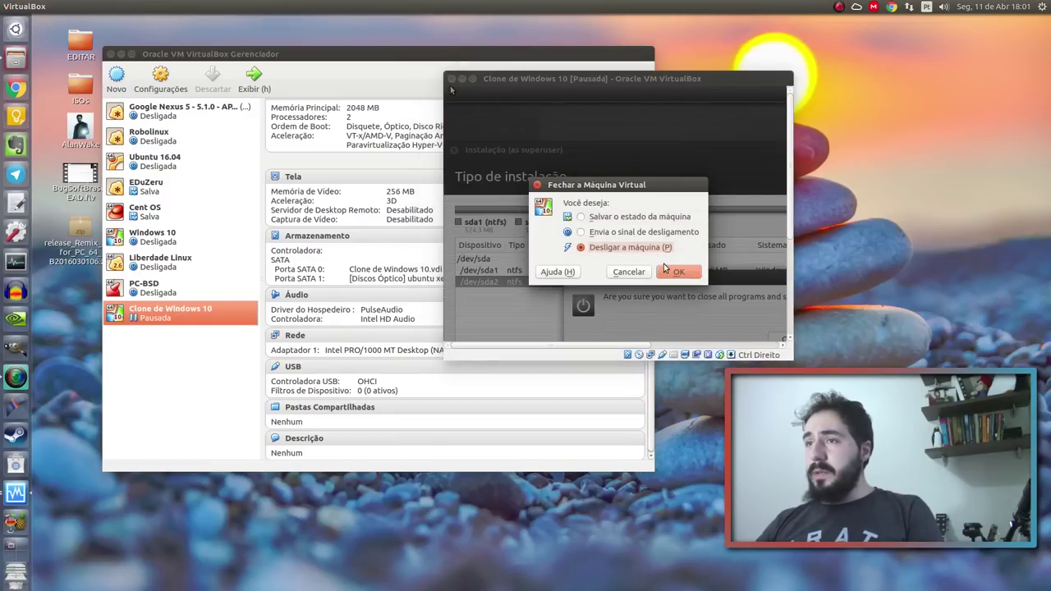
pyautogui.click(680, 271)
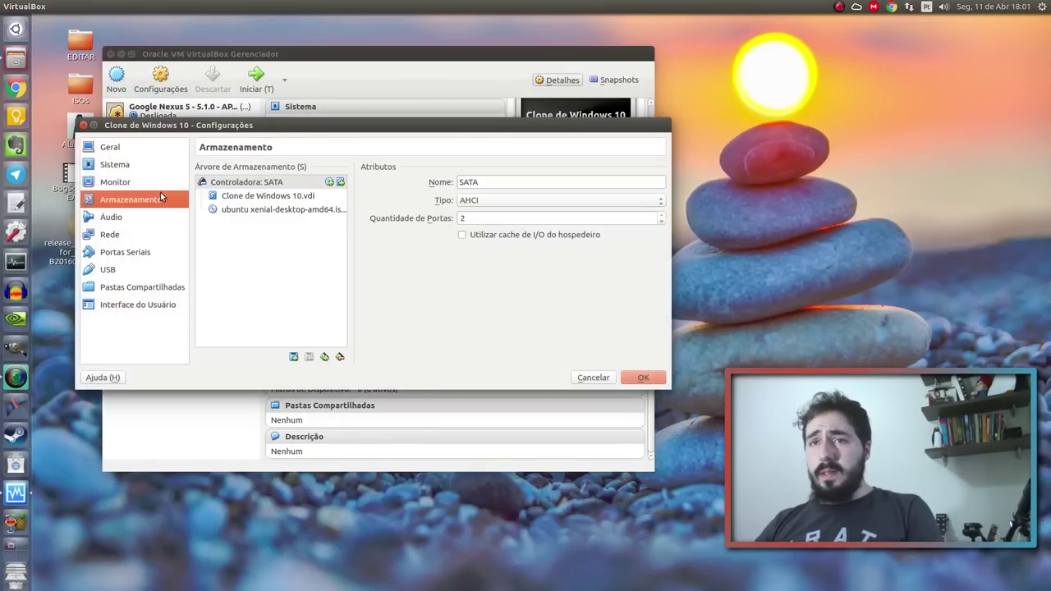
# Remove the Ubuntu ISO from the clone's optical drive in Armazenamento and save with OK
pyautogui.click(327, 211)
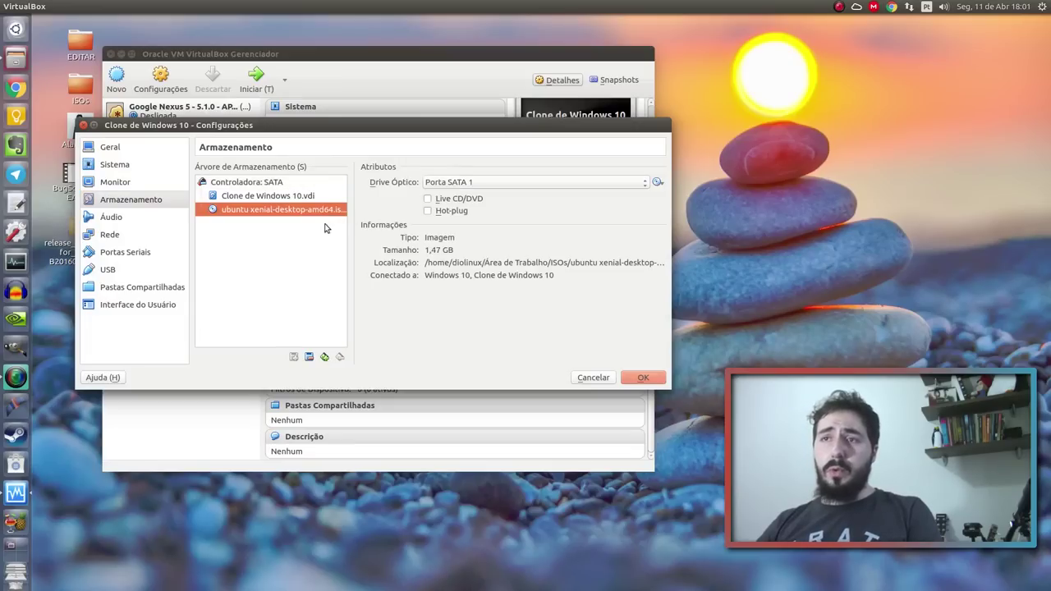
pyautogui.click(658, 182)
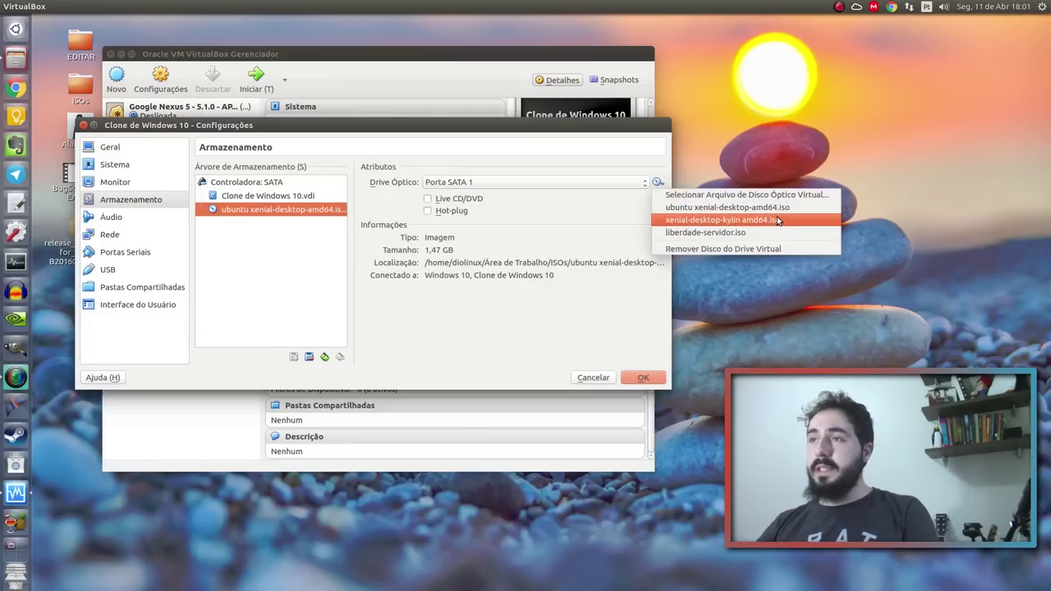
pyautogui.click(805, 246)
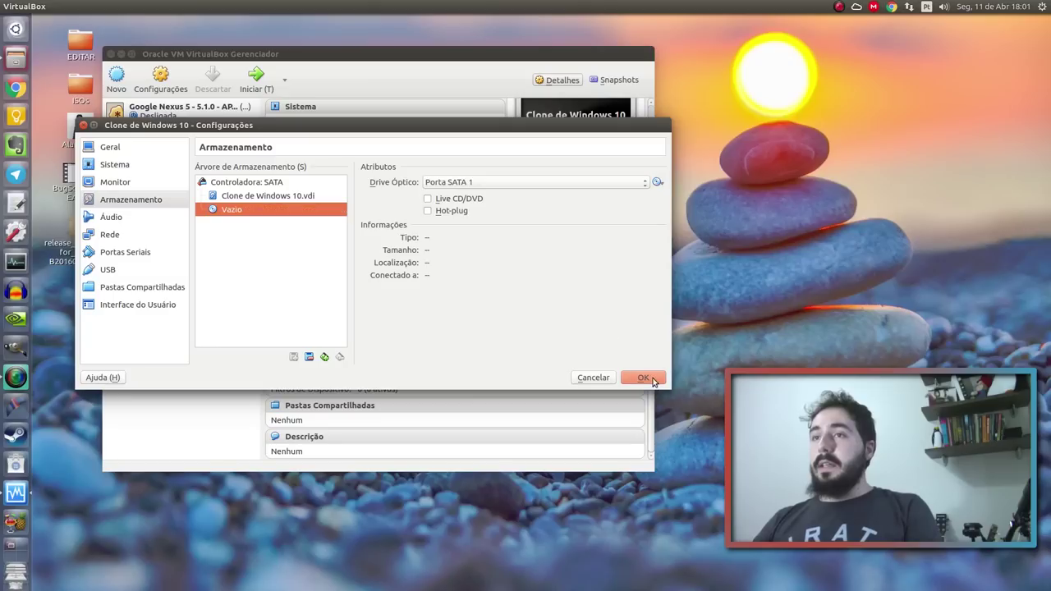
pyautogui.click(644, 378)
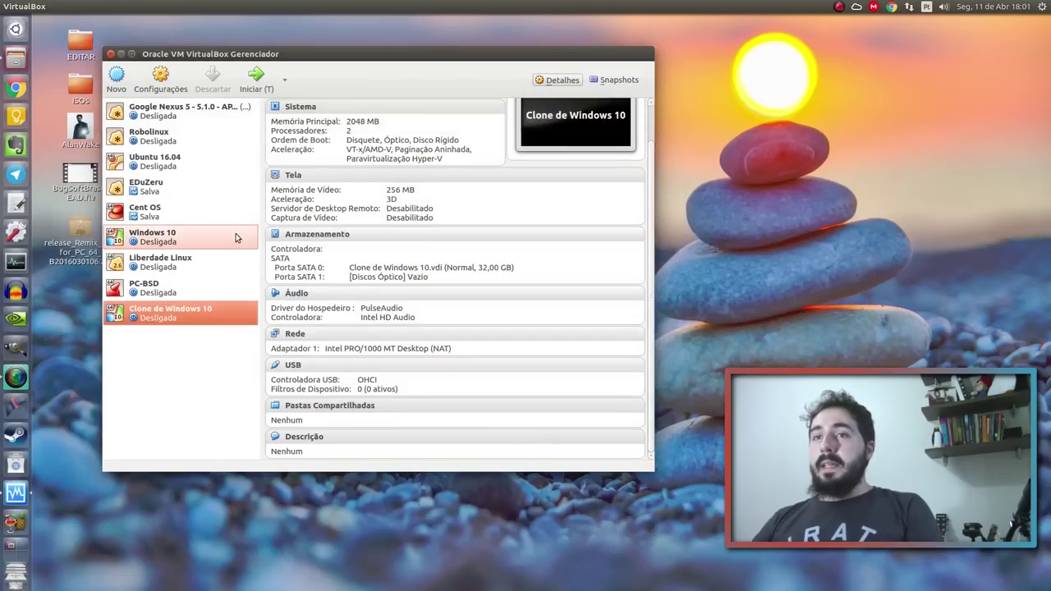
# Start Clone de Windows 10, dismiss the auto-capture notice, and confirm the Windows desktop via Start
pyautogui.click(256, 80)
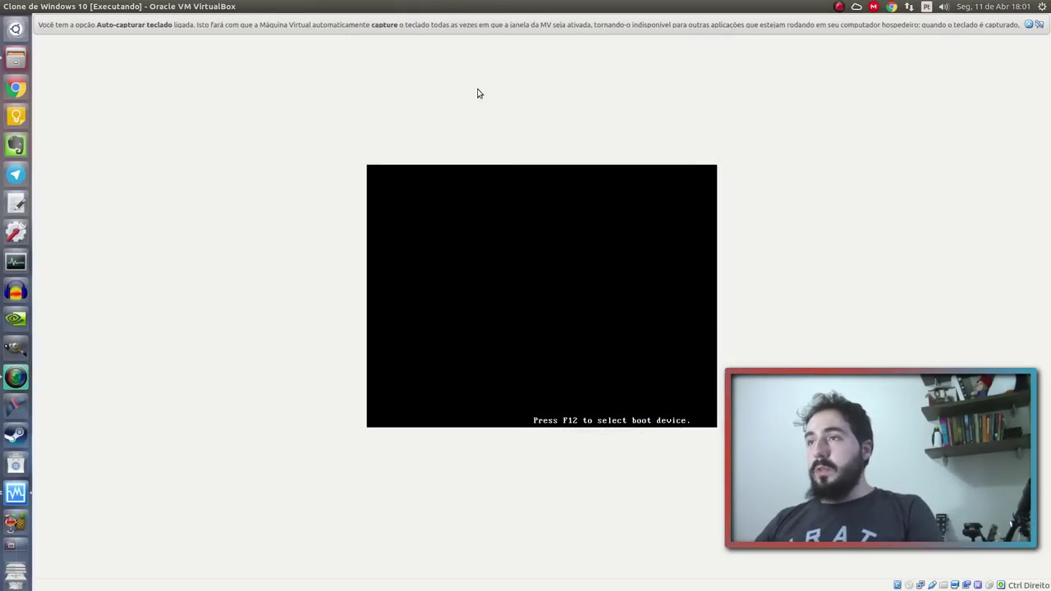
pyautogui.click(1038, 24)
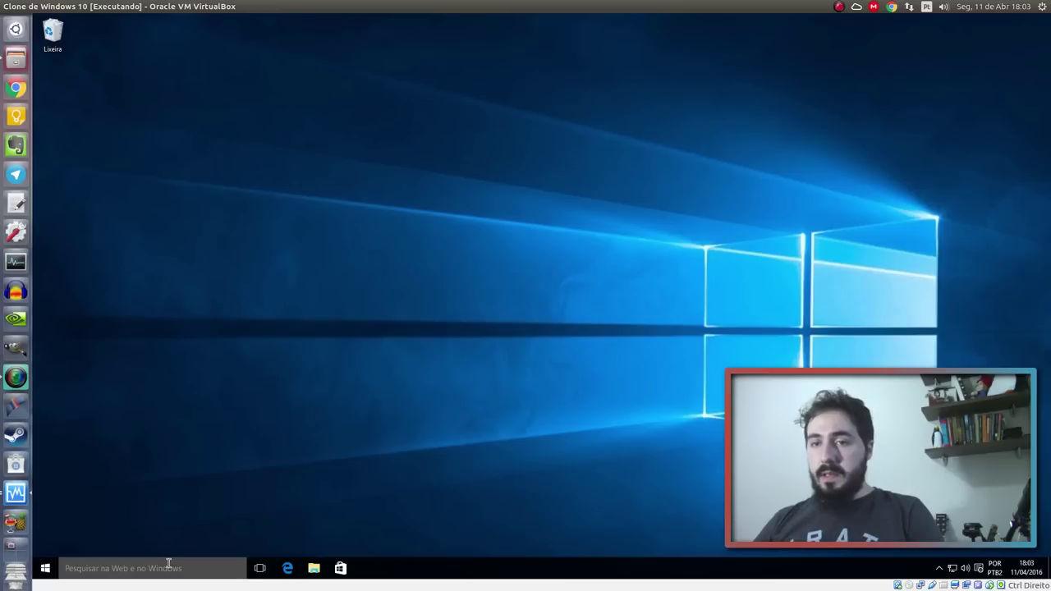
pyautogui.click(45, 568)
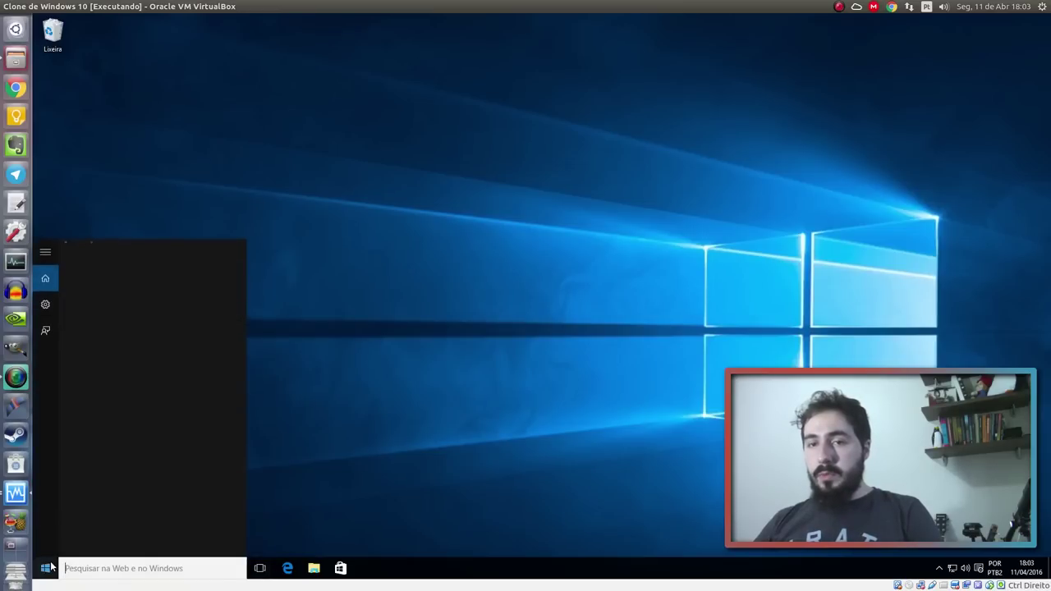
pyautogui.click(311, 490)
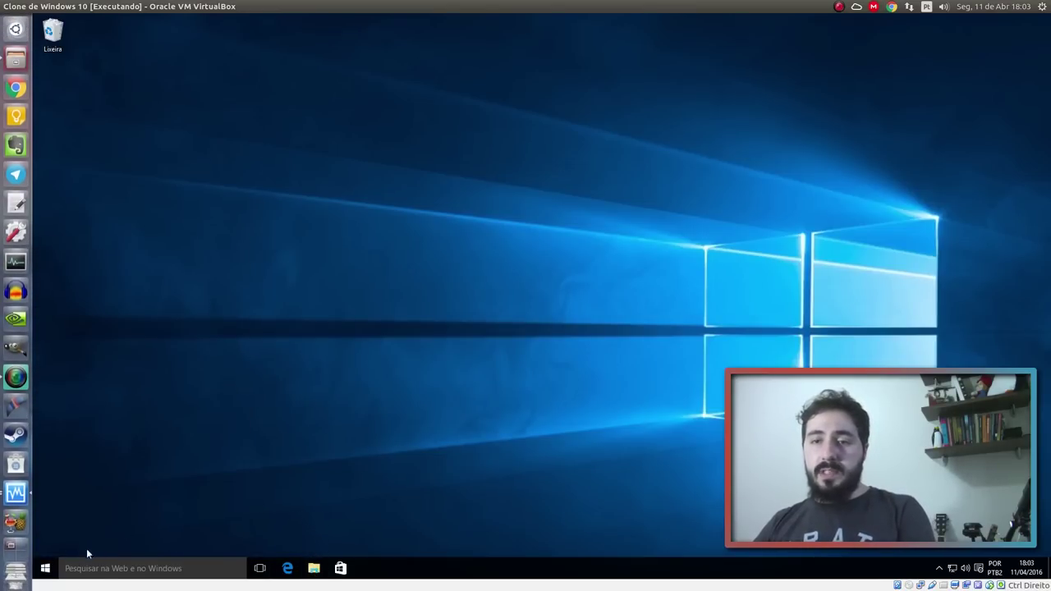
# Open Disk Management from the Start quick menu, enlarge its window, and widen the Capacidade column
pyautogui.rightClick(46, 567)
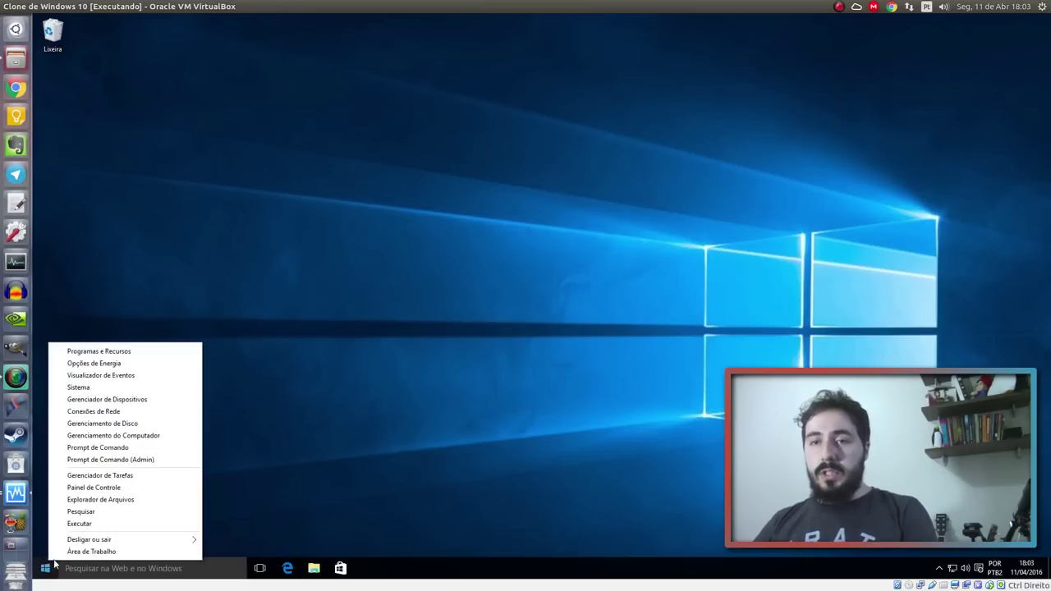
pyautogui.click(135, 424)
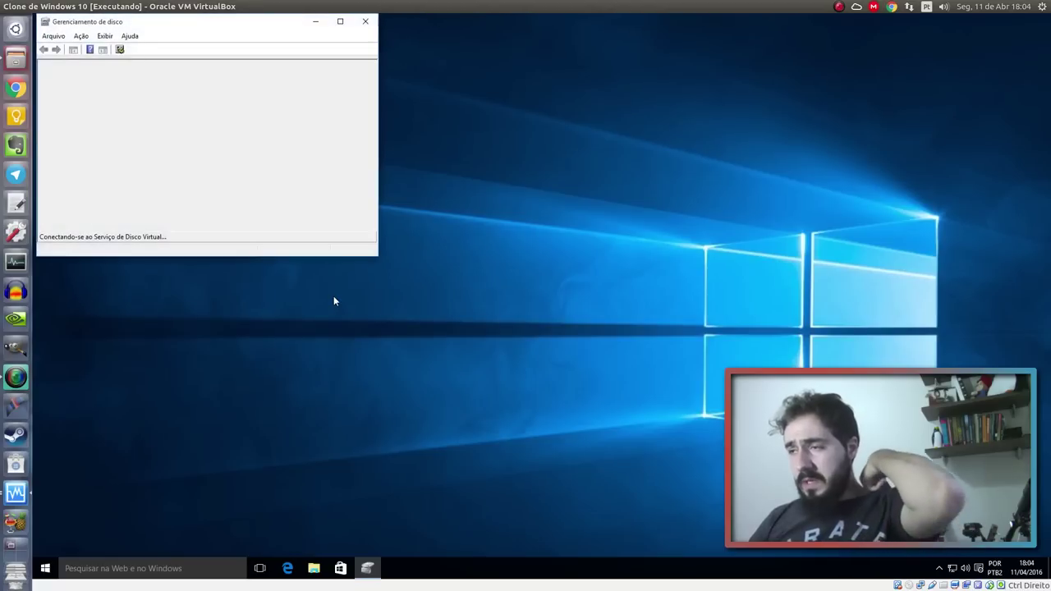
pyautogui.moveTo(249, 24); pyautogui.dragTo(385, 80)
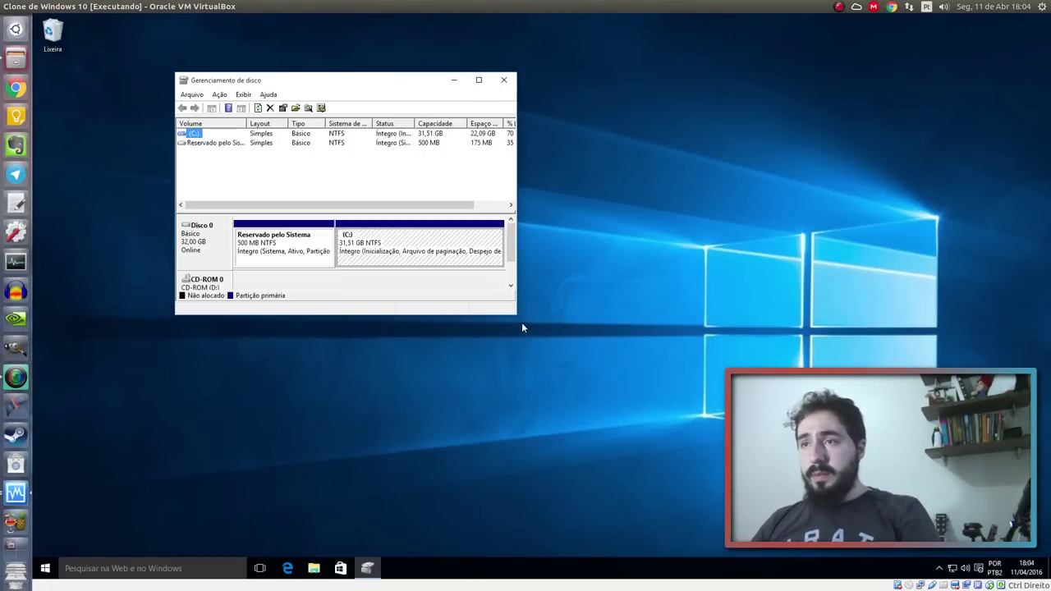
pyautogui.click(314, 568)
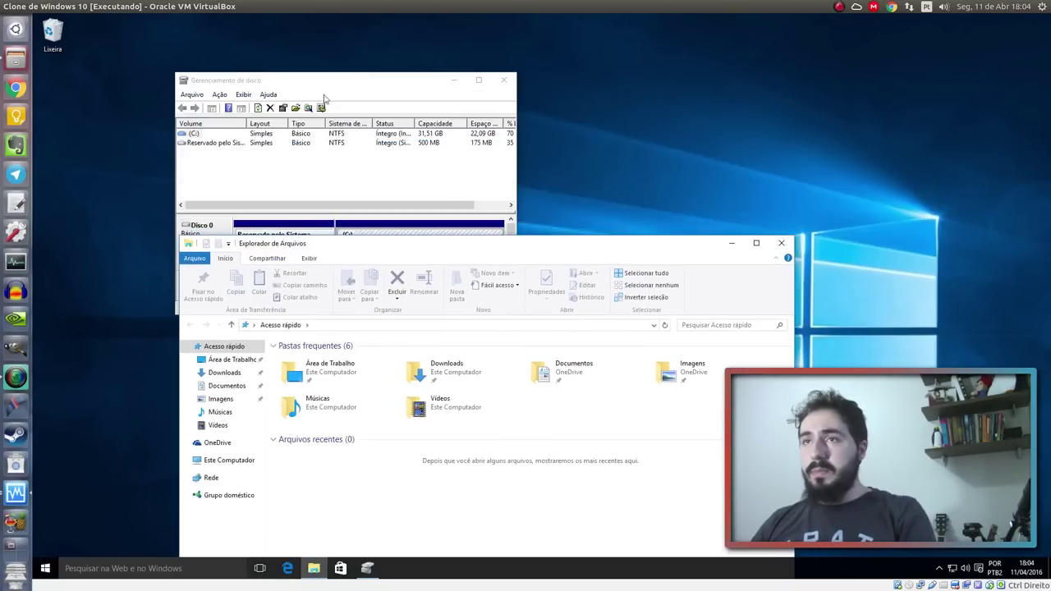
pyautogui.click(366, 82)
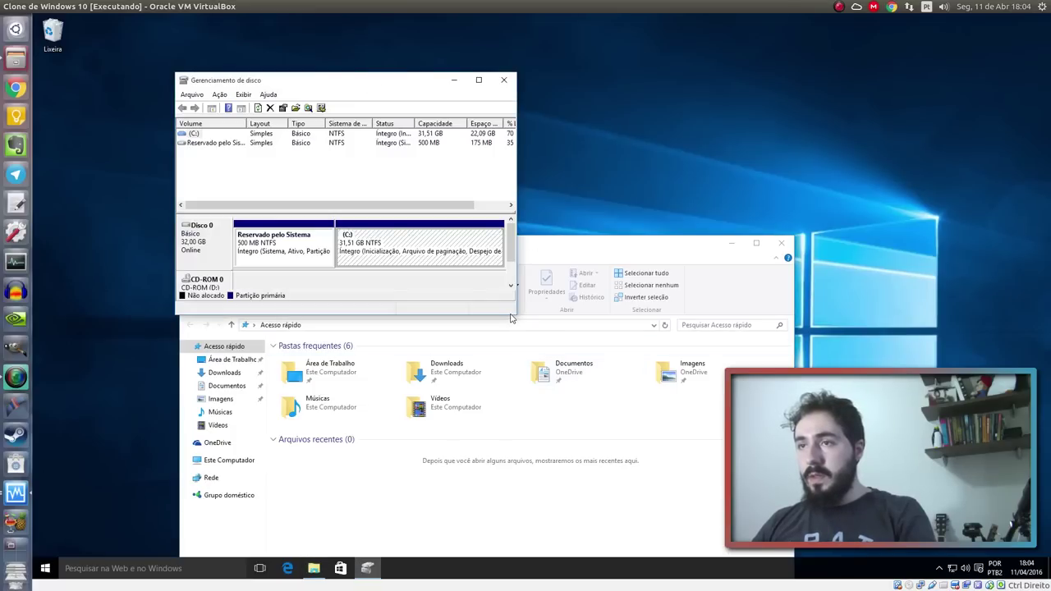
pyautogui.moveTo(518, 315); pyautogui.dragTo(958, 527)
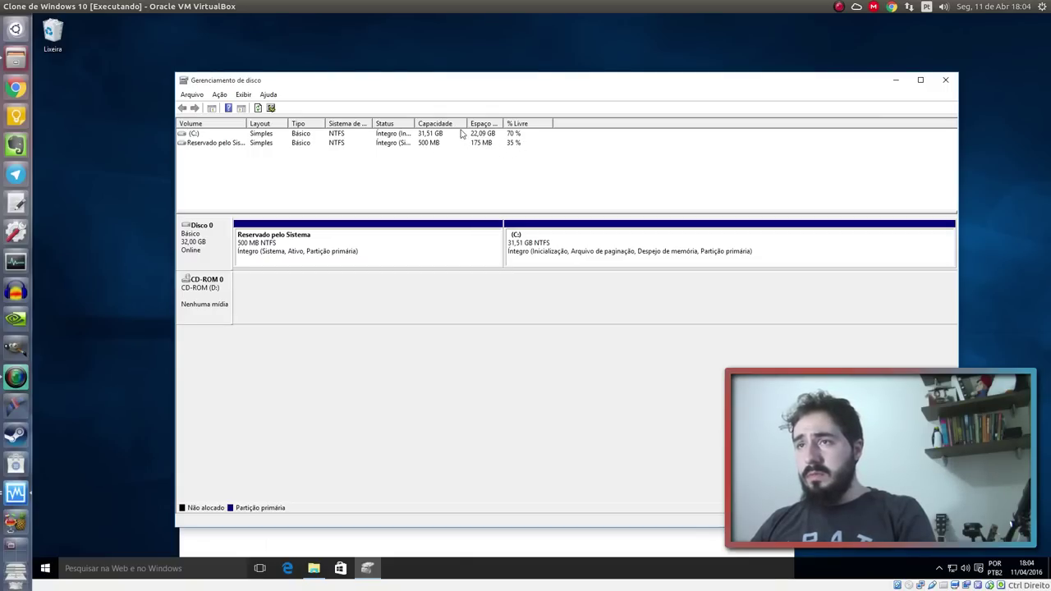
pyautogui.moveTo(467, 123); pyautogui.dragTo(489, 124)
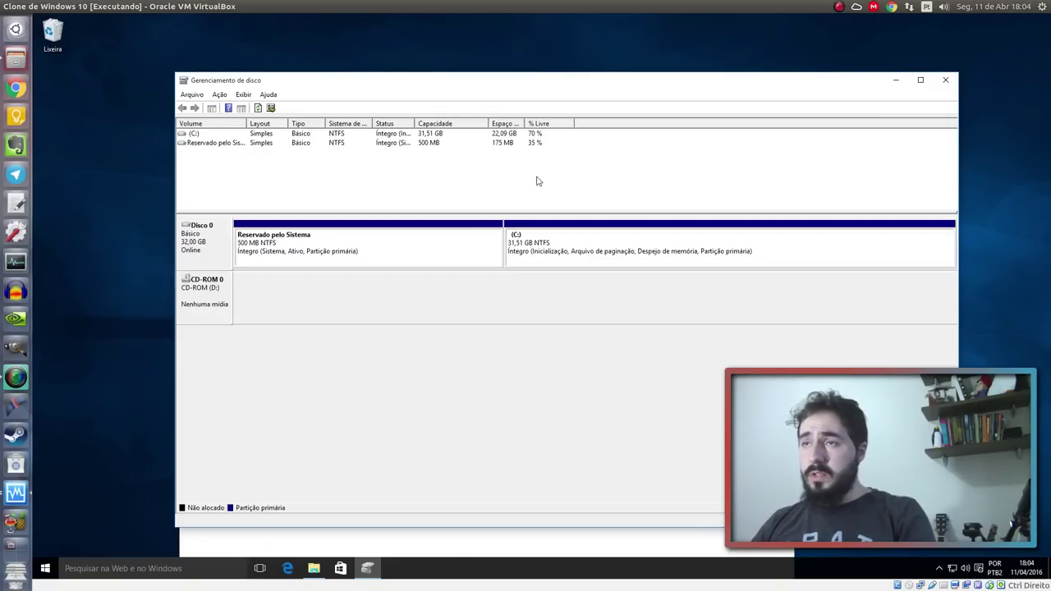
# Select the (C:) partition in Disco 0's disk map
pyautogui.click(574, 256)
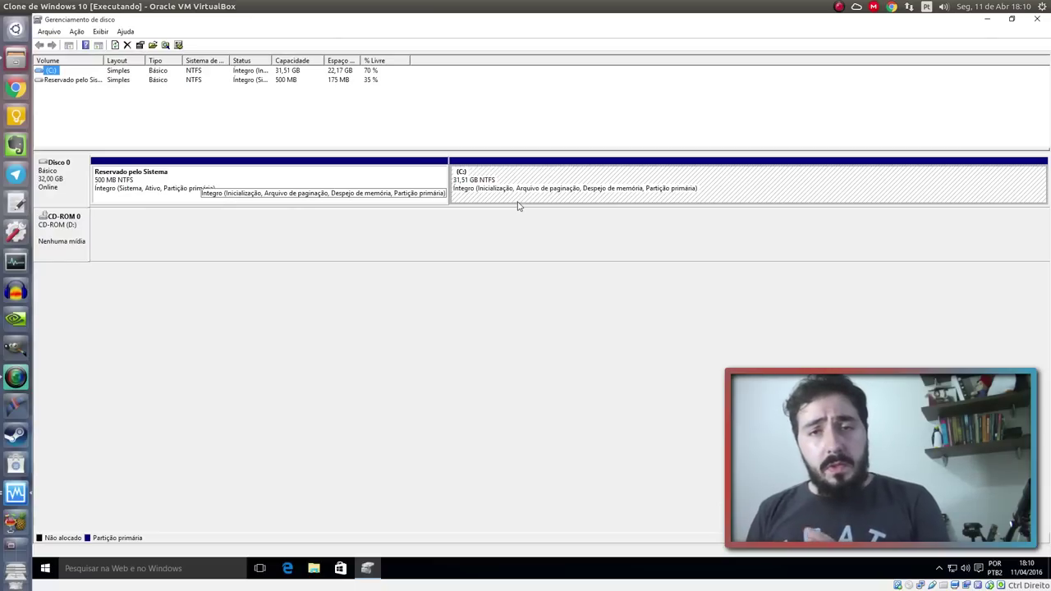
# Open Diminuir Volume for (C:), showing 22562 MB available to shrink, then launch File Explorer
pyautogui.click(714, 198)
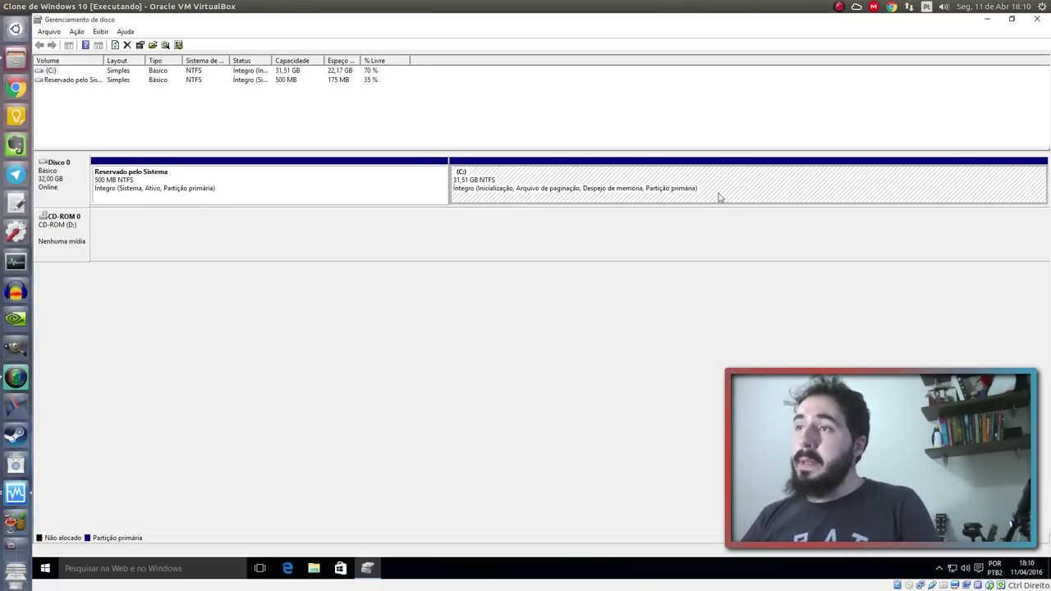
pyautogui.rightClick(610, 188)
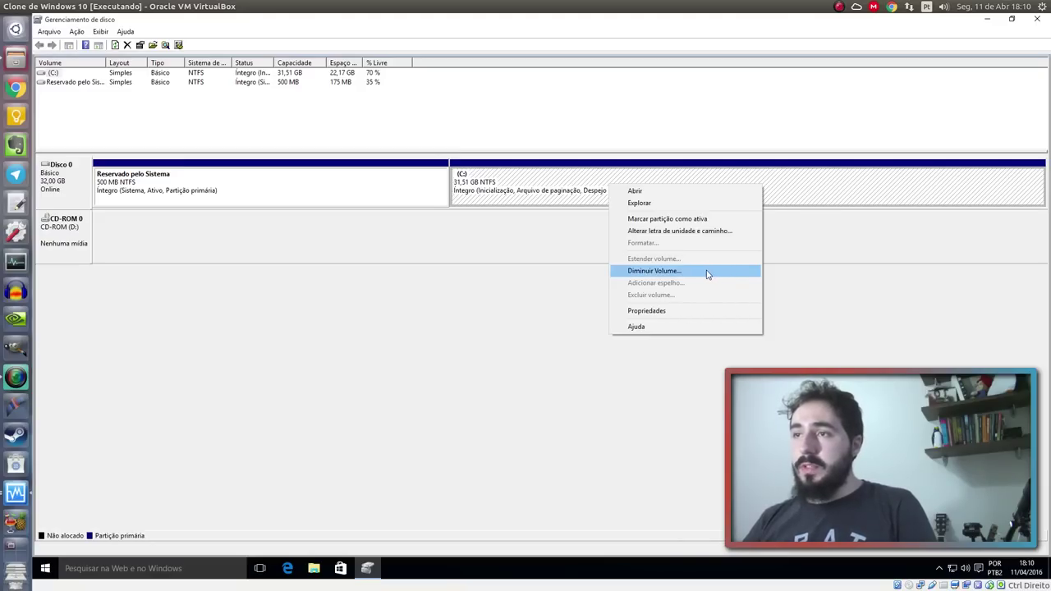
pyautogui.click(708, 273)
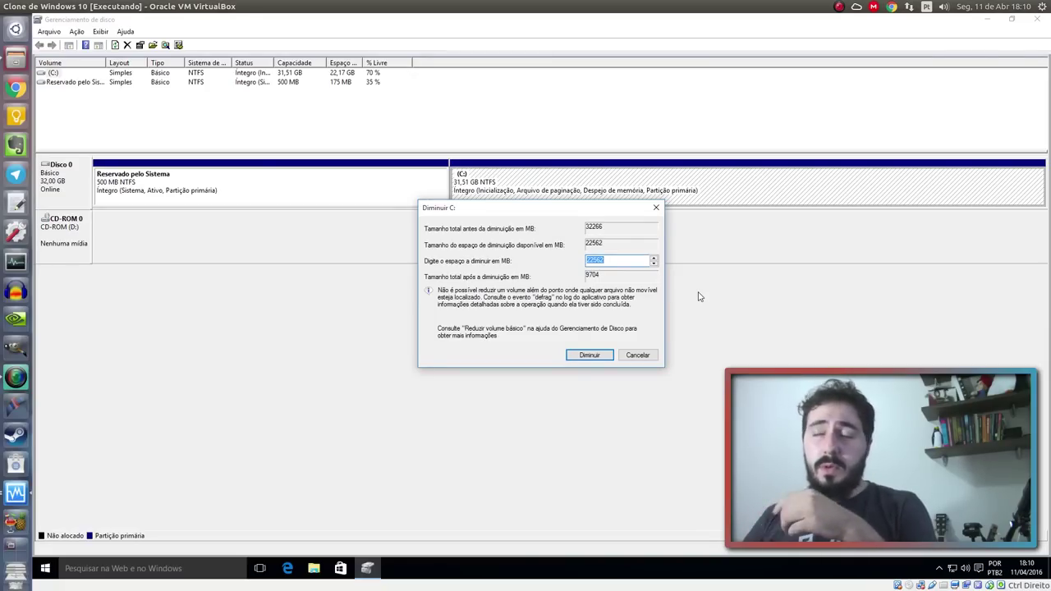
pyautogui.moveTo(525, 214); pyautogui.dragTo(591, 234)
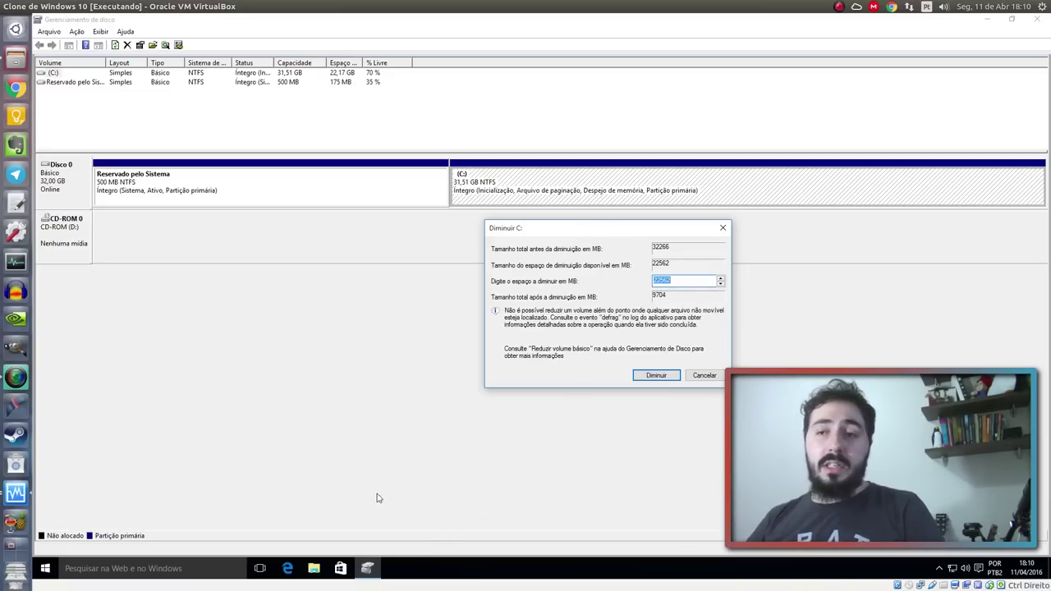
pyautogui.click(320, 567)
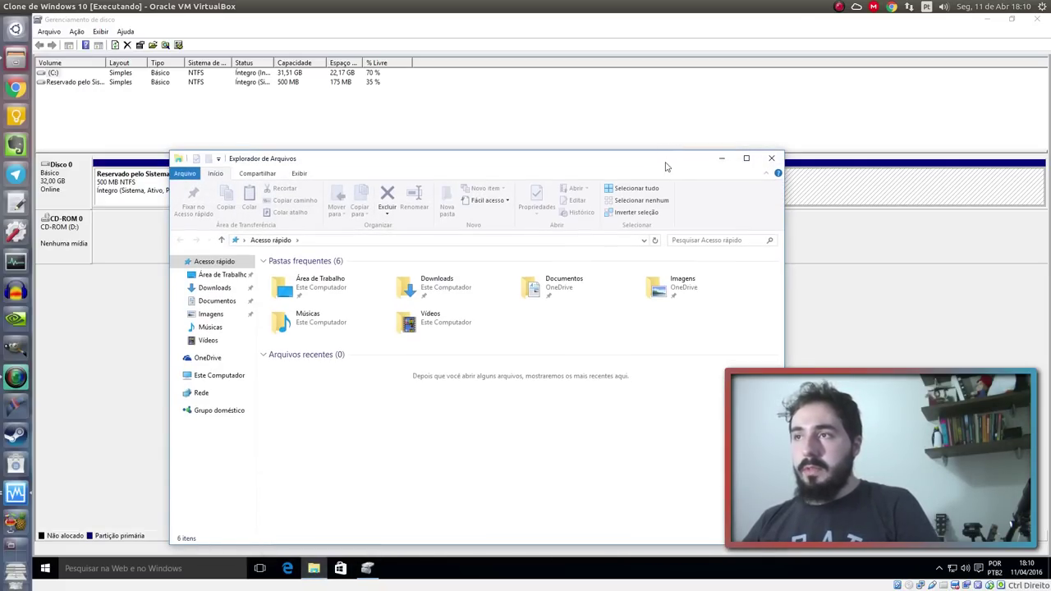
# Check Disco Local (C:) via Propriedades > Ferramentas > Verificar, cancel it, and close Explorer
pyautogui.moveTo(666, 165); pyautogui.dragTo(651, 68)
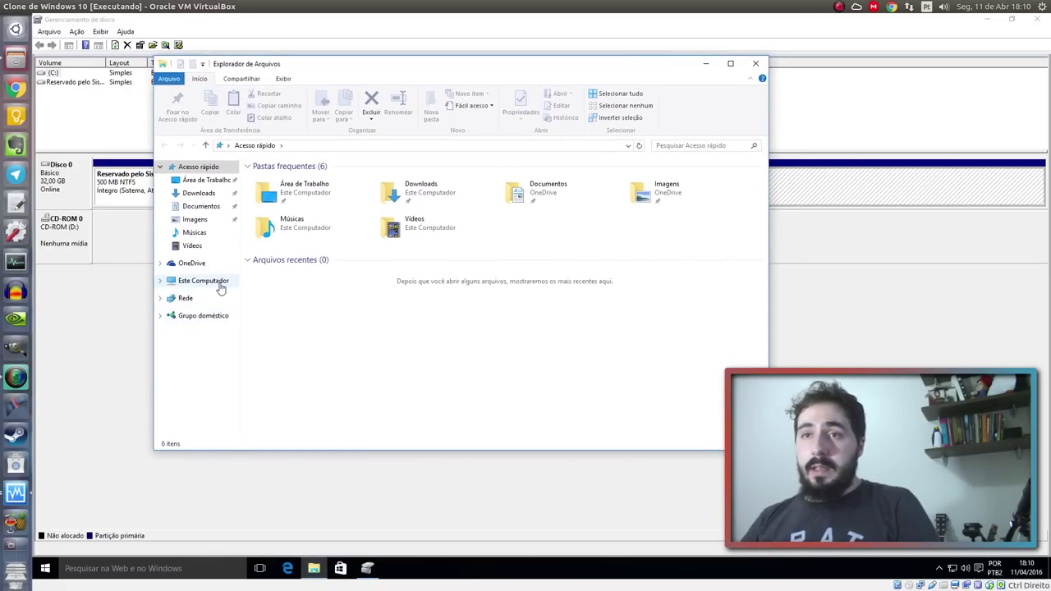
pyautogui.click(216, 281)
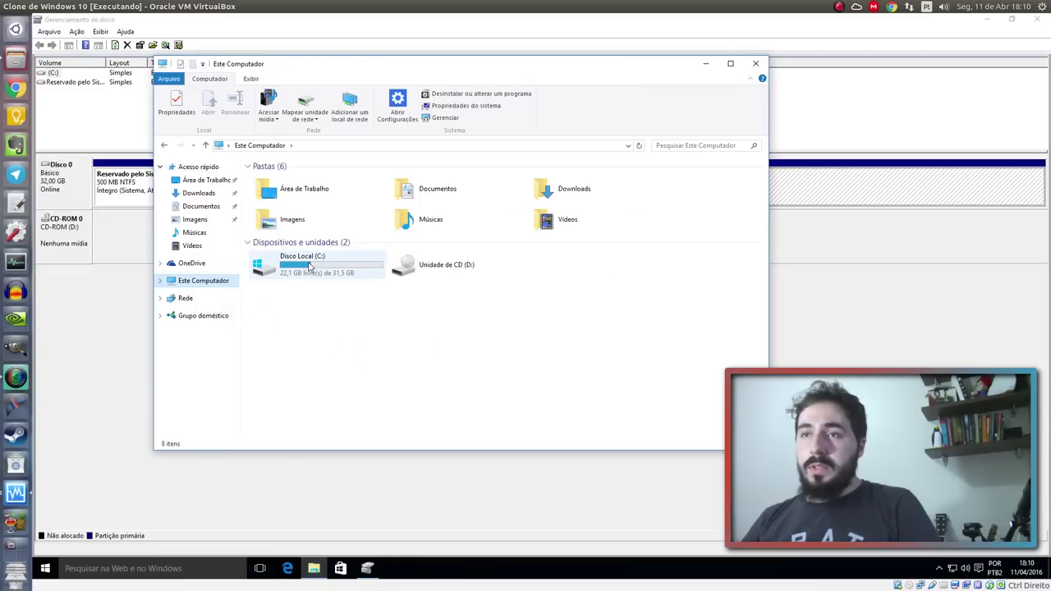
pyautogui.rightClick(308, 263)
pyautogui.click(405, 424)
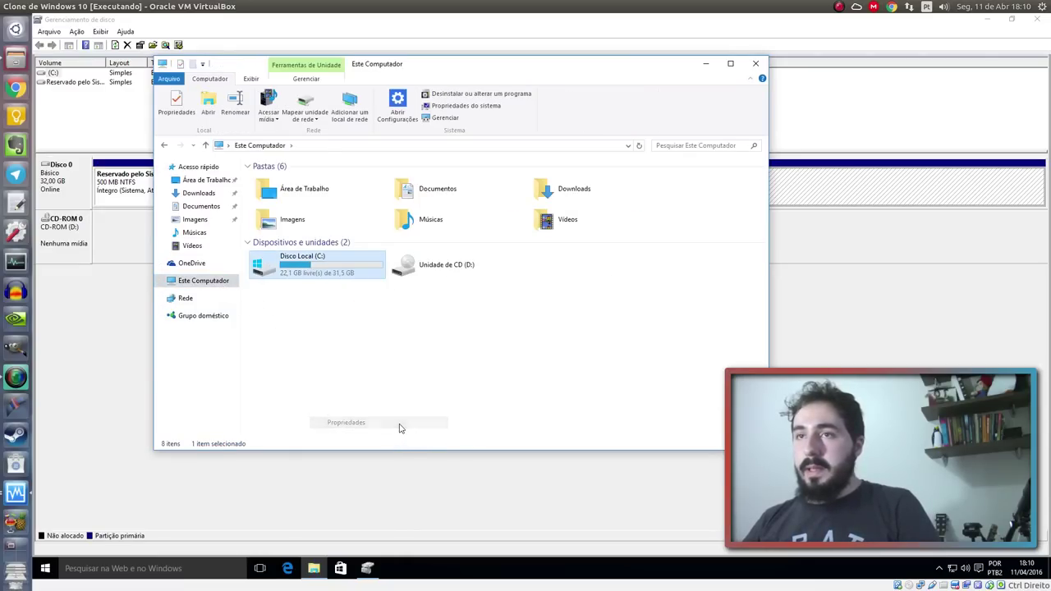
pyautogui.click(416, 302)
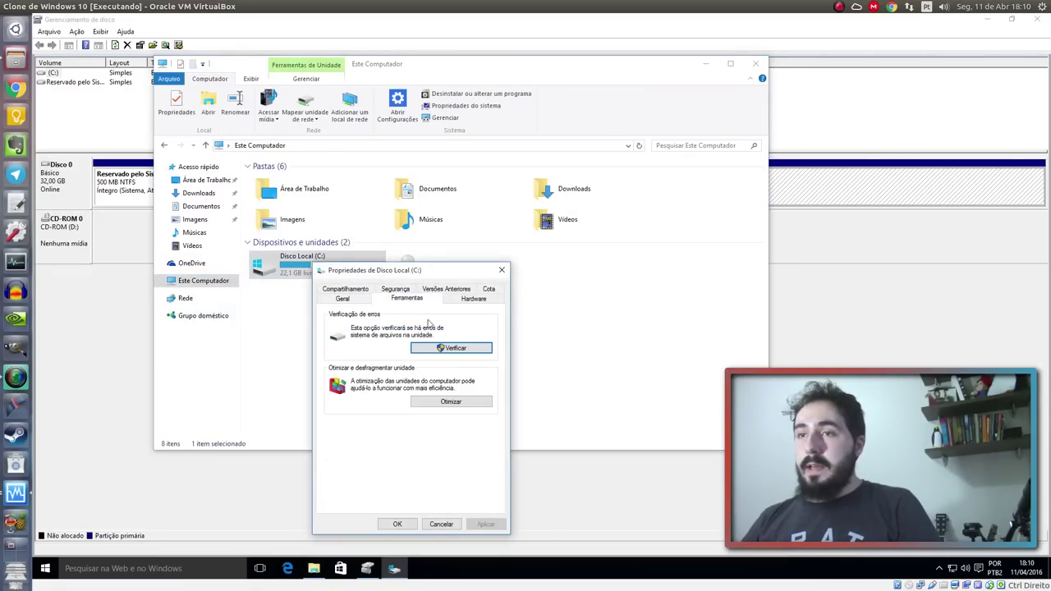
pyautogui.click(460, 353)
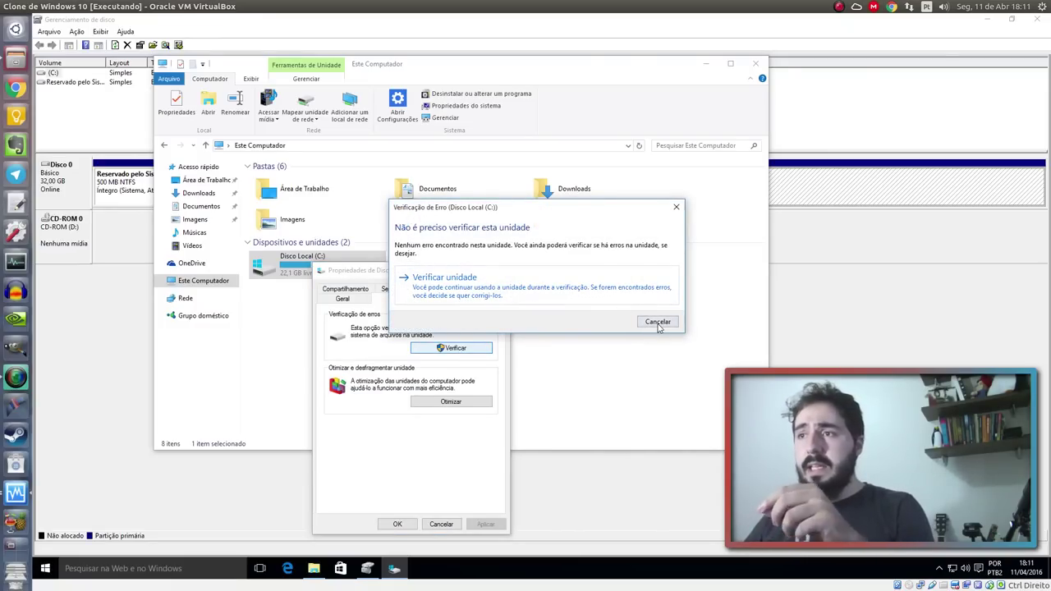
pyautogui.click(658, 322)
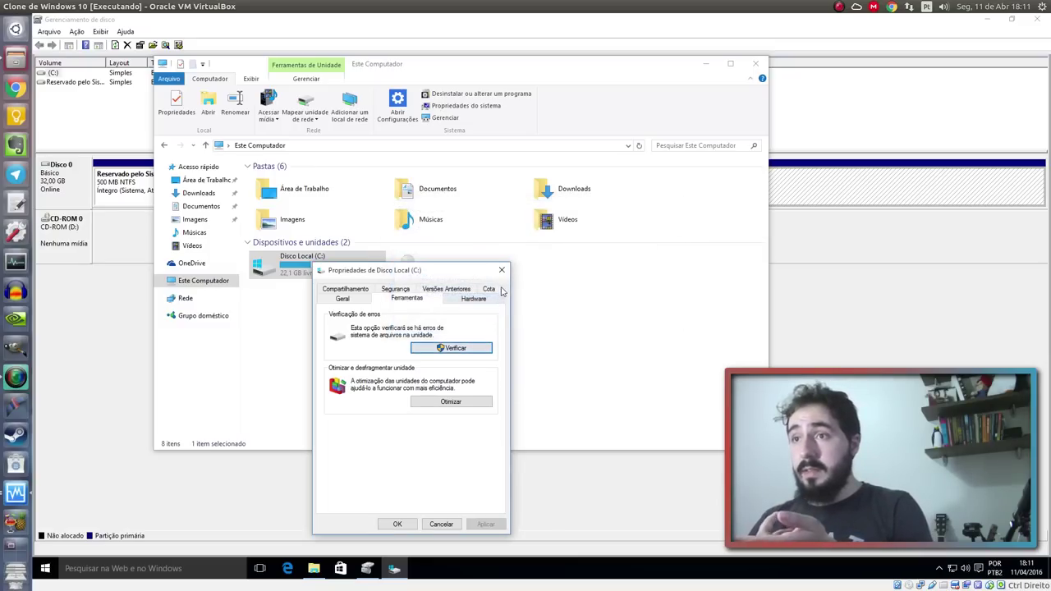
pyautogui.click(503, 270)
pyautogui.click(756, 64)
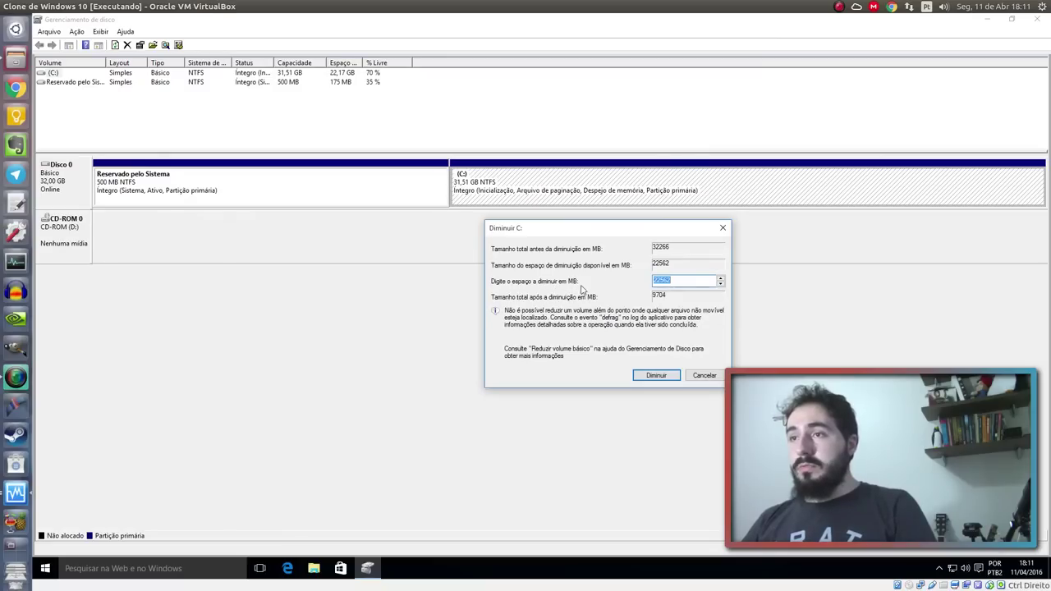
# Search 'ca' from the taskbar and launch Calculadora beside the C: shrink dialog
pyautogui.click(676, 281)
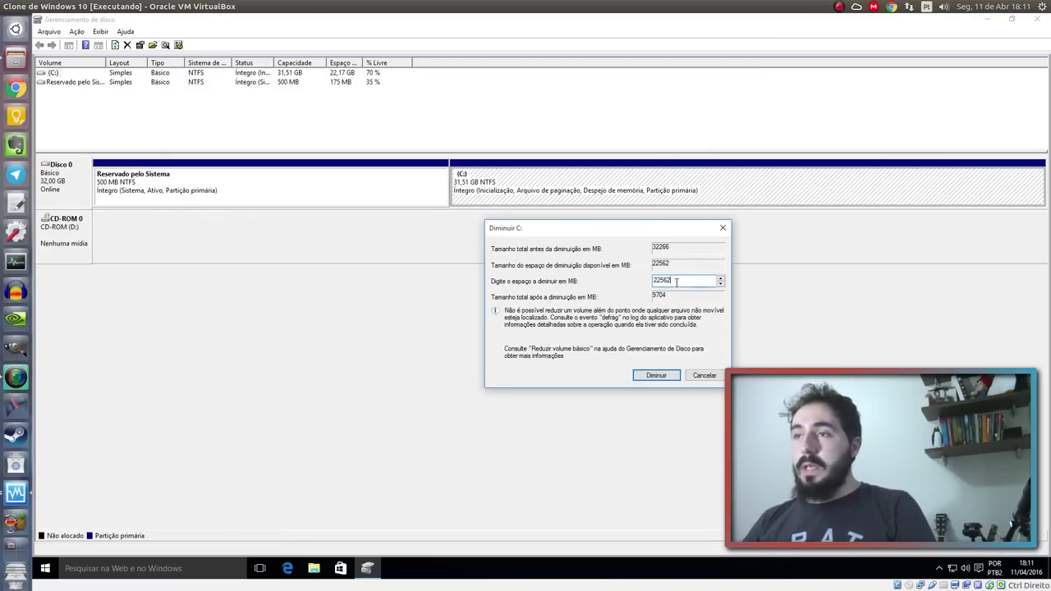
pyautogui.click(135, 569)
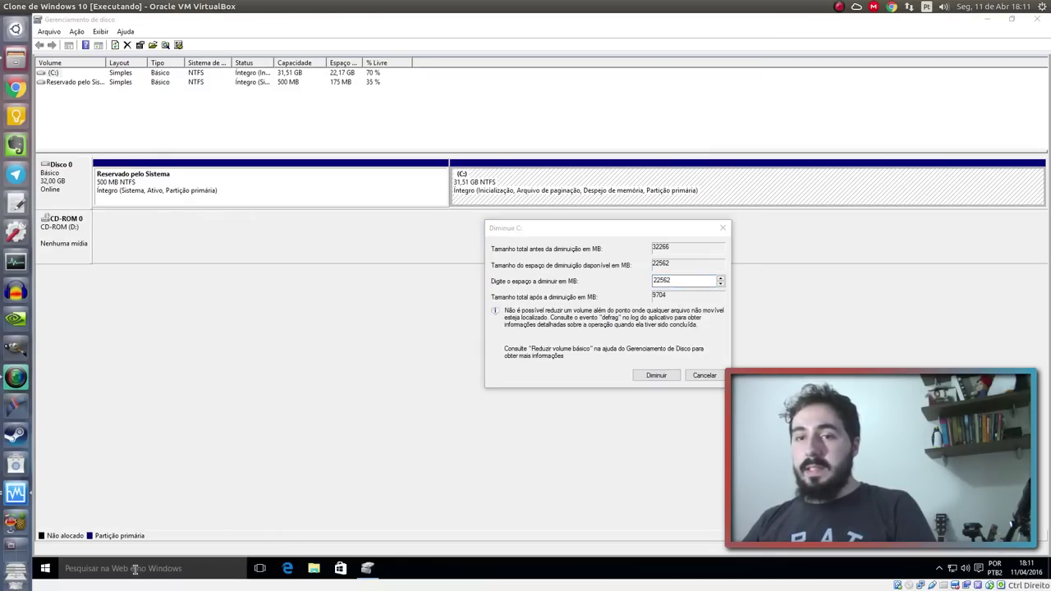
pyautogui.write('c')
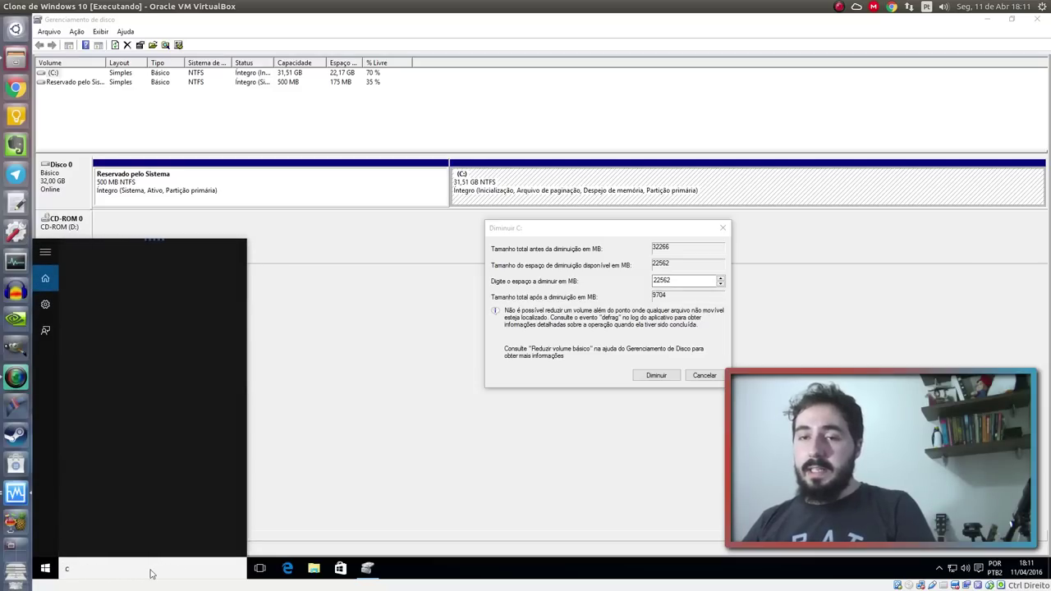
pyautogui.write('a')
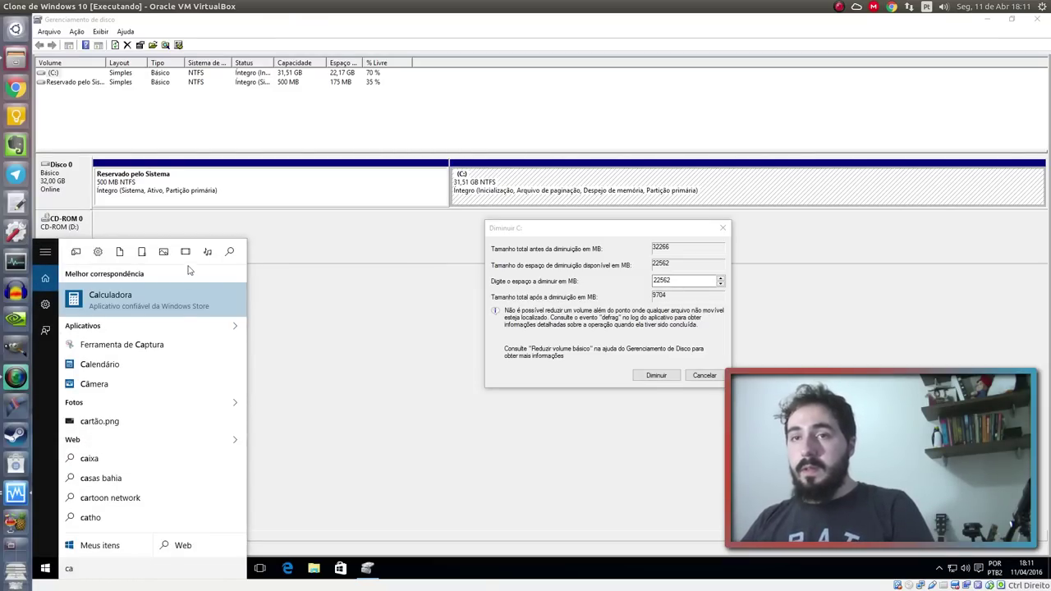
pyautogui.click(161, 306)
# Compute 1024 × 15 = 15.360 in Calculadora to get 15 GB in MB, then close it
pyautogui.moveTo(518, 44)
pyautogui.mouseDown()
pyautogui.moveTo(556, 38)
pyautogui.moveTo(513, 40)
pyautogui.mouseUp()
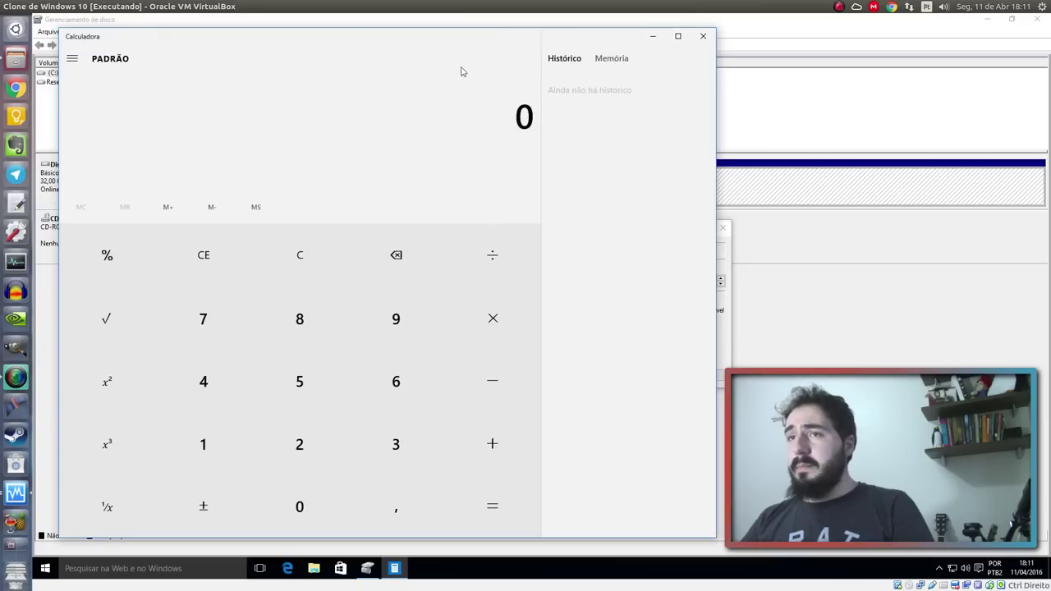
pyautogui.click(213, 459)
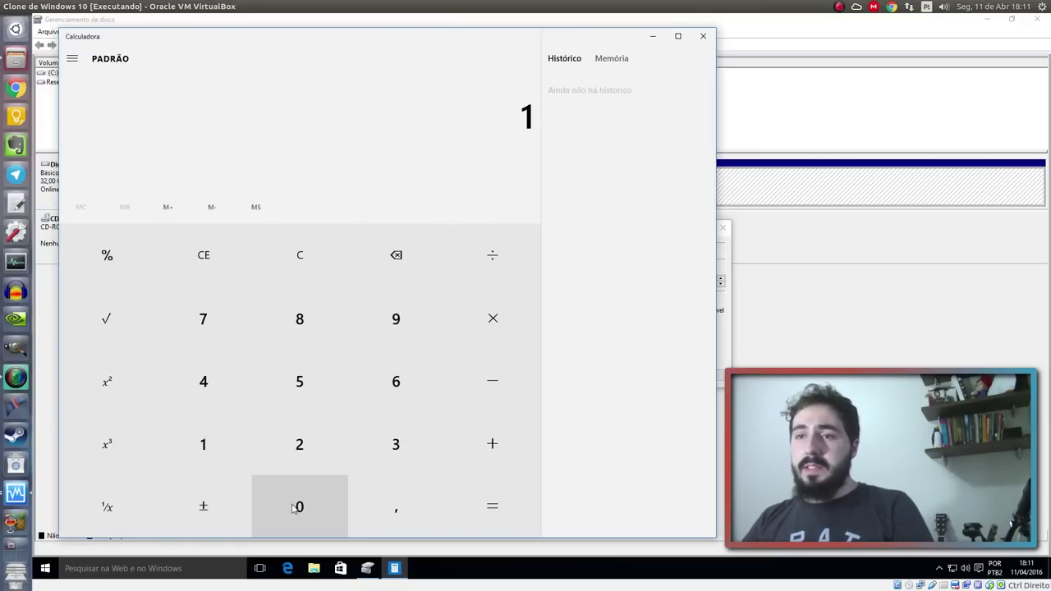
pyautogui.click(294, 507)
pyautogui.click(305, 451)
pyautogui.click(220, 398)
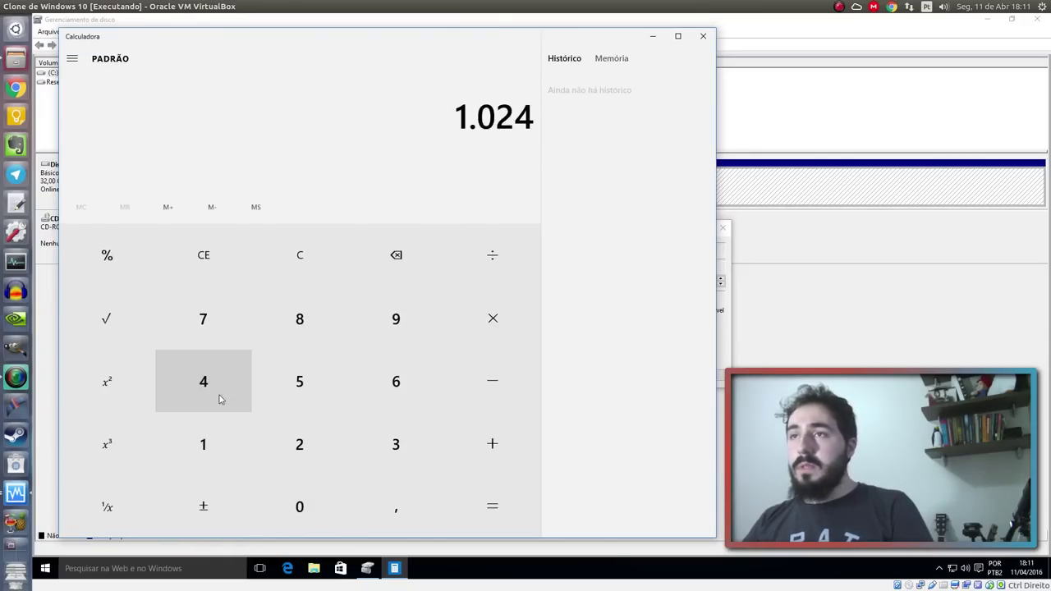
pyautogui.click(457, 342)
pyautogui.click(222, 438)
pyautogui.click(285, 385)
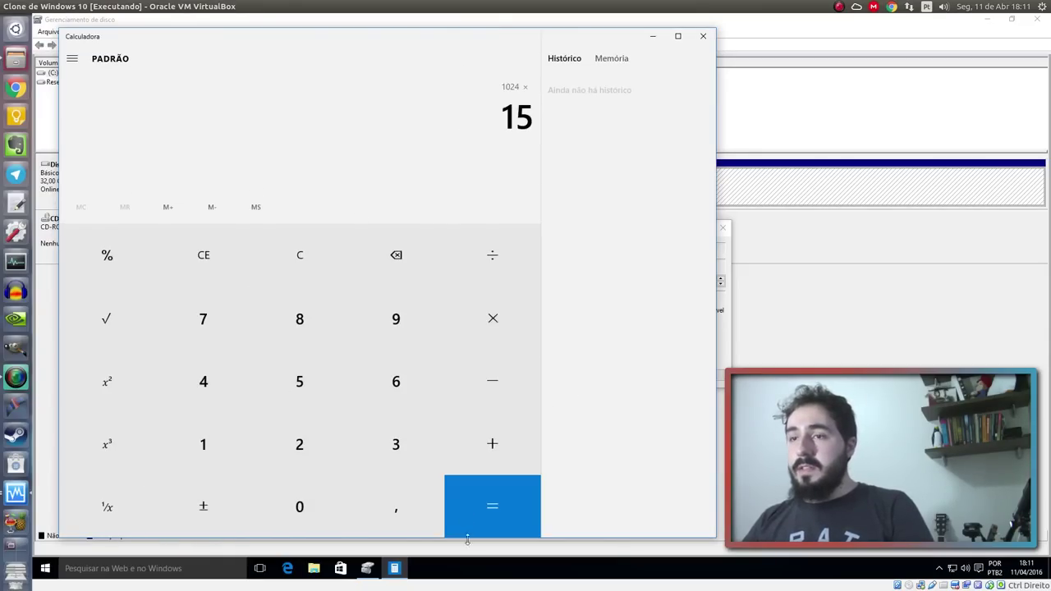
pyautogui.click(483, 514)
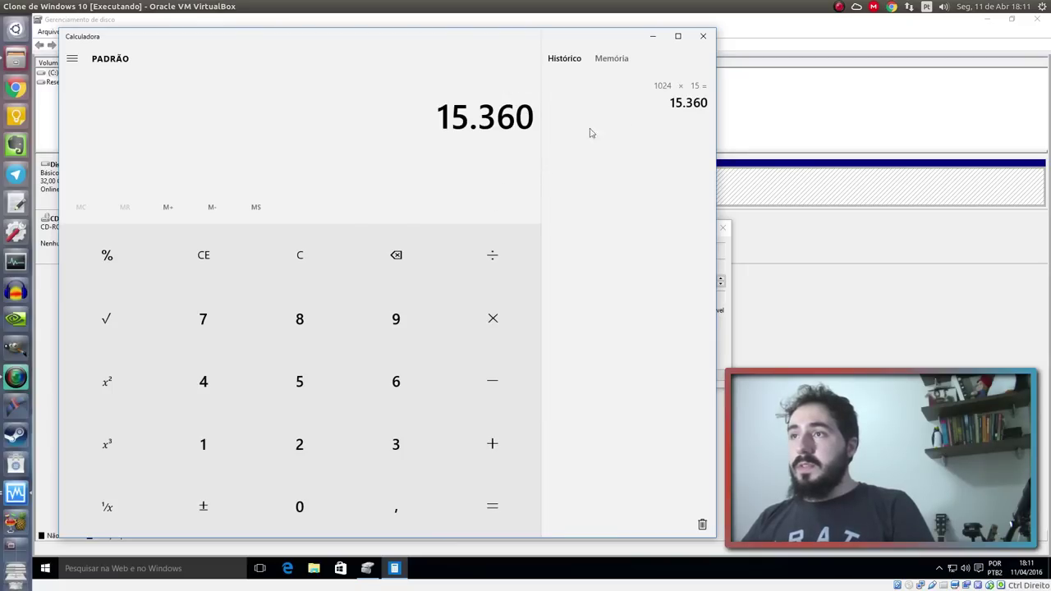
pyautogui.click(679, 108)
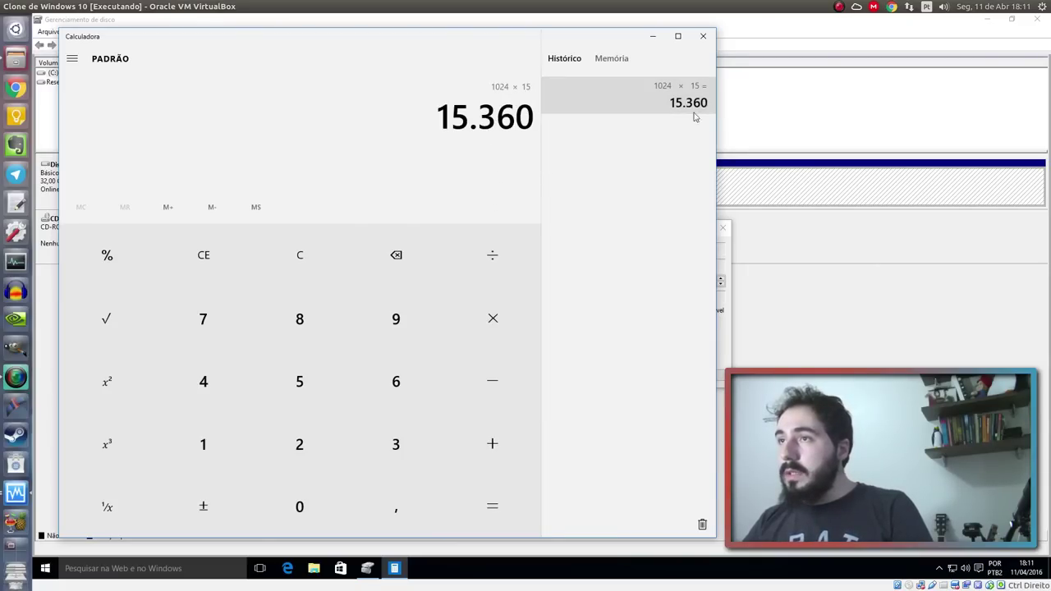
pyautogui.click(703, 37)
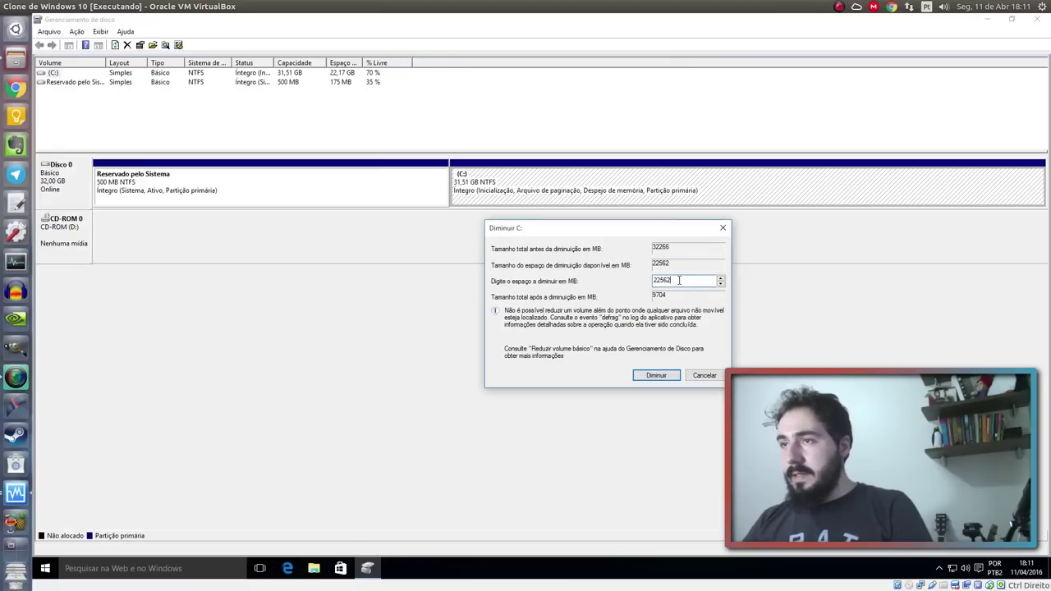
# Replace the 22562 shrink amount with 15360 MB and shrink C:
pyautogui.moveTo(679, 280); pyautogui.dragTo(644, 283)
pyautogui.write('15360')
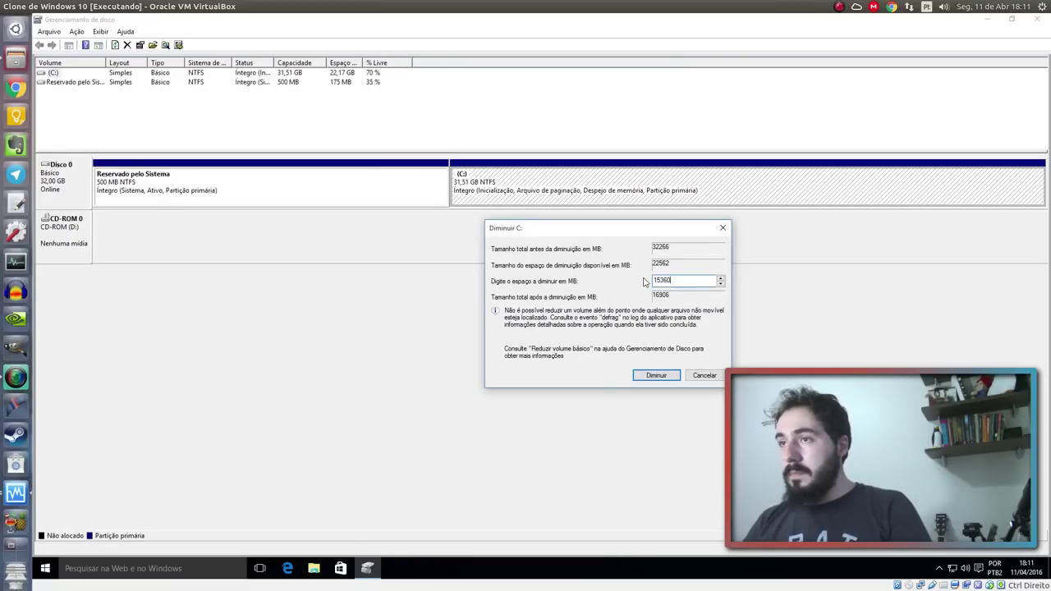
pyautogui.click(657, 375)
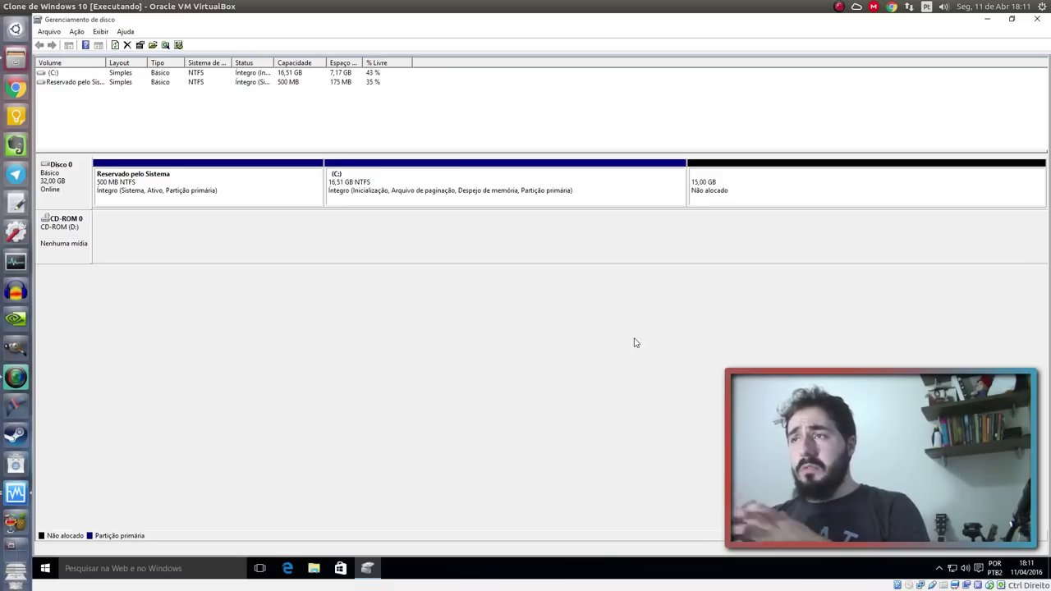
# Check the new 15,00 GB unallocated space and look at This PC in File Explorer
pyautogui.click(823, 181)
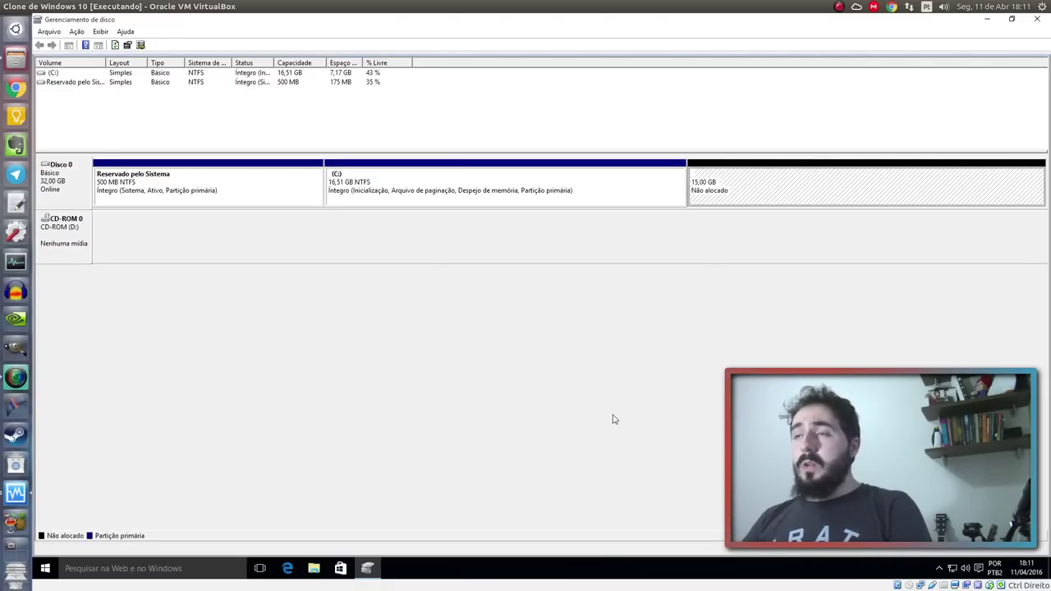
pyautogui.click(526, 214)
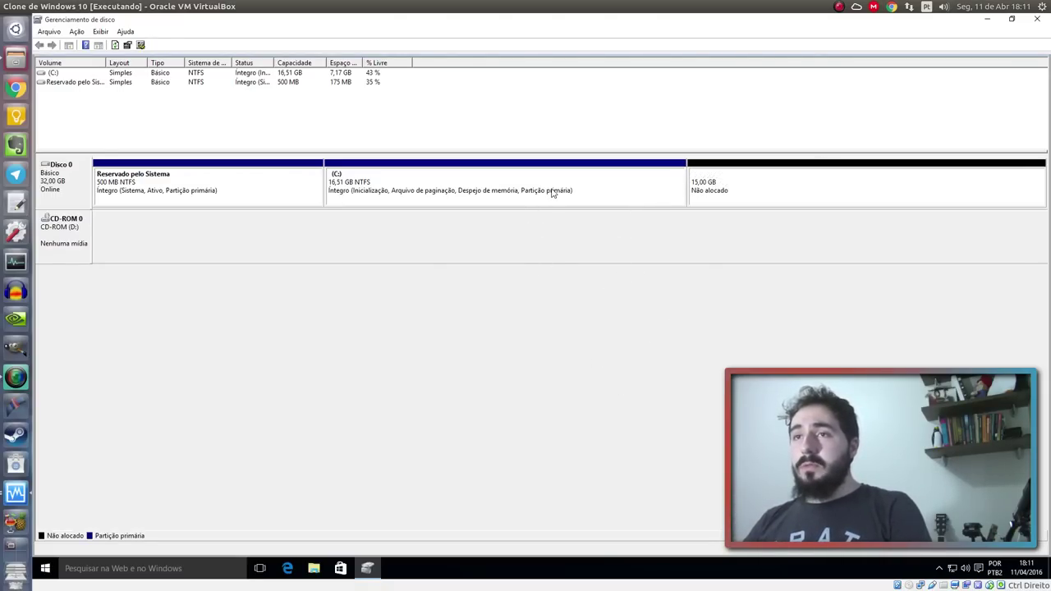
pyautogui.click(314, 569)
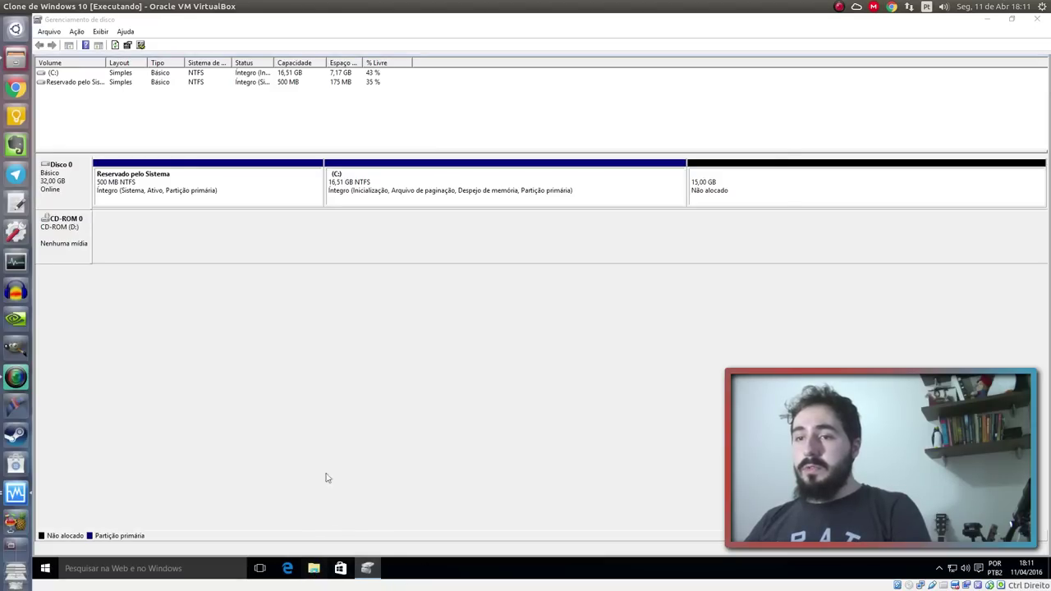
pyautogui.click(220, 295)
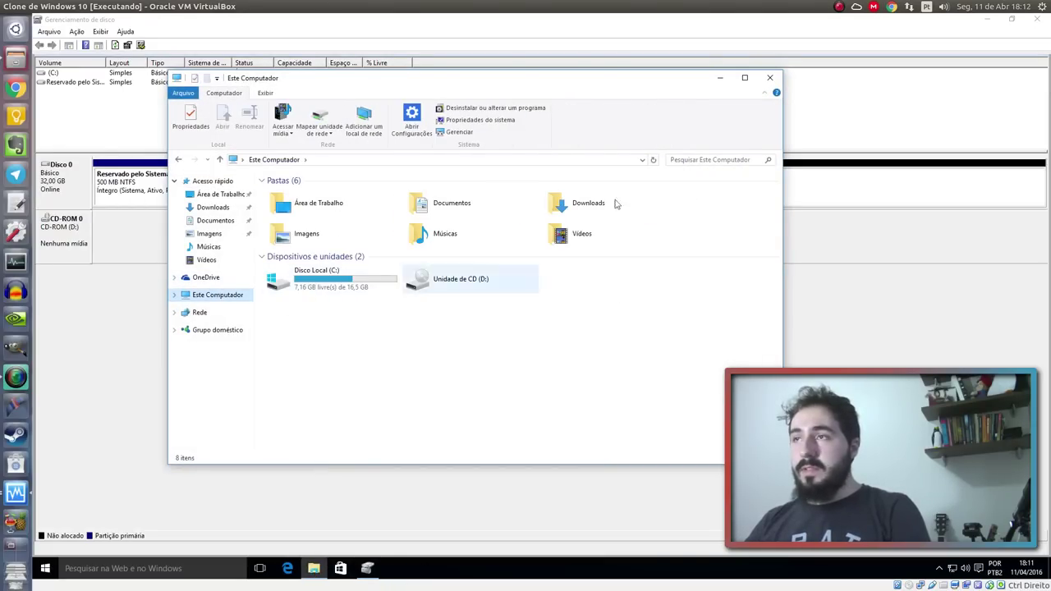
pyautogui.click(770, 78)
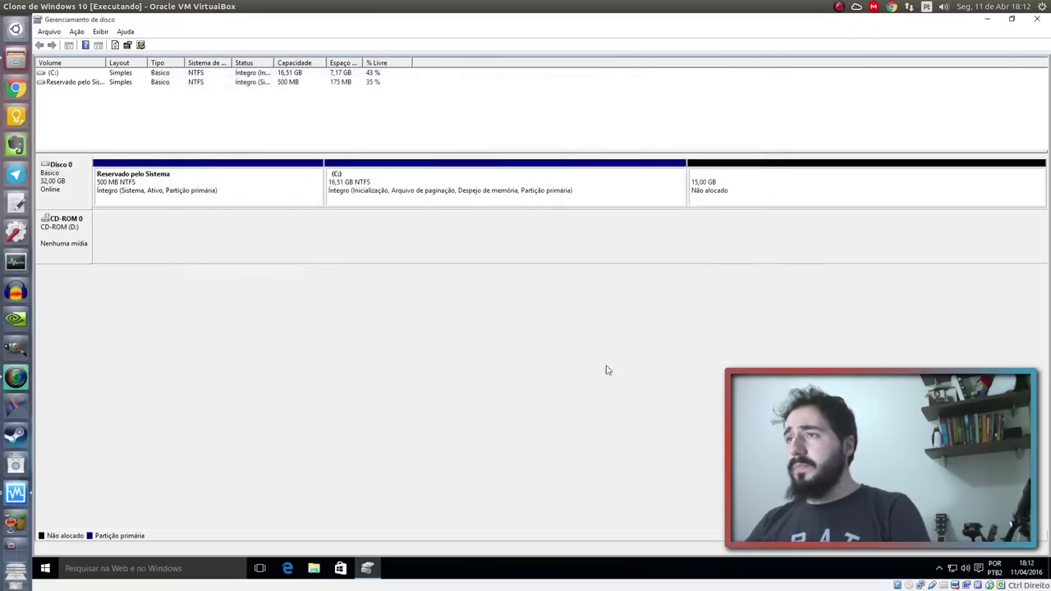
# Start a new simple volume on the unallocated space, keeping the full 15359 MB and drive letter E
pyautogui.rightClick(758, 193)
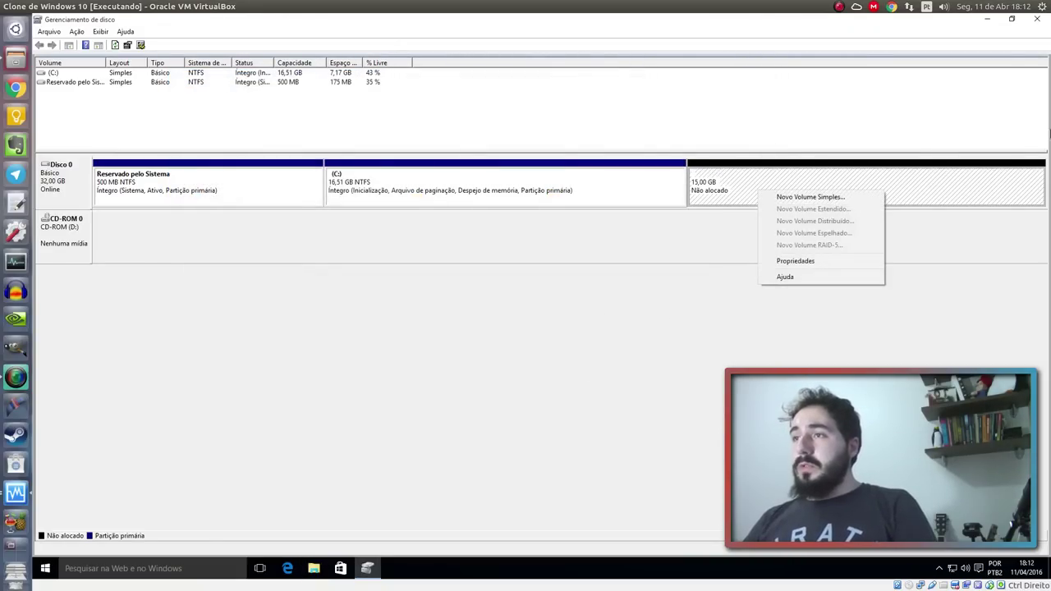
pyautogui.click(846, 197)
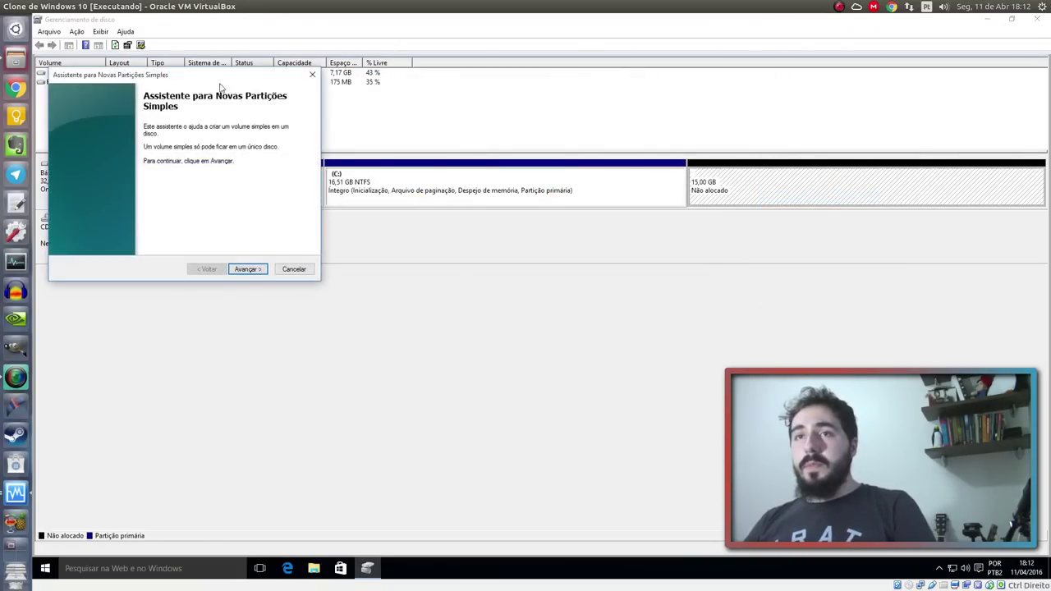
pyautogui.click(536, 308)
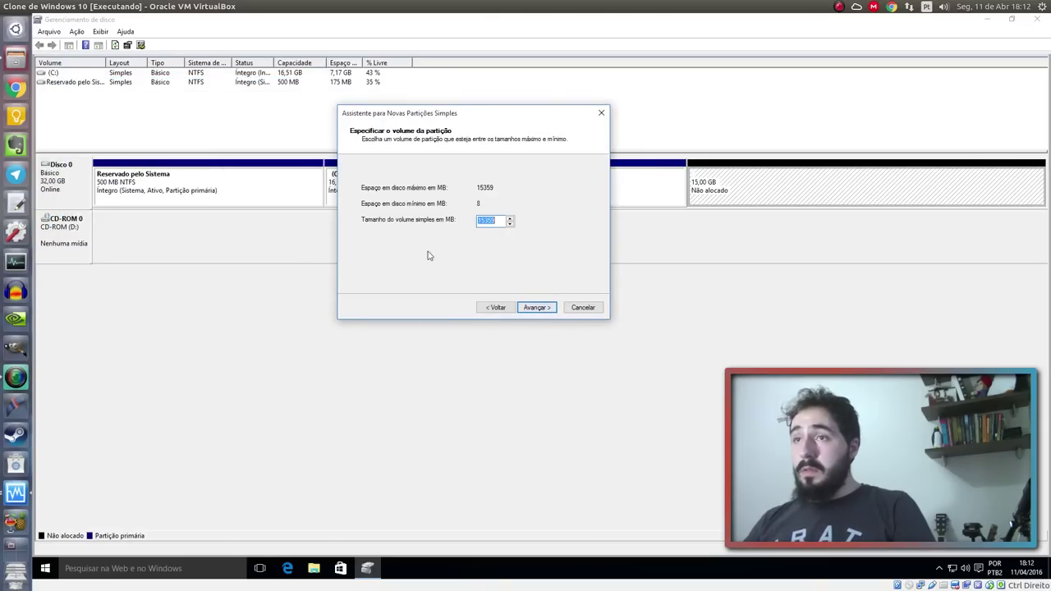
pyautogui.click(537, 307)
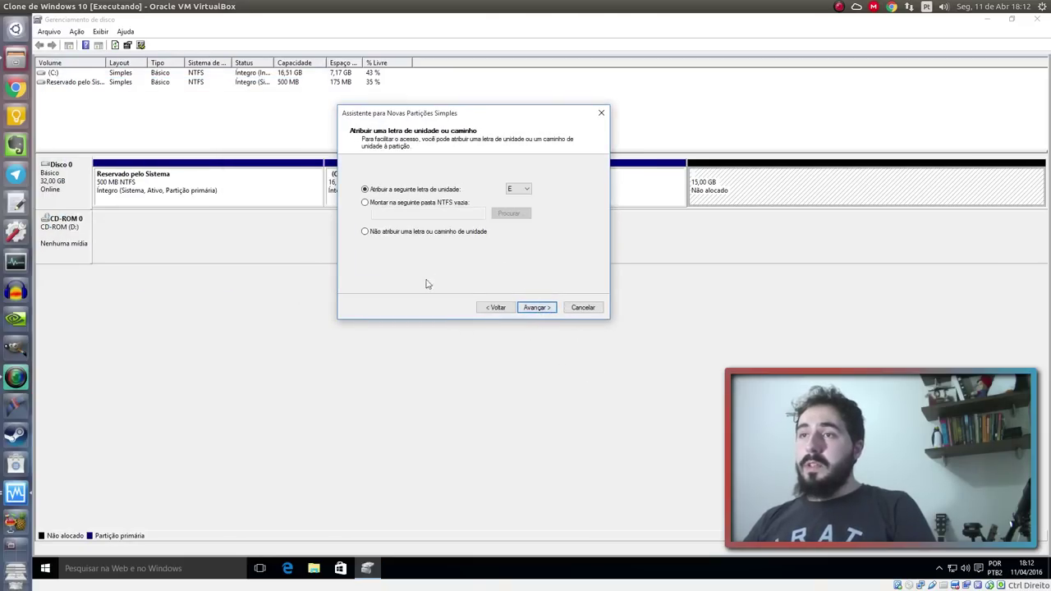
pyautogui.click(515, 190)
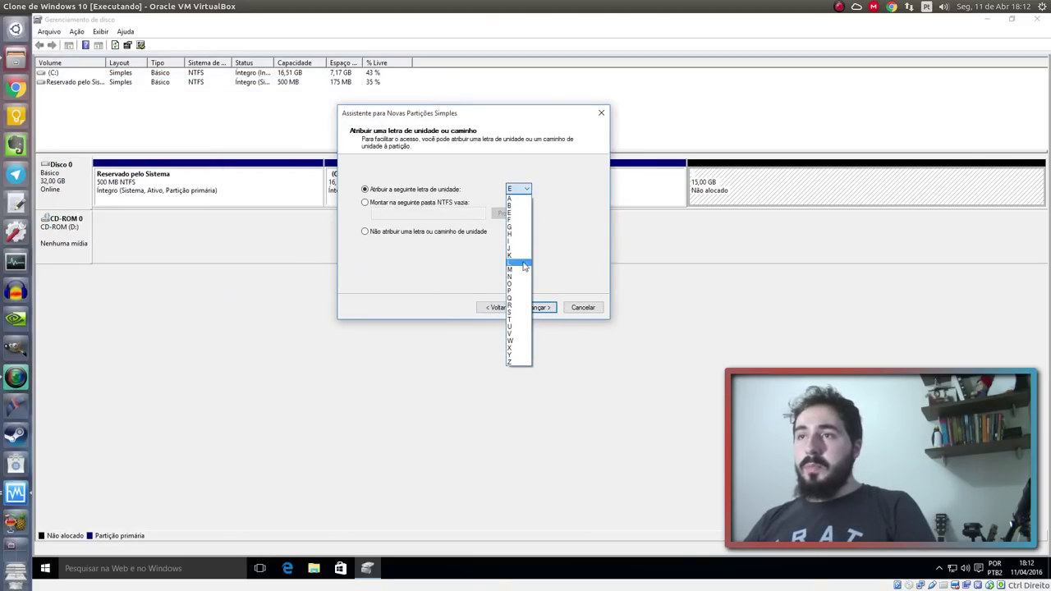
pyautogui.click(561, 201)
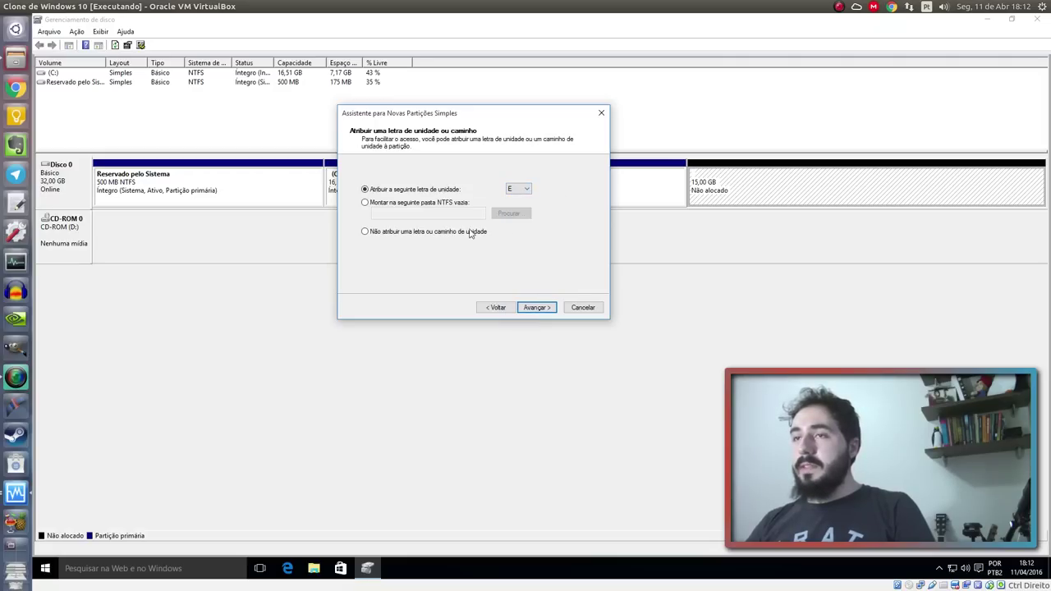
pyautogui.click(528, 190)
pyautogui.click(522, 196)
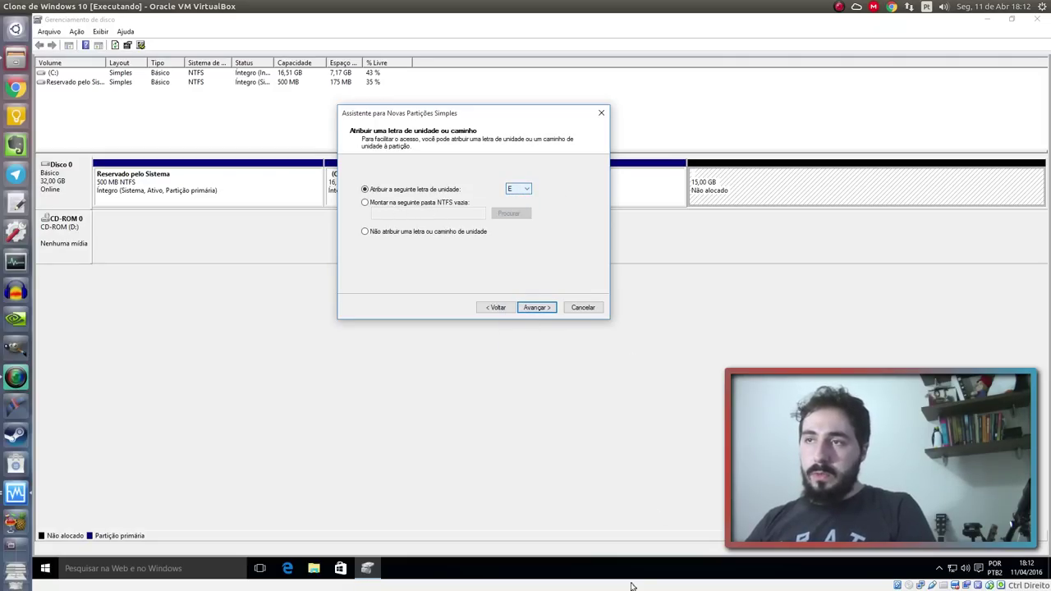
pyautogui.click(538, 310)
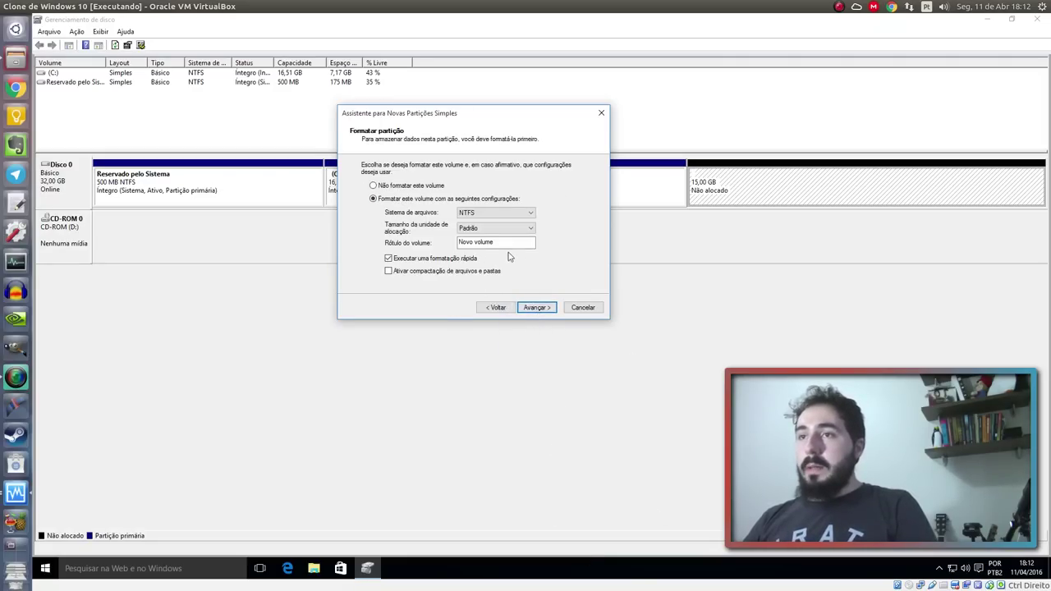
# Label the NTFS volume 'Linux' and finish creating the partition
pyautogui.moveTo(530, 243); pyautogui.dragTo(460, 243)
pyautogui.write('Linux')
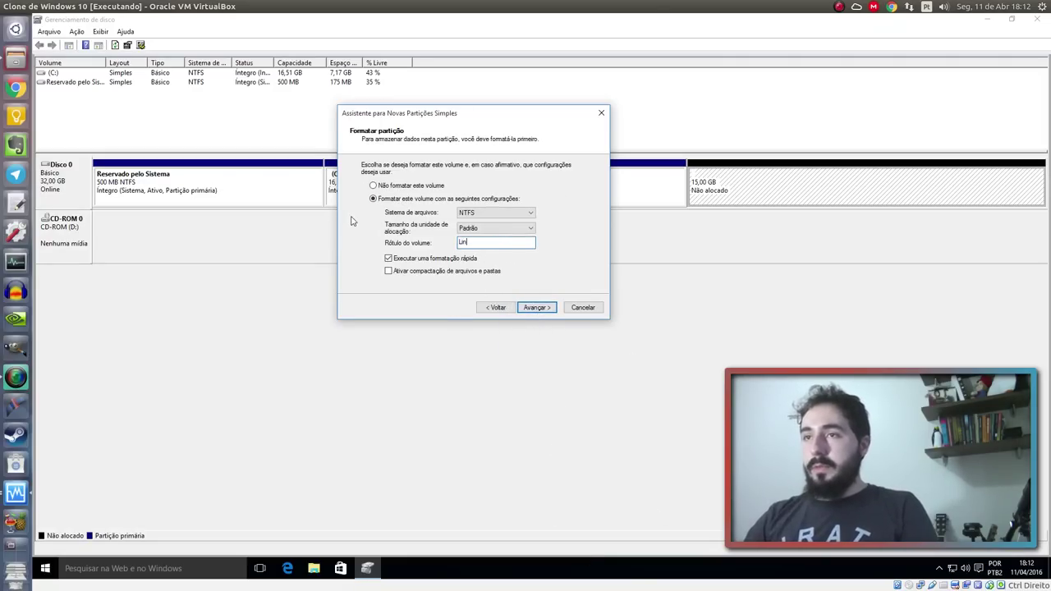
pyautogui.click(548, 309)
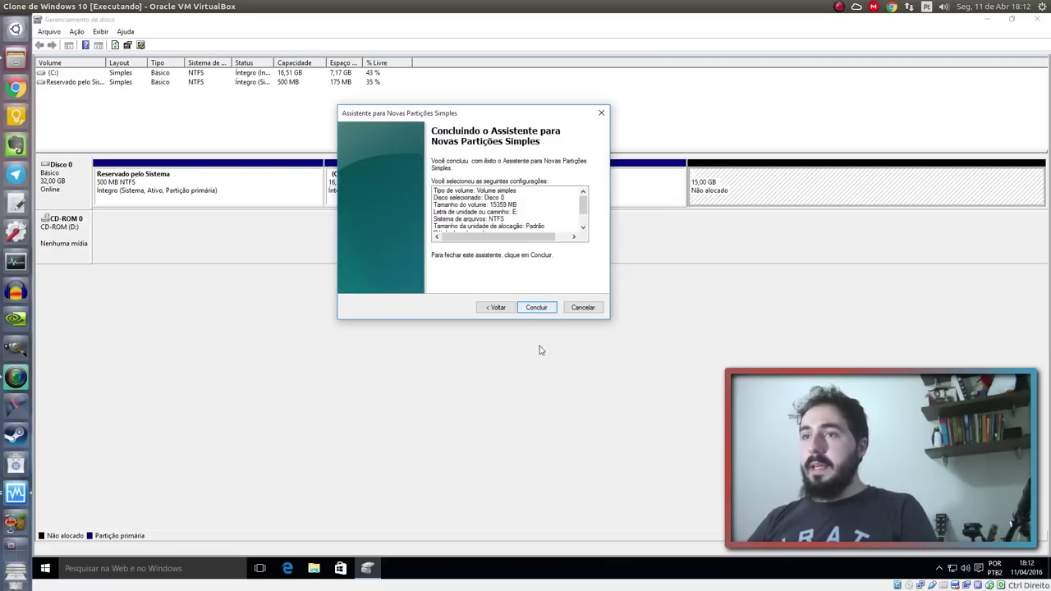
pyautogui.click(497, 307)
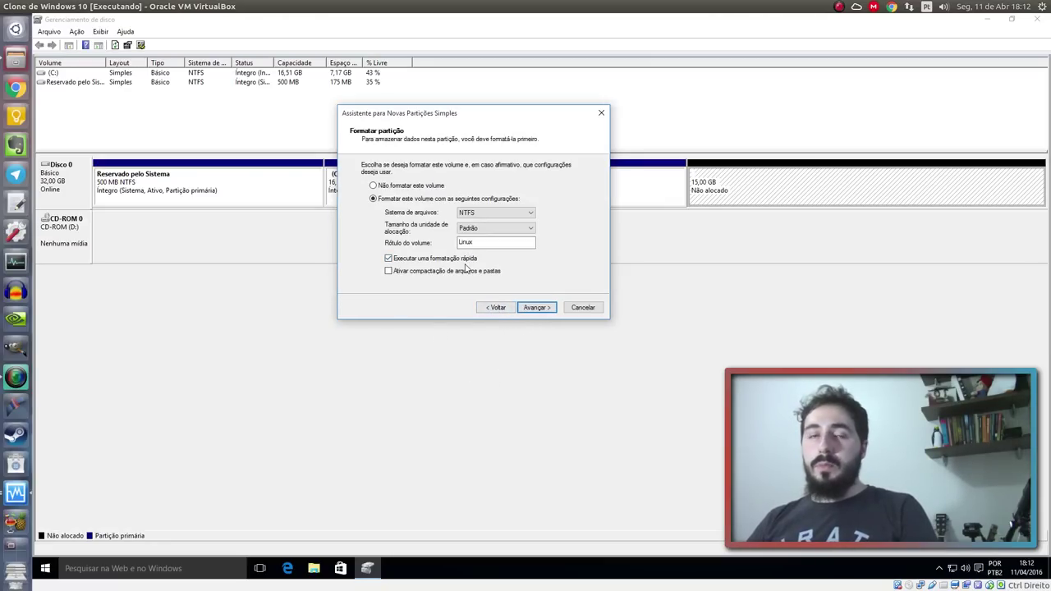
pyautogui.click(545, 307)
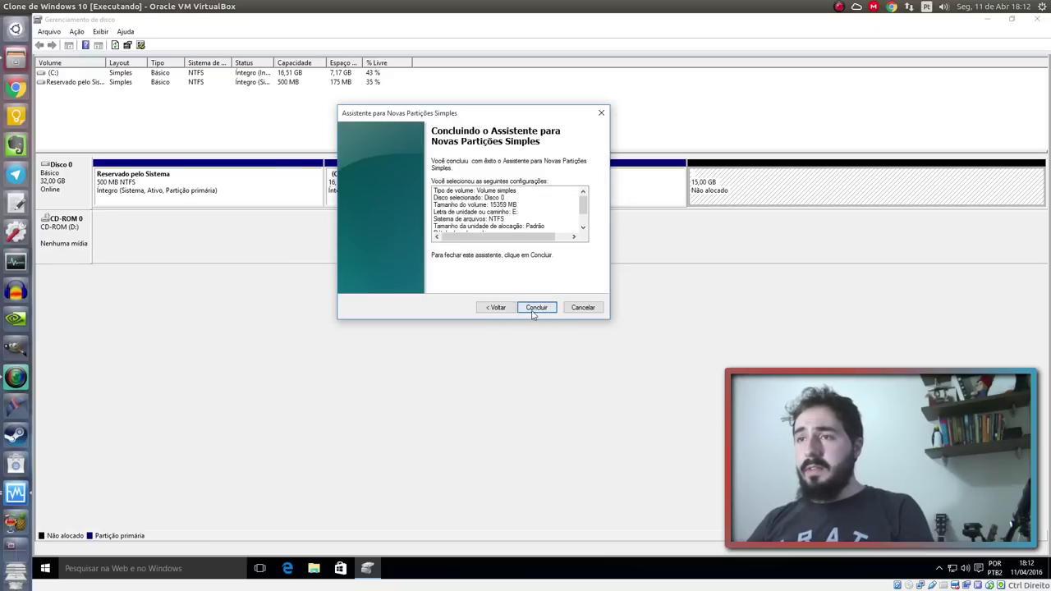
pyautogui.click(536, 307)
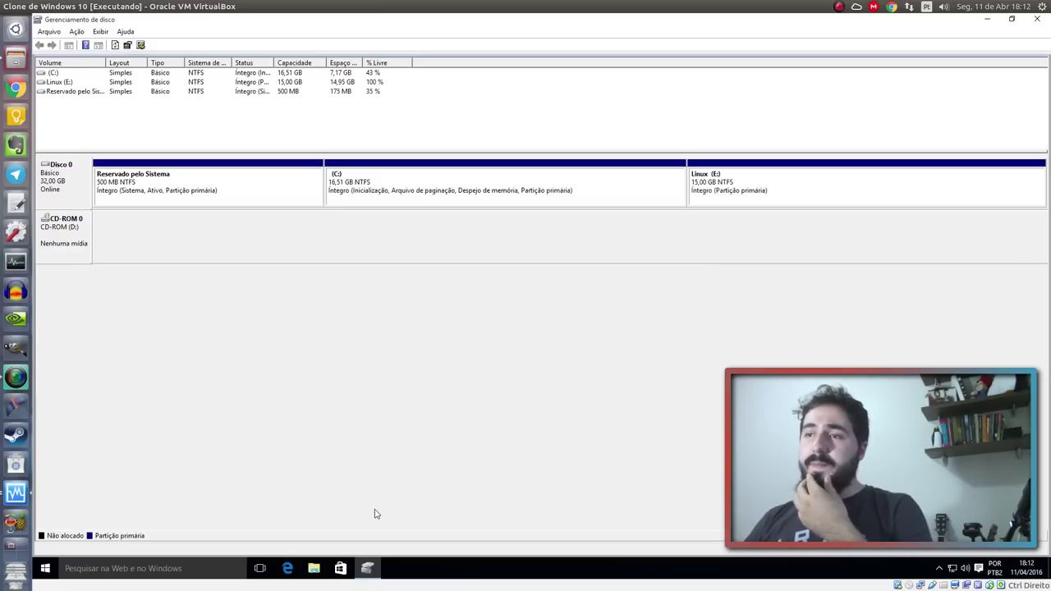
pyautogui.click(1012, 525)
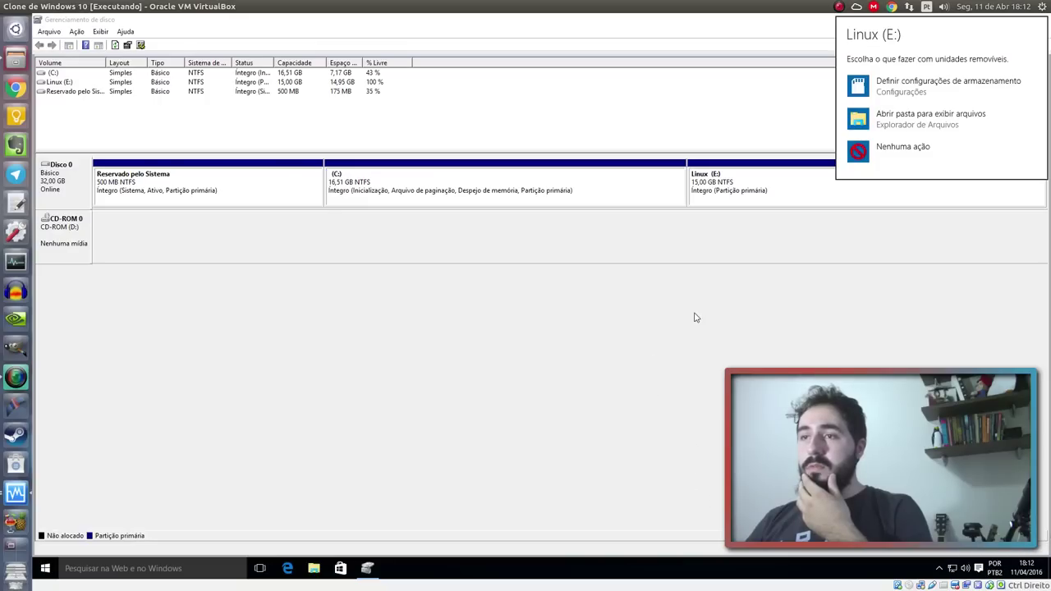
pyautogui.click(921, 118)
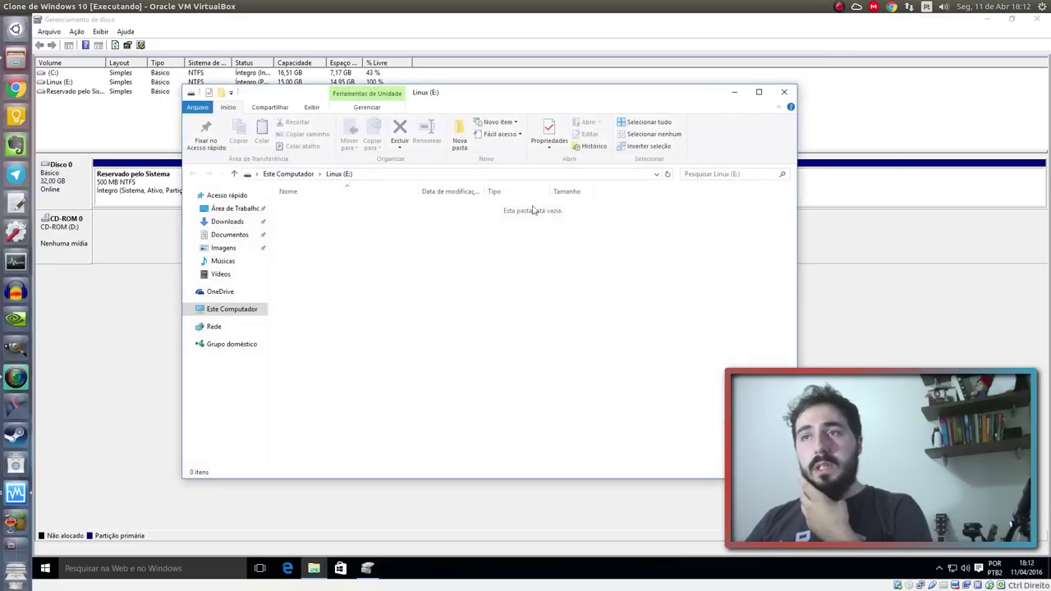
pyautogui.click(231, 309)
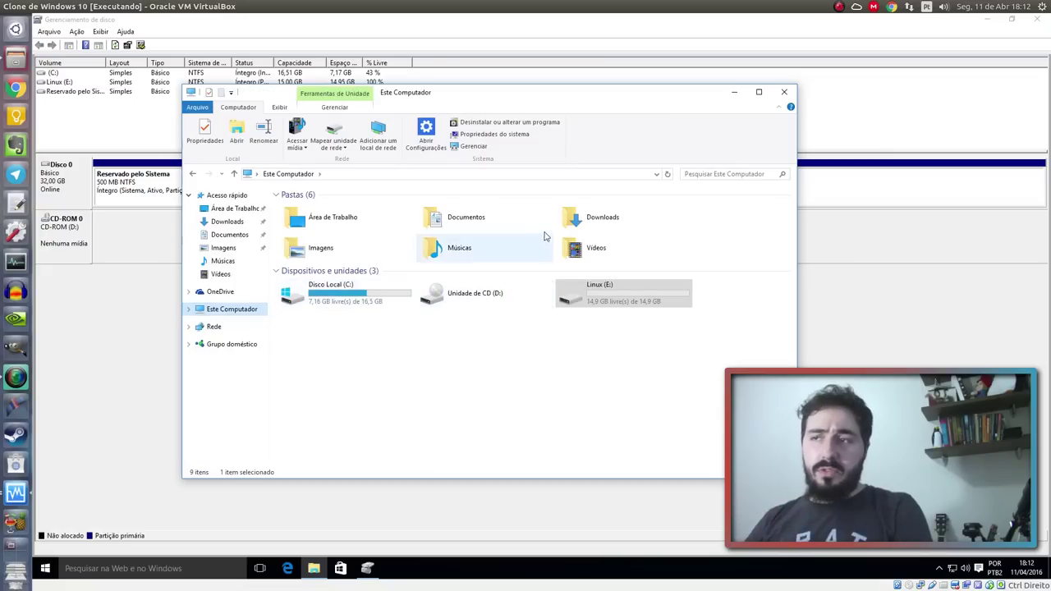
pyautogui.click(679, 309)
pyautogui.click(559, 271)
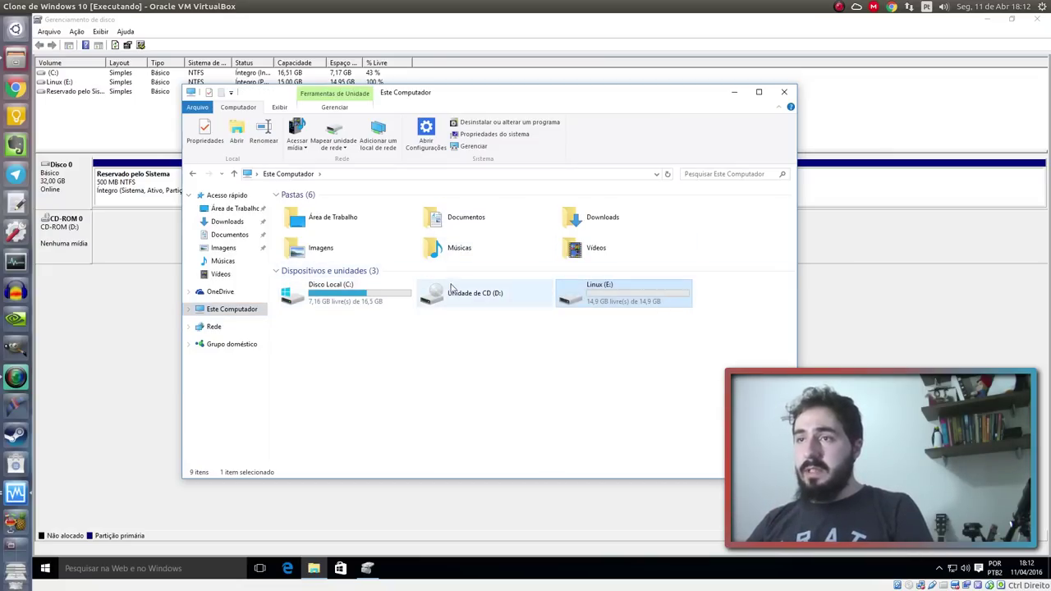
pyautogui.click(622, 299)
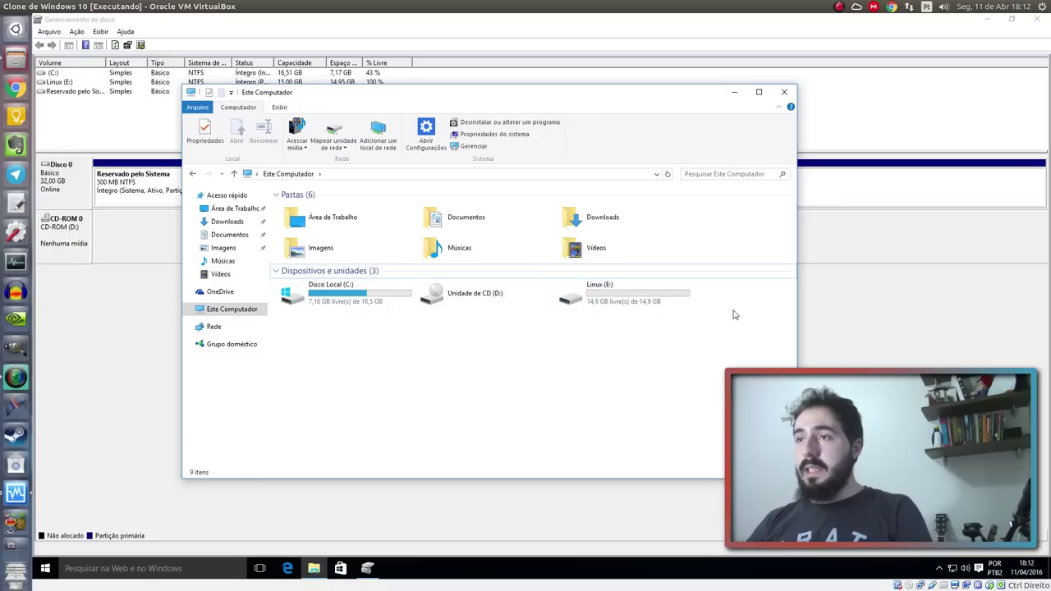
pyautogui.click(784, 92)
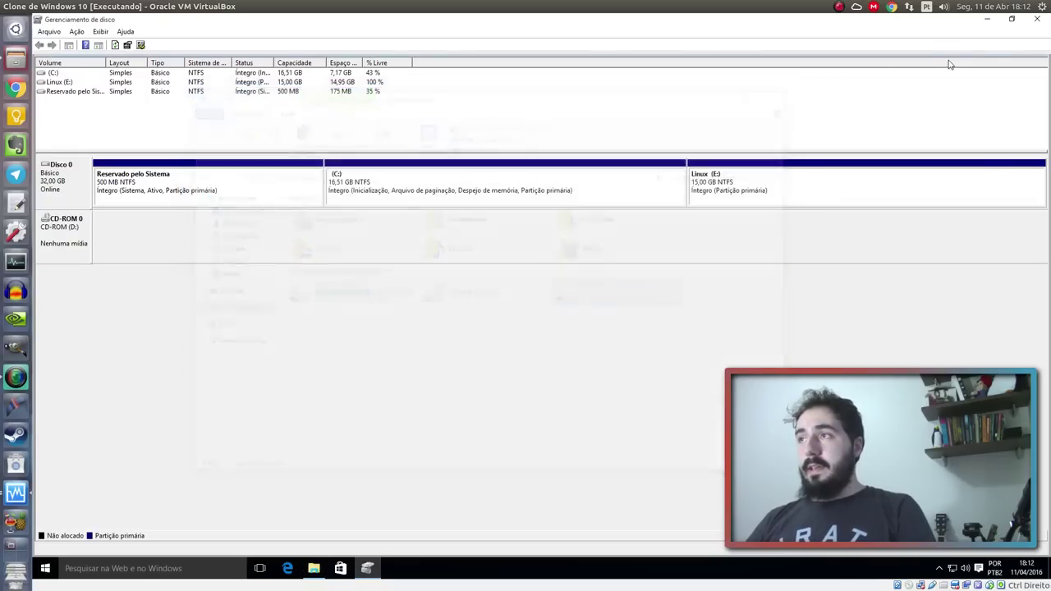
pyautogui.click(1037, 19)
# Leave fullscreen with Host+F and shut down Windows via Ligar/Desligar > Desligar
pyautogui.press('Control_R+f')
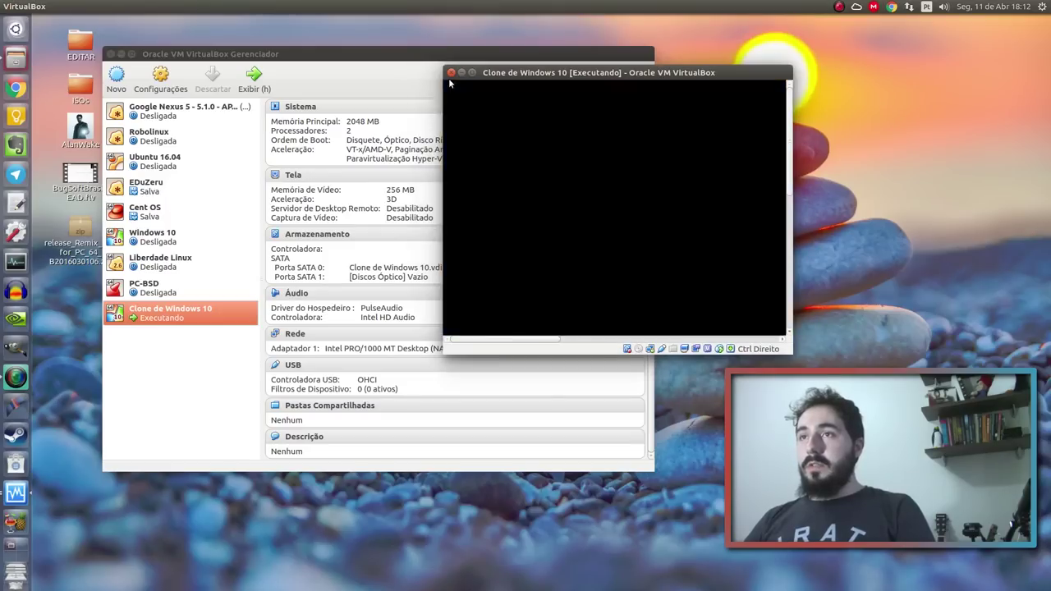
pyautogui.click(455, 331)
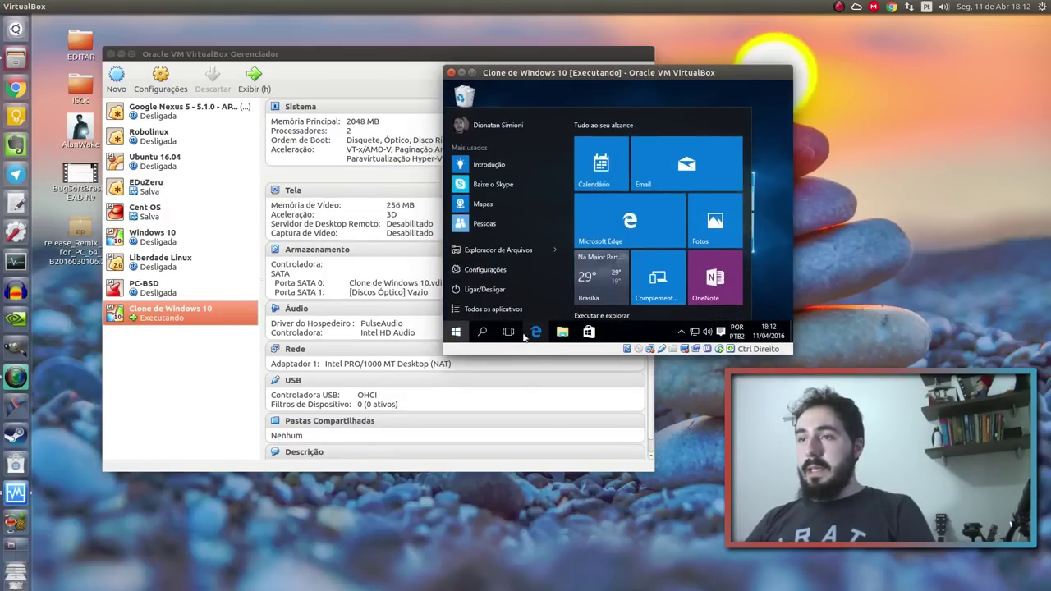
pyautogui.click(485, 289)
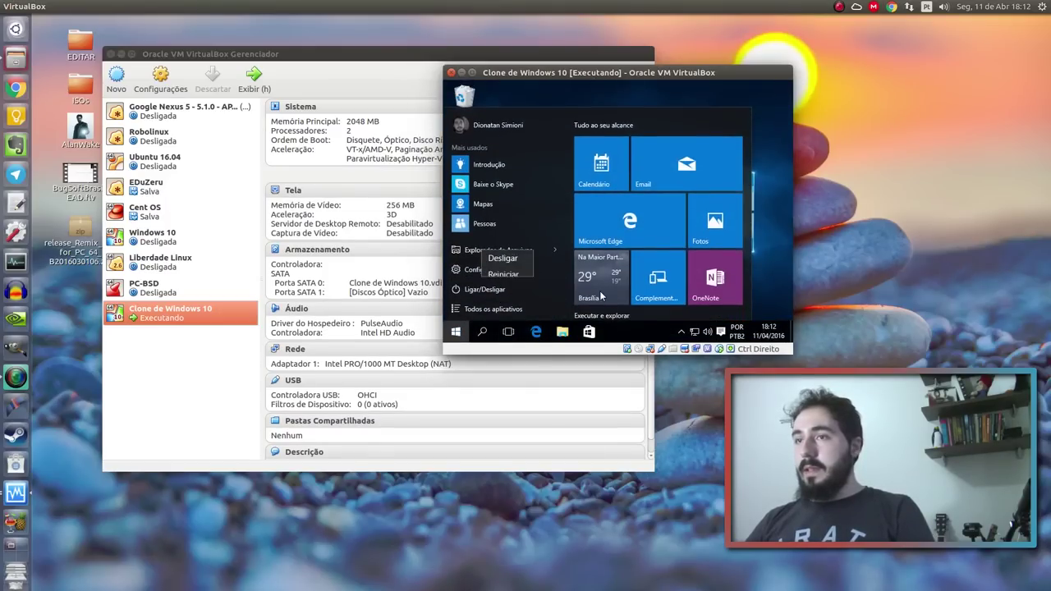
pyautogui.click(502, 258)
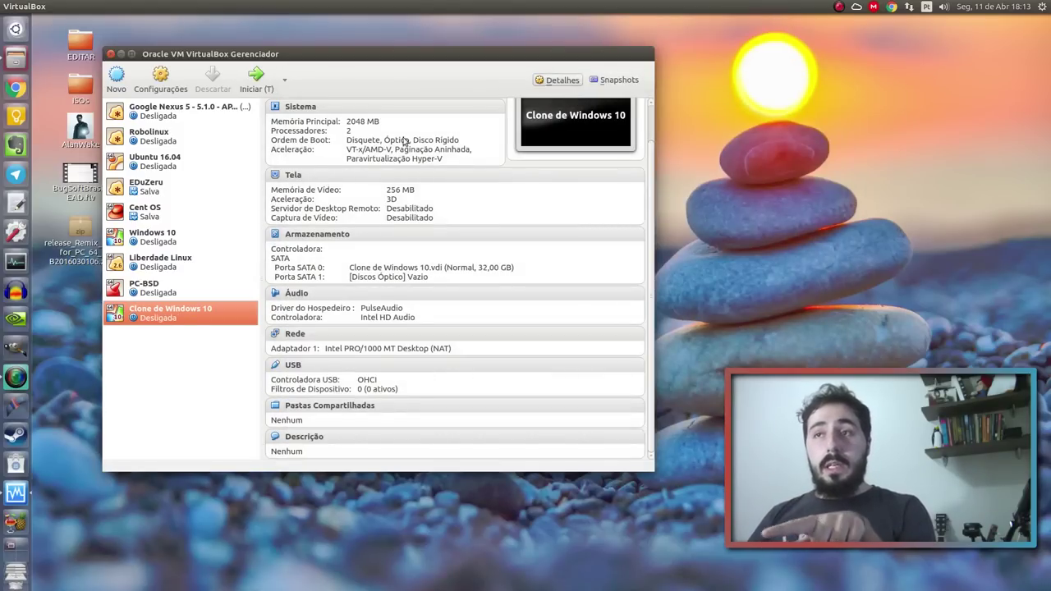
# In Armazenamento settings, insert ubuntu xenial-desktop-amd64.iso into the empty optical drive and save
pyautogui.click(160, 78)
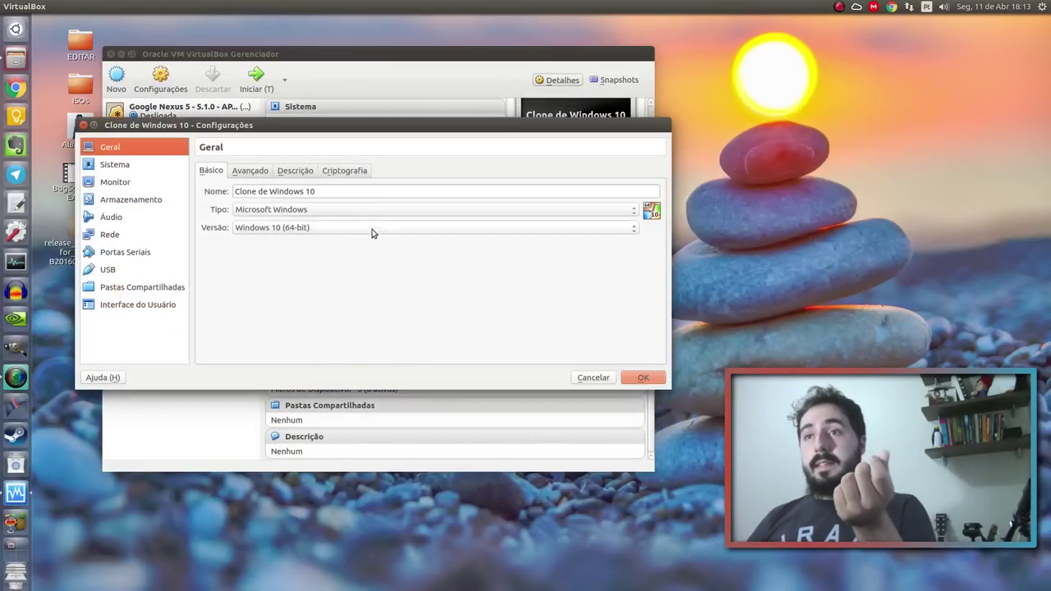
pyautogui.click(148, 201)
pyautogui.click(234, 210)
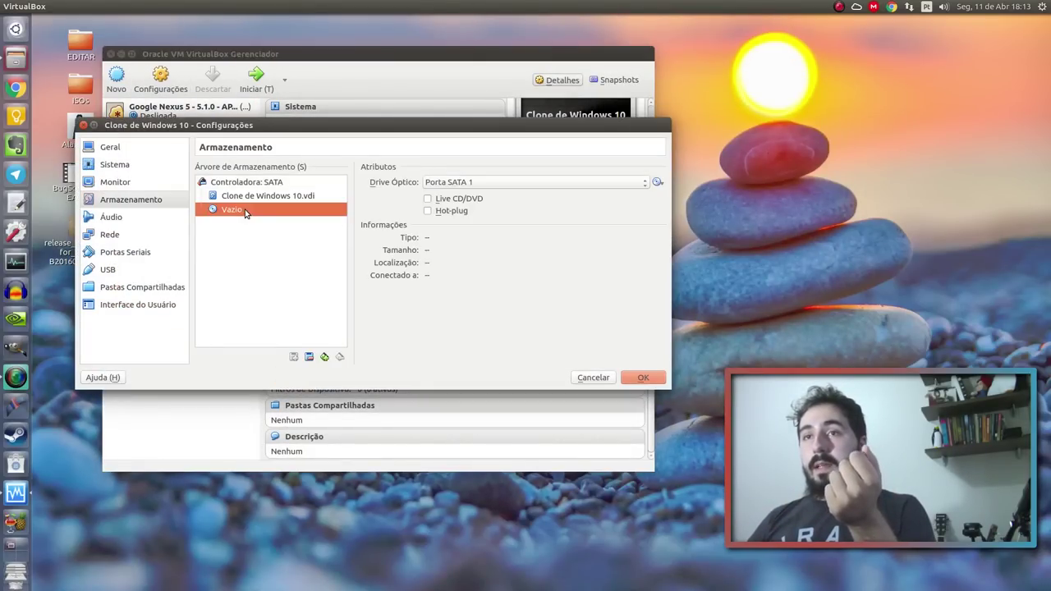
pyautogui.click(658, 183)
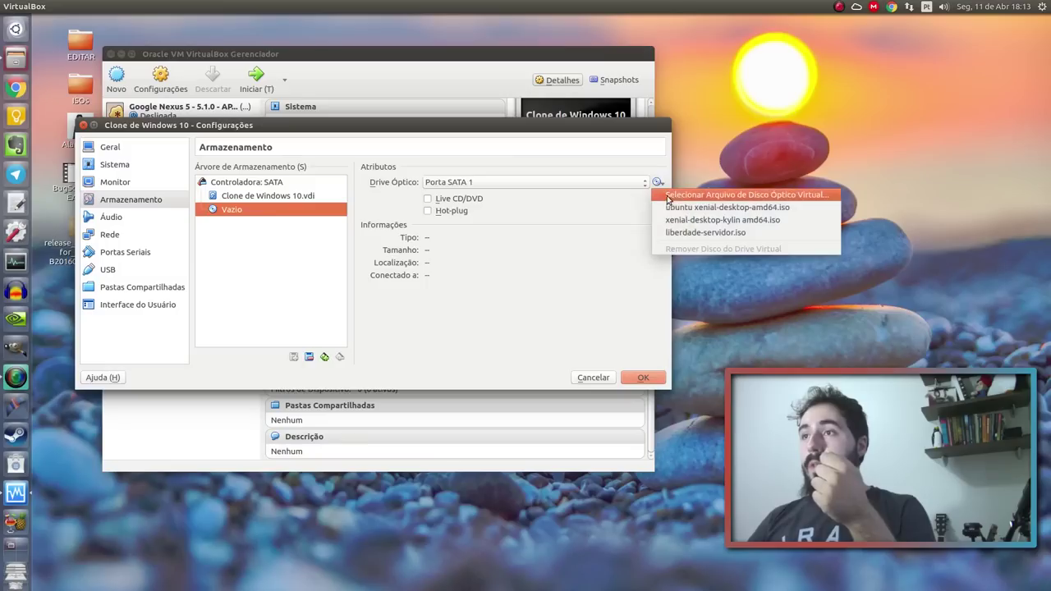
pyautogui.click(826, 207)
pyautogui.click(660, 376)
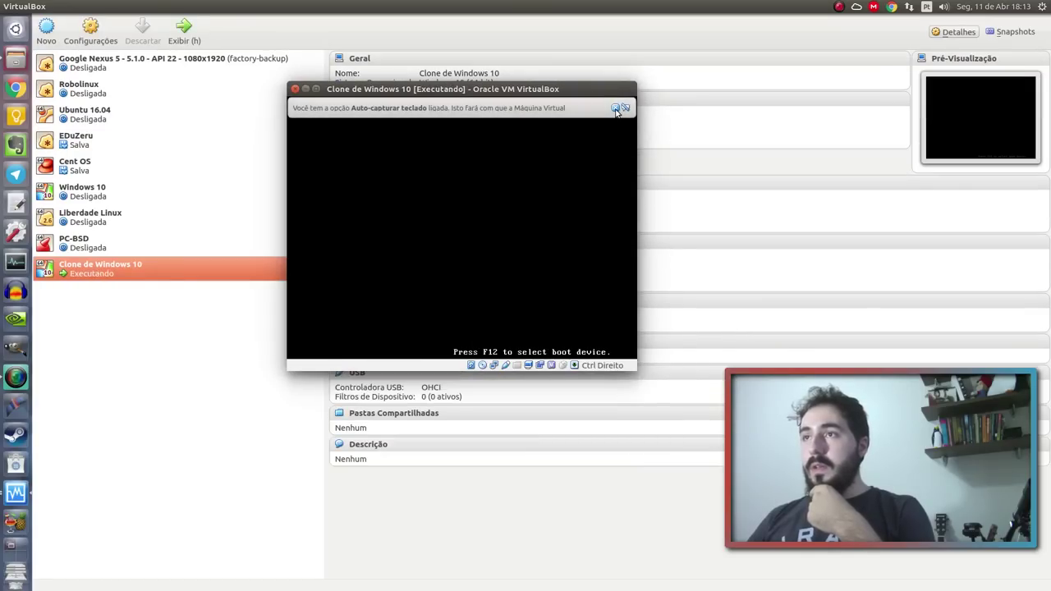
# Dismiss the keyboard auto-capture notice and maximize the VM window as it boots from the Ubuntu disc
pyautogui.click(621, 108)
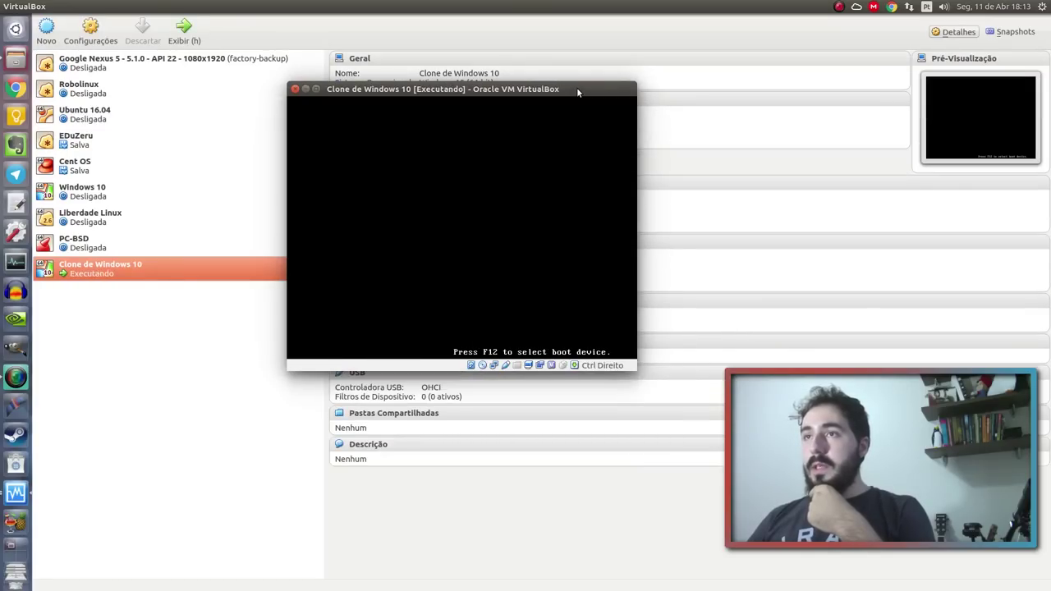
pyautogui.doubleClick(576, 87)
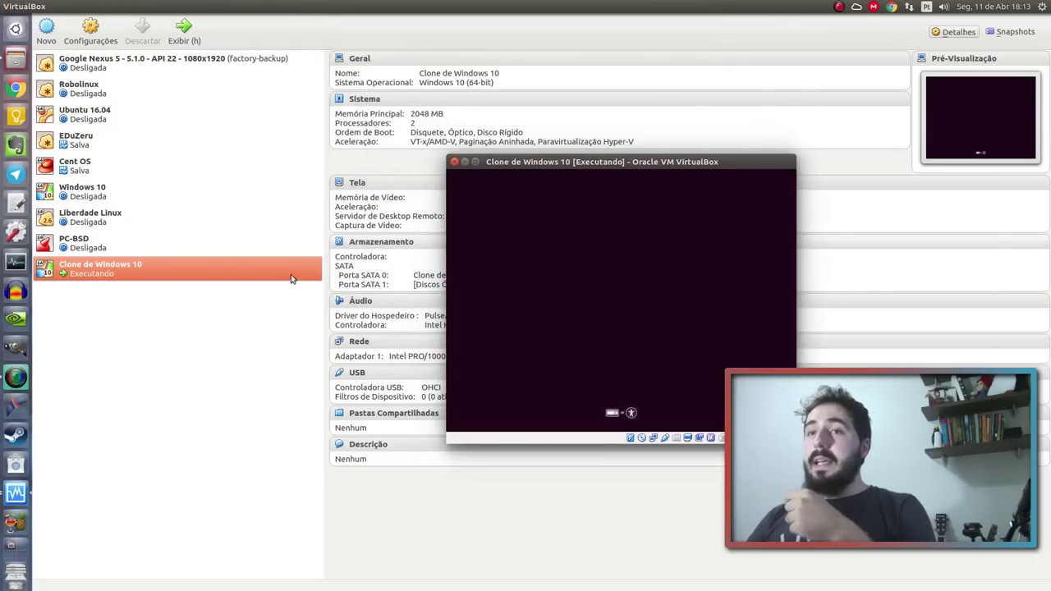
pyautogui.doubleClick(473, 164)
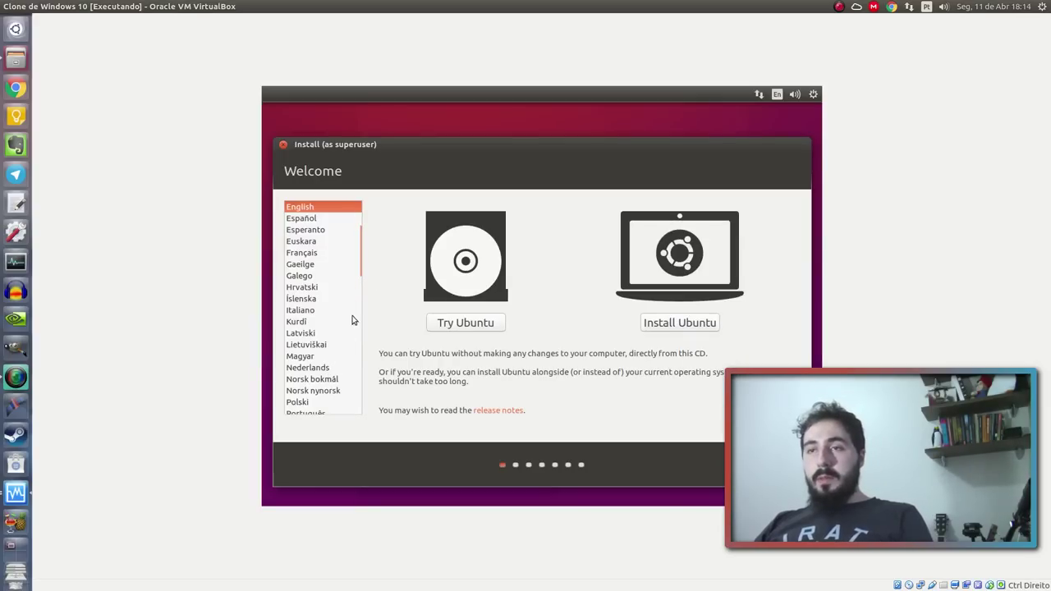
# Select Português do Brasil as the installer language and choose Instalar o Ubuntu
pyautogui.scroll(-5, 353, 317)
pyautogui.click(340, 256)
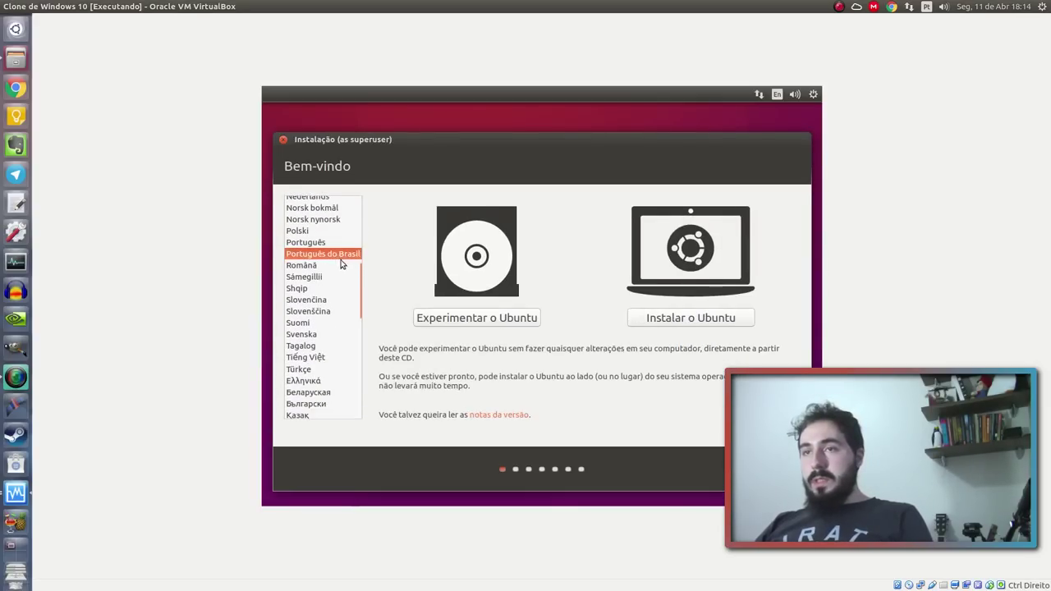
pyautogui.click(674, 325)
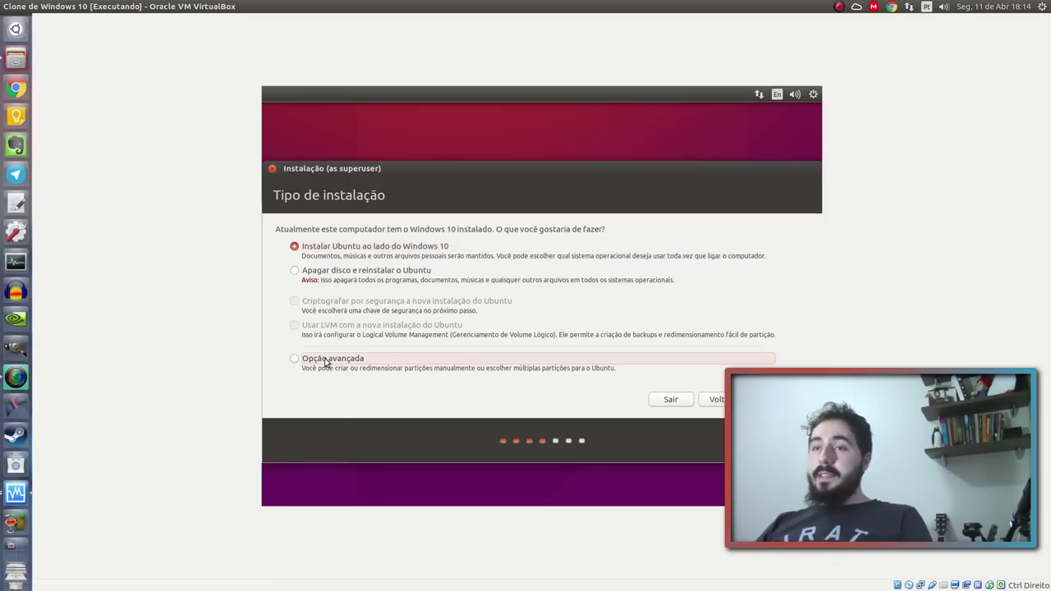
# Choose Opção avançada for manual partitioning and select /dev/sda3 in the partition table
pyautogui.click(357, 250)
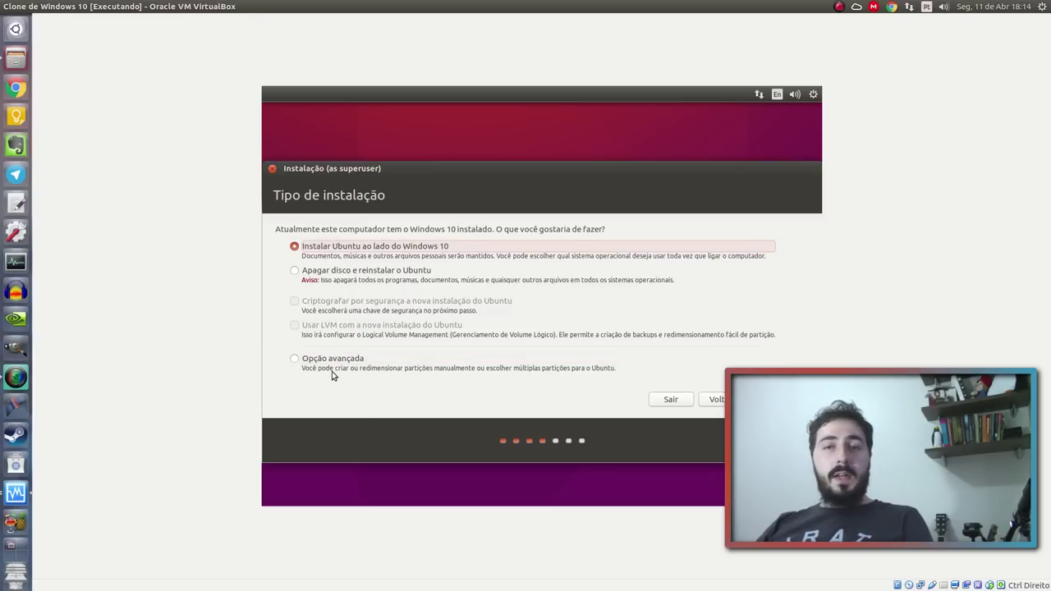
pyautogui.click(313, 361)
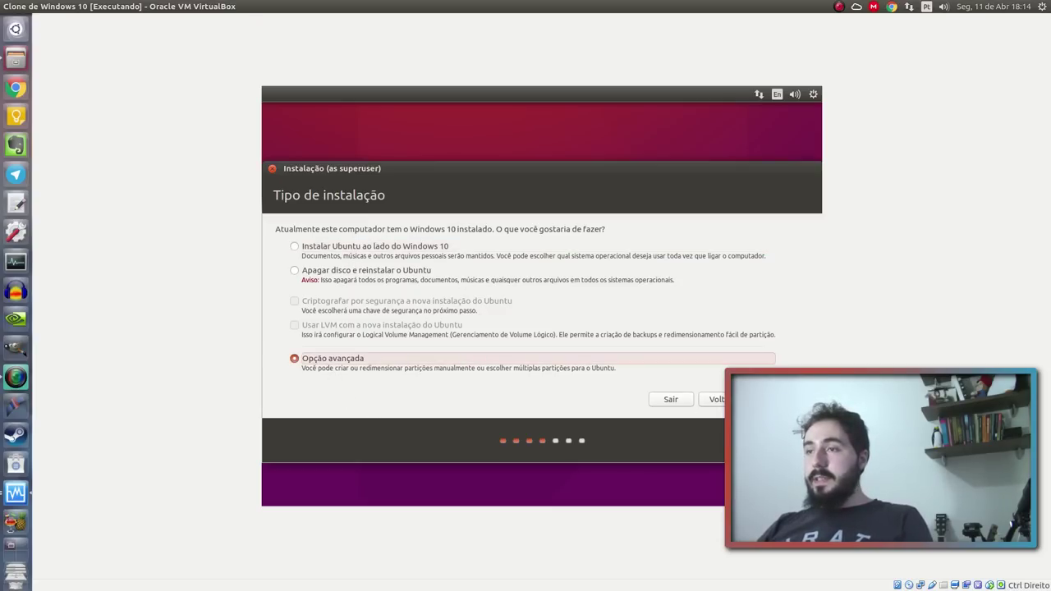
pyautogui.press('Return')
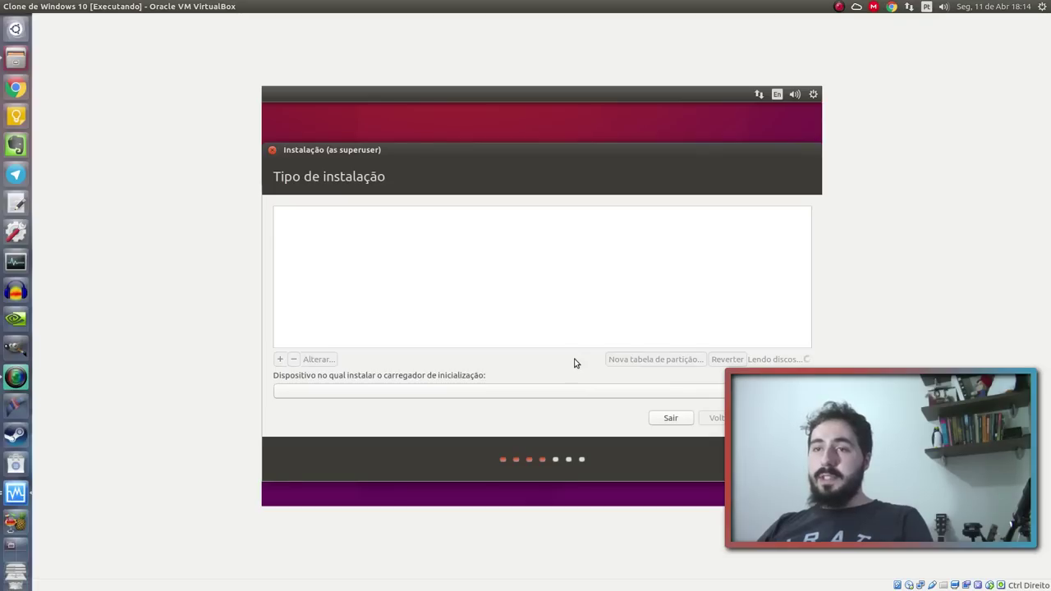
pyautogui.click(329, 294)
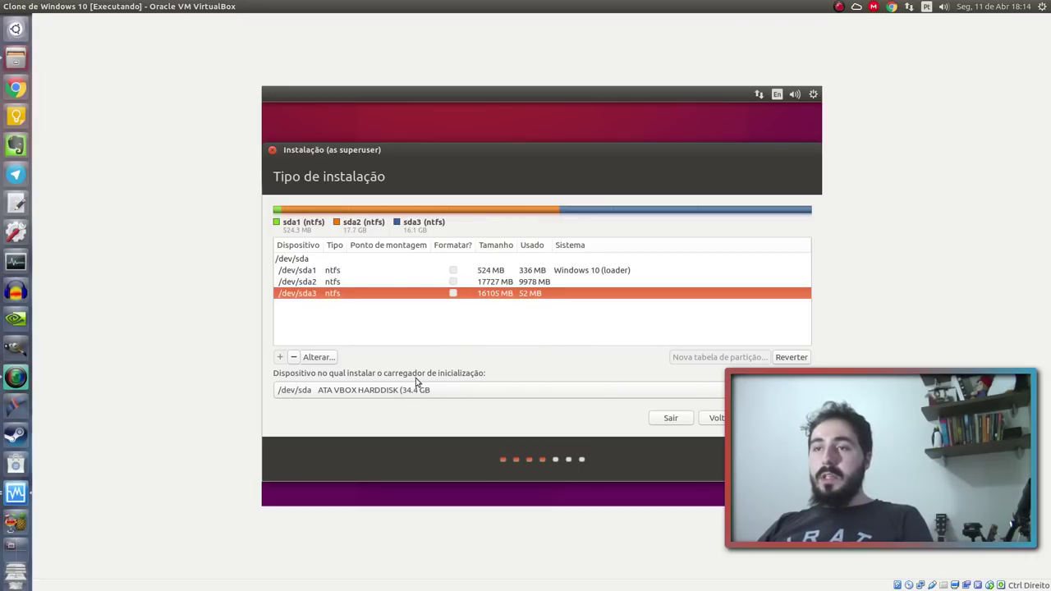
# Edit /dev/sda3 to use ext4 mounted at / and confirm the change
pyautogui.click(333, 359)
pyautogui.click(536, 290)
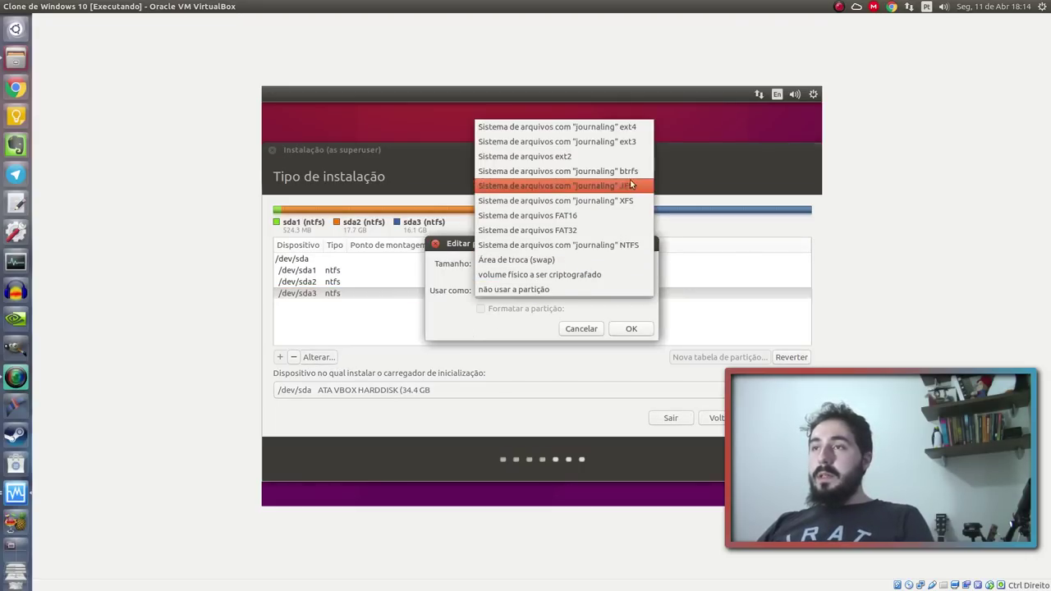
pyautogui.click(629, 130)
pyautogui.click(556, 310)
pyautogui.click(610, 326)
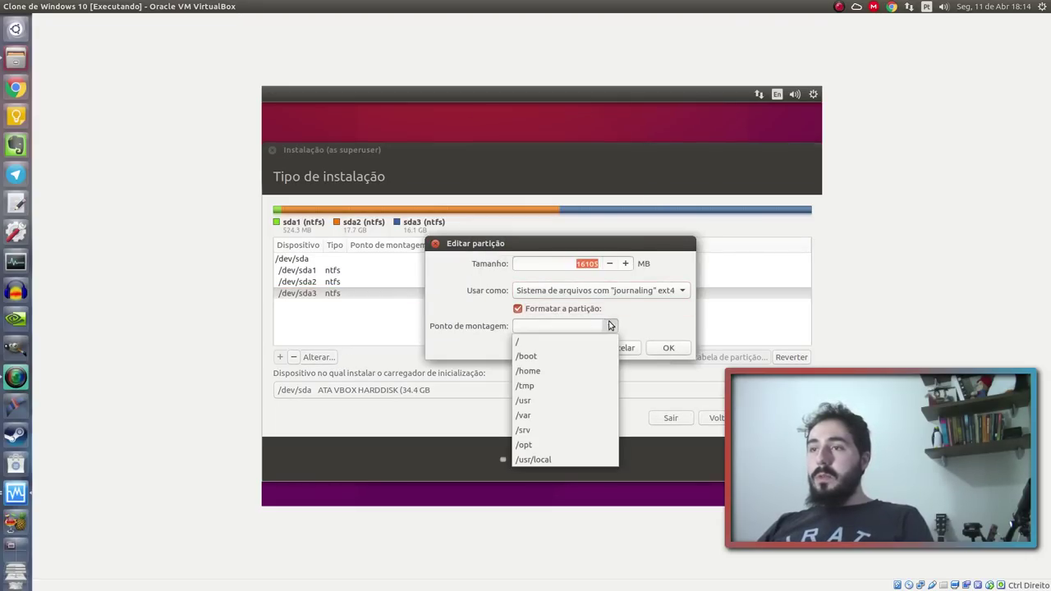
pyautogui.click(598, 342)
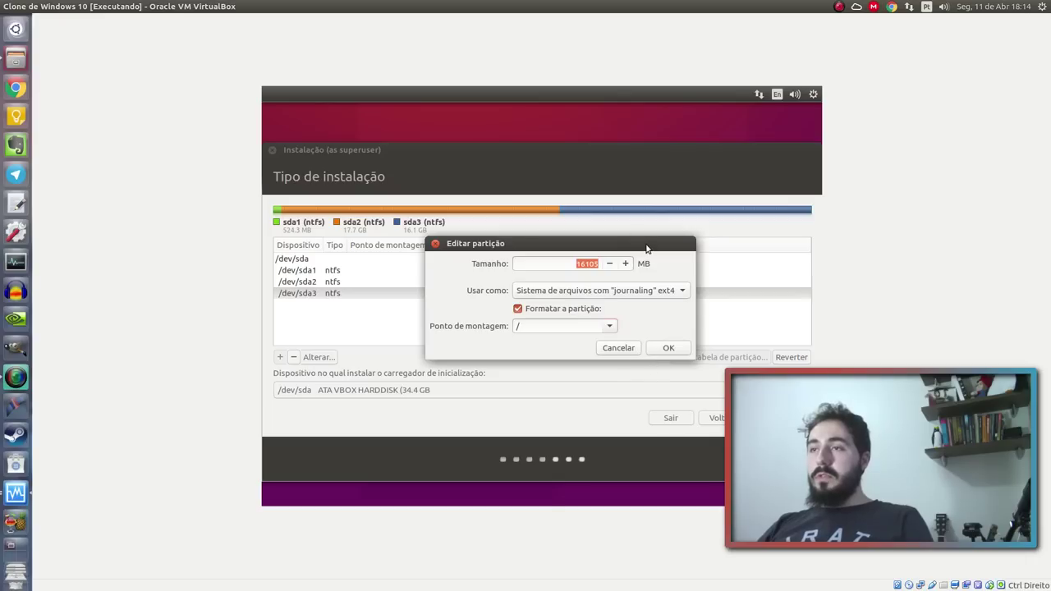
pyautogui.moveTo(646, 247); pyautogui.dragTo(606, 205)
pyautogui.click(669, 309)
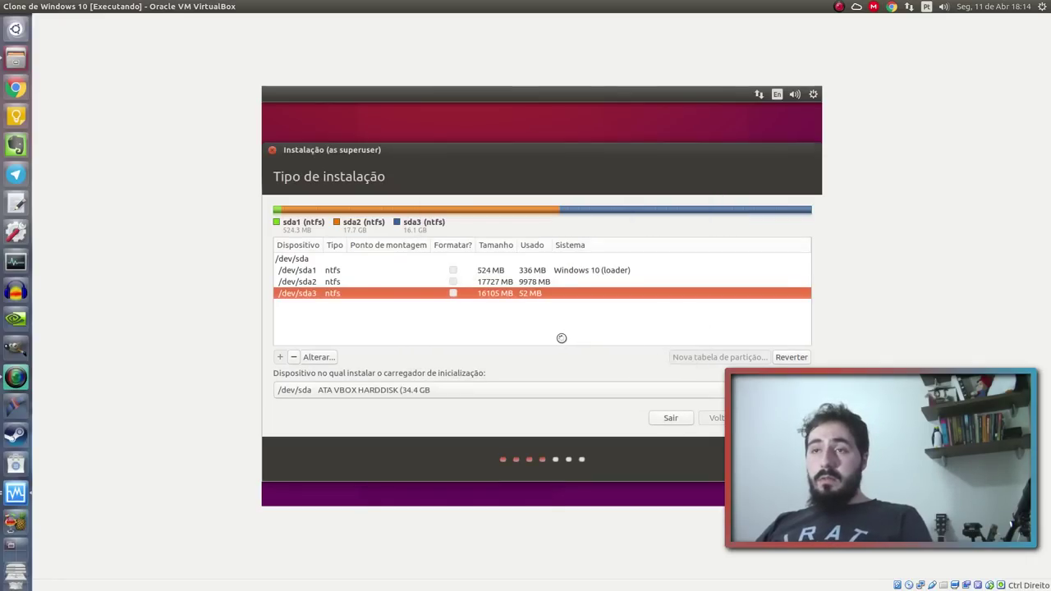
pyautogui.click(743, 358)
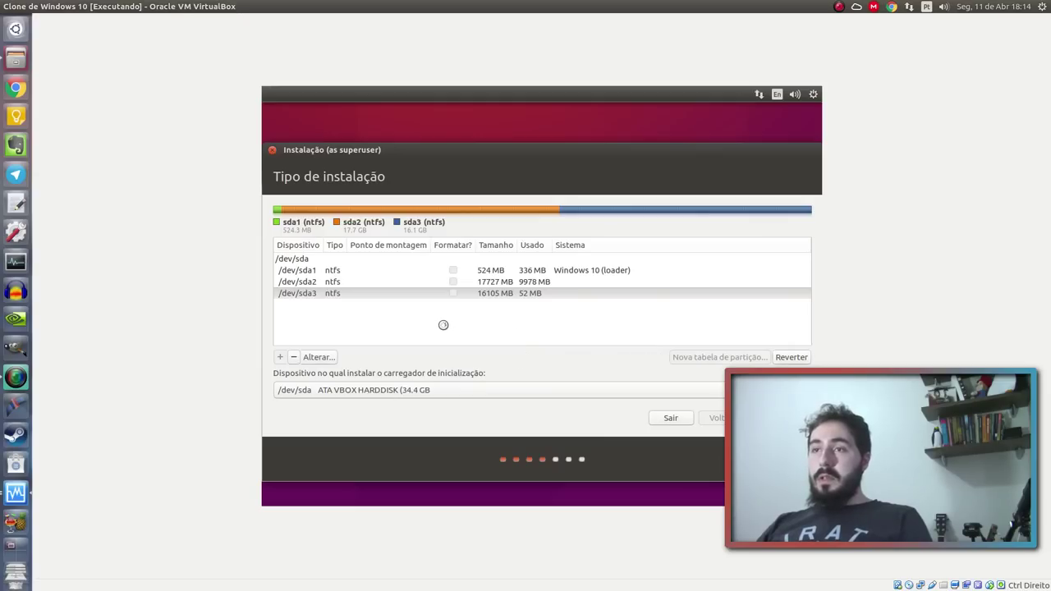
# Reselect /dev/sda3 and start the Ubuntu installation with Instalar agora
pyautogui.click(490, 293)
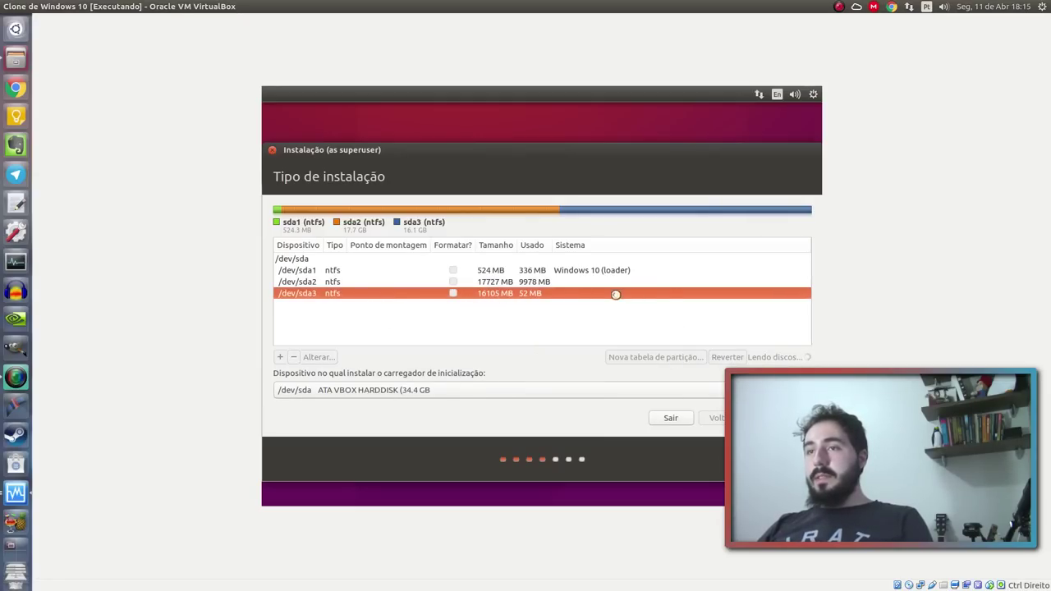
pyautogui.click(375, 295)
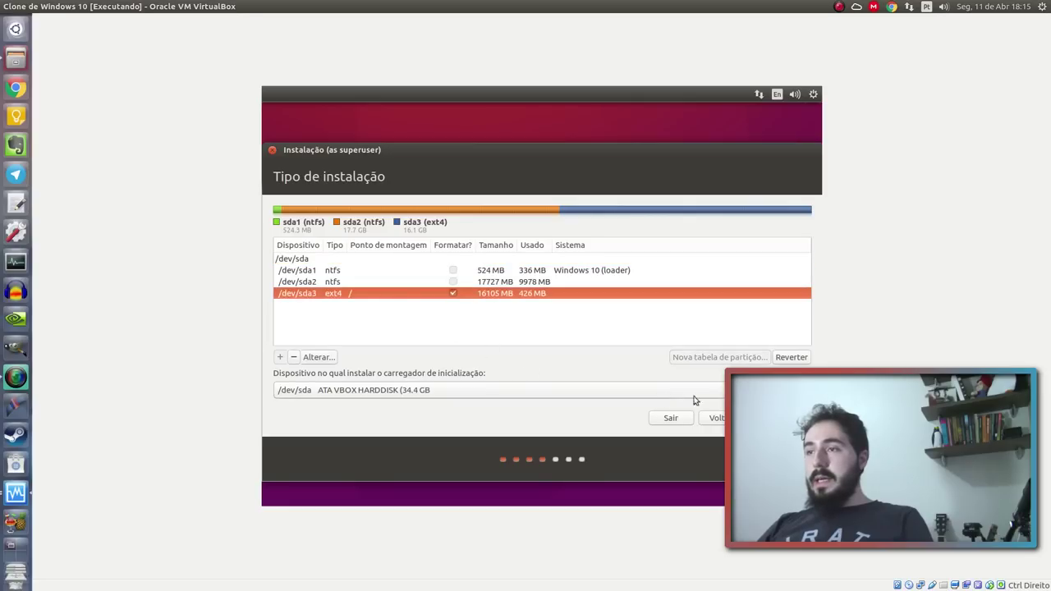
pyautogui.click(768, 418)
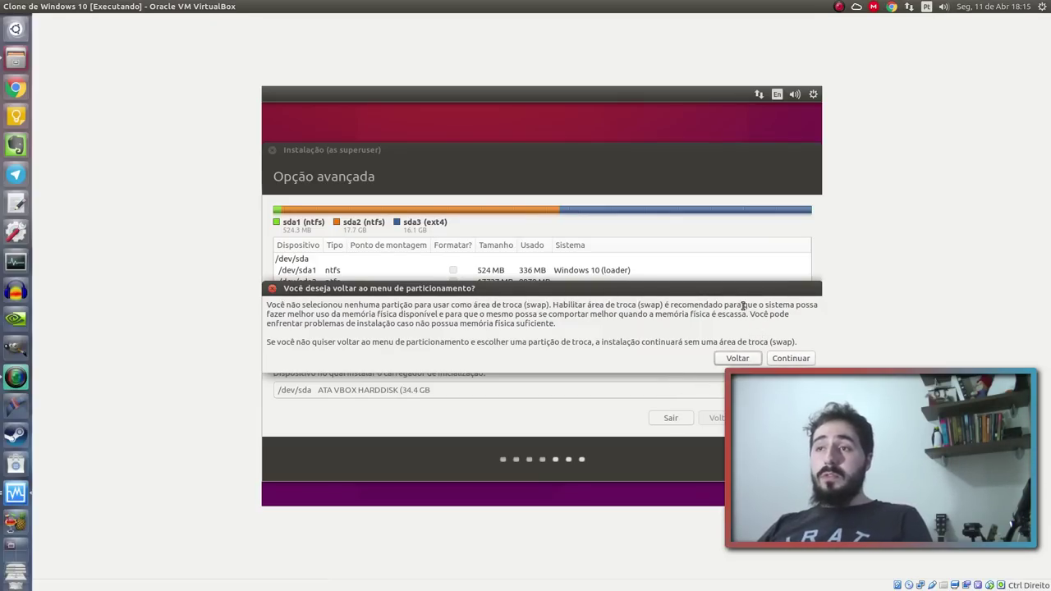
# Dismiss the swap warning and let Ubuntu install without swap until 'Instalação concluída' appears
pyautogui.moveTo(723, 296); pyautogui.dragTo(788, 283)
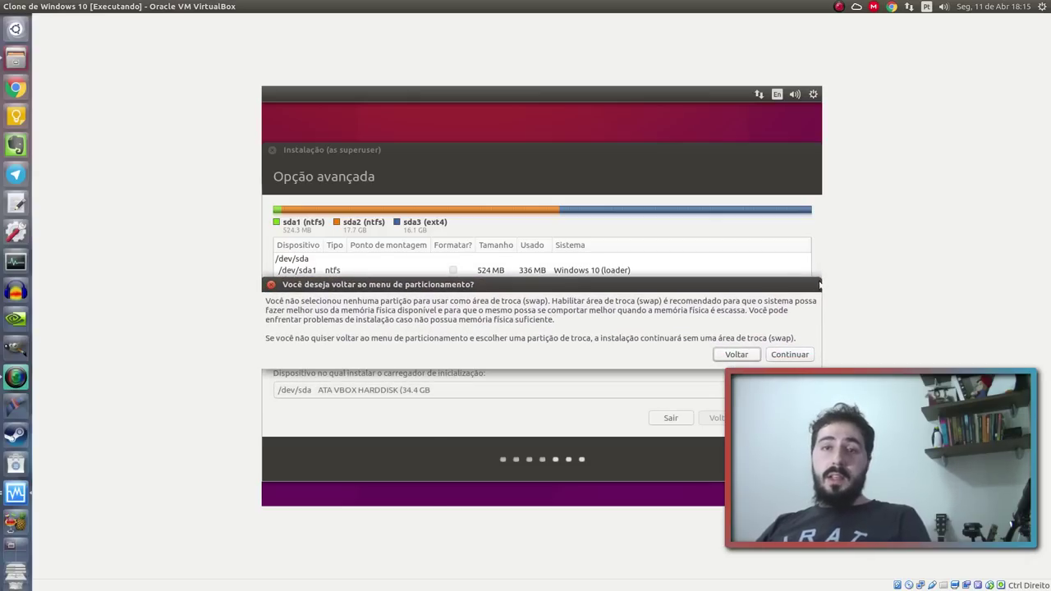
pyautogui.click(790, 354)
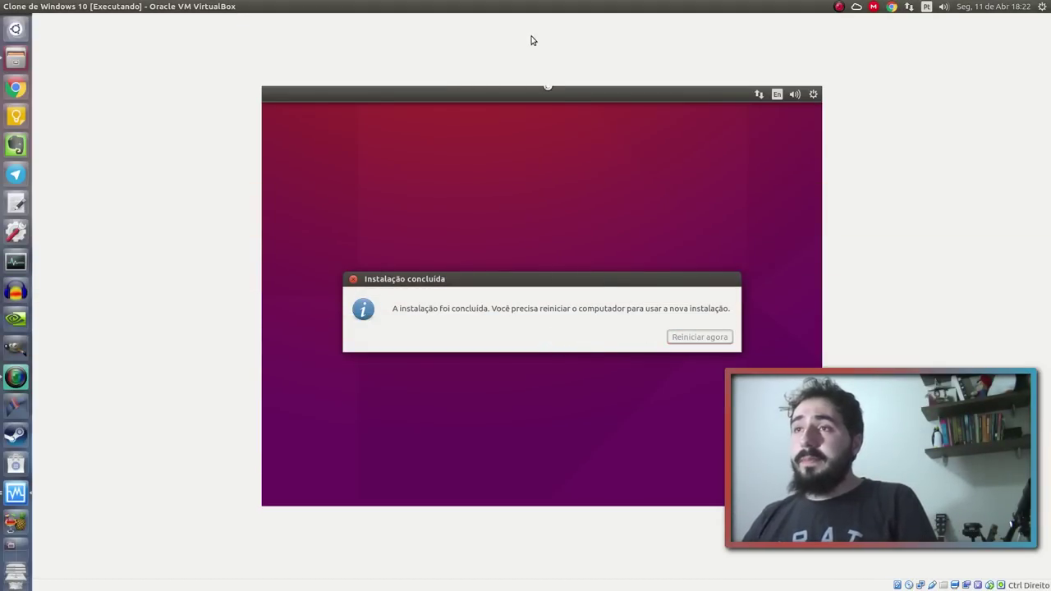
# Power off the running Clone de Windows 10 machine with Desligar a máquina
pyautogui.moveTo(570, 5); pyautogui.dragTo(483, 81)
pyautogui.click(399, 75)
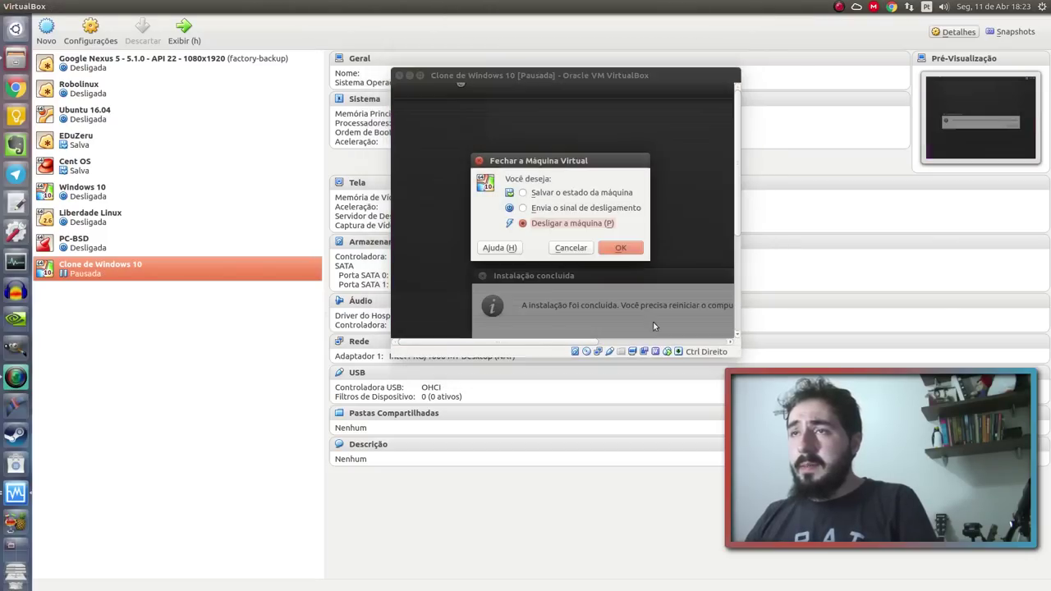
pyautogui.click(634, 252)
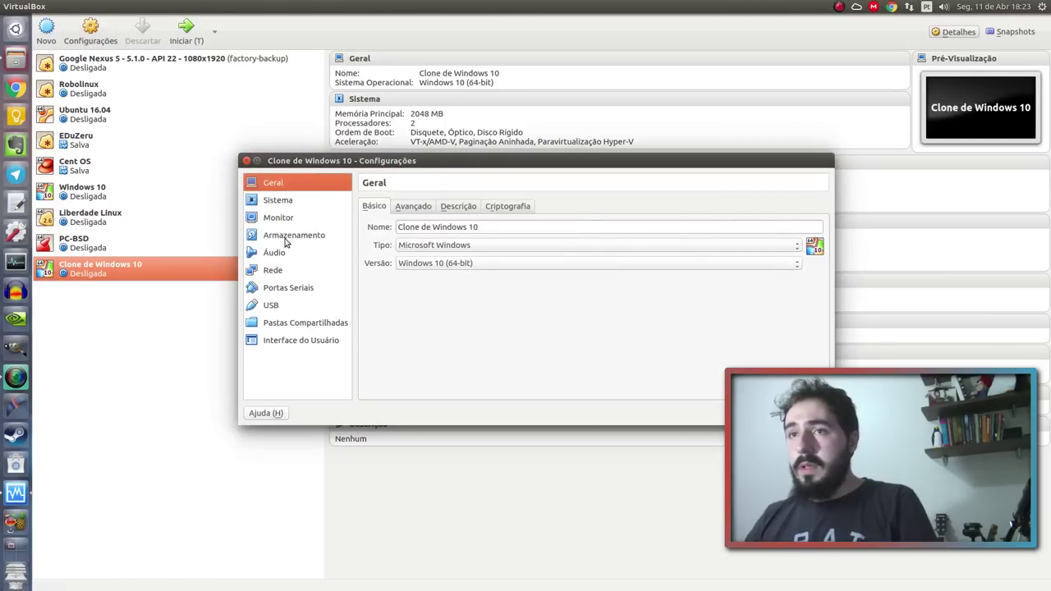
# Eject the Ubuntu ISO from the optical drive in Armazenamento settings and save
pyautogui.click(287, 236)
pyautogui.click(447, 245)
pyautogui.click(821, 218)
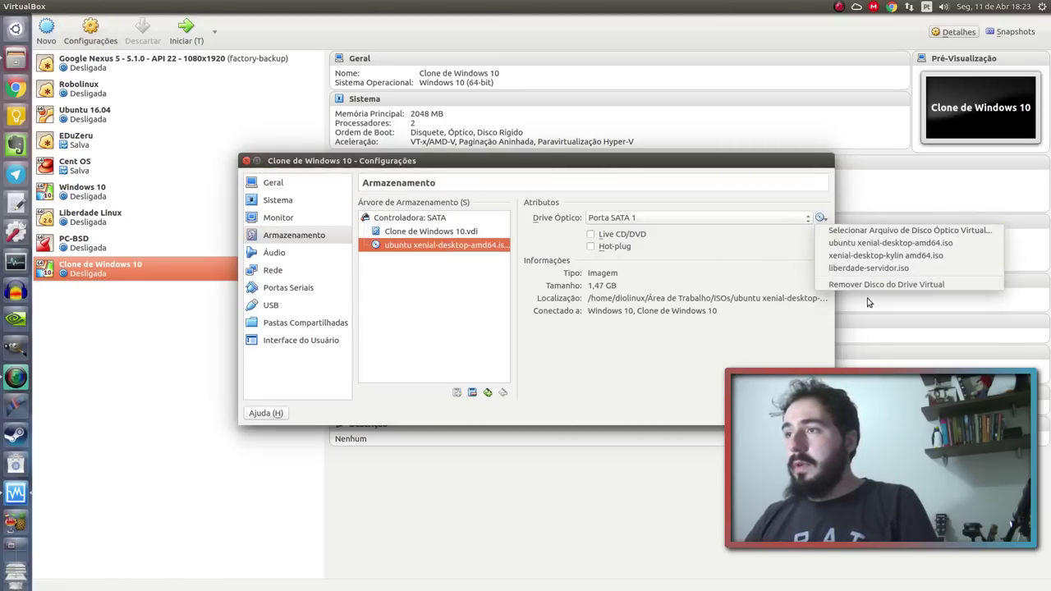
pyautogui.click(884, 288)
pyautogui.click(801, 413)
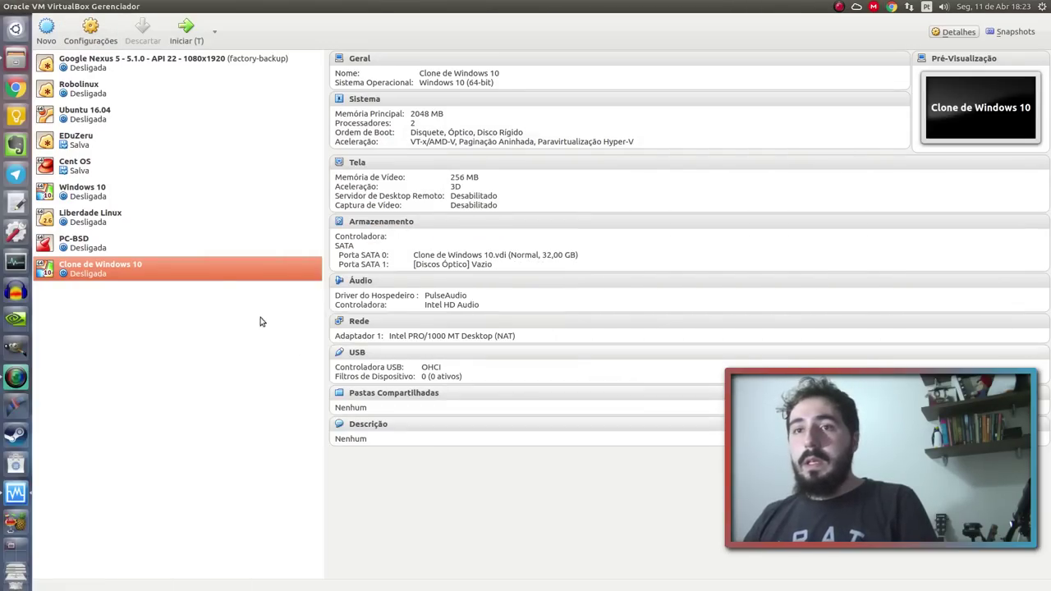
# Start Clone de Windows 10 full-screen and boot the Ubuntu entry from the GRUB menu
pyautogui.click(205, 38)
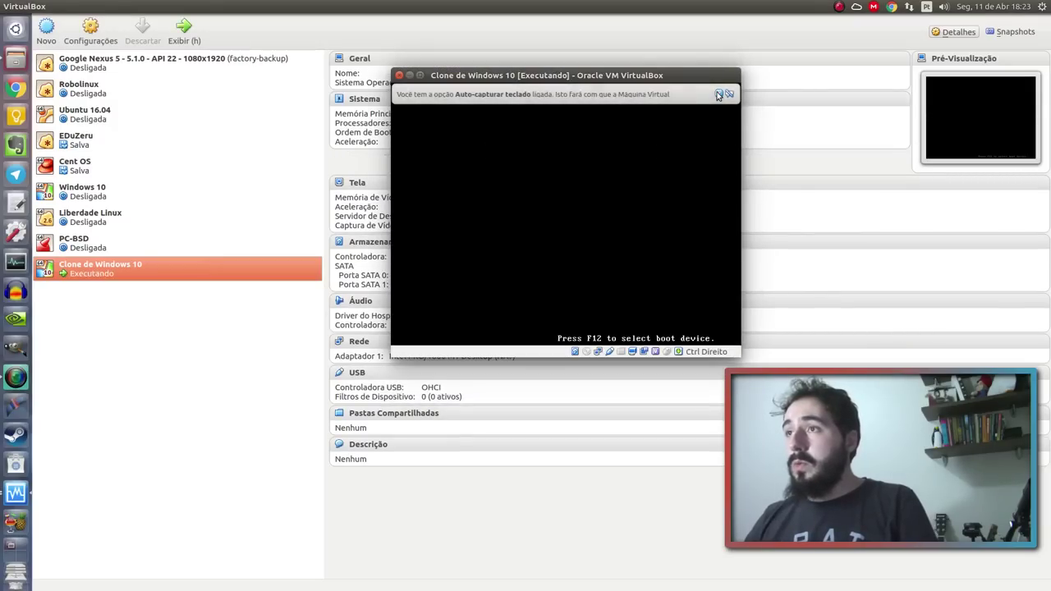
pyautogui.doubleClick(685, 78)
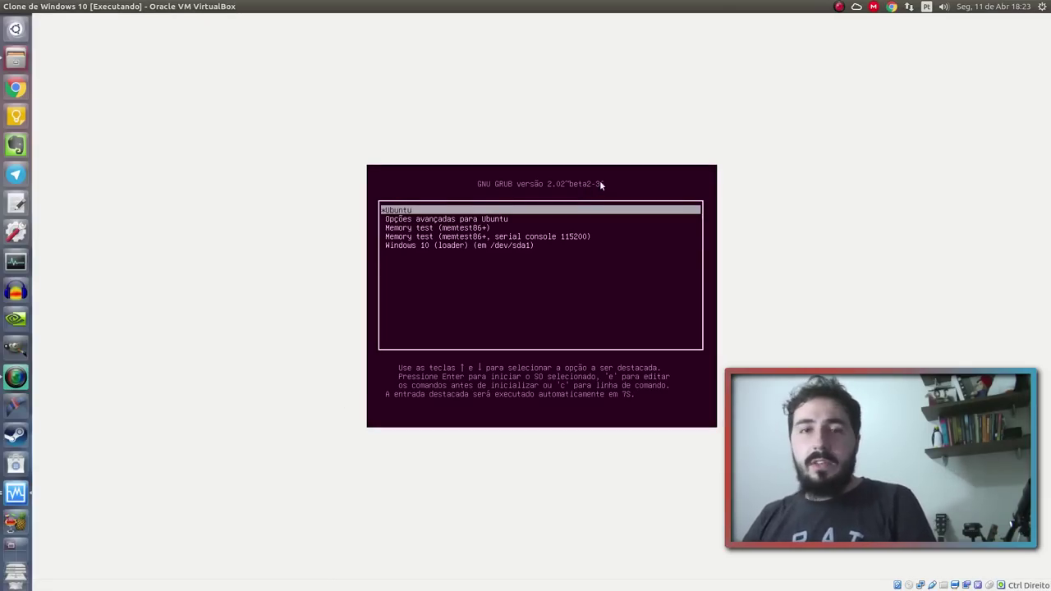
pyautogui.press('Down')
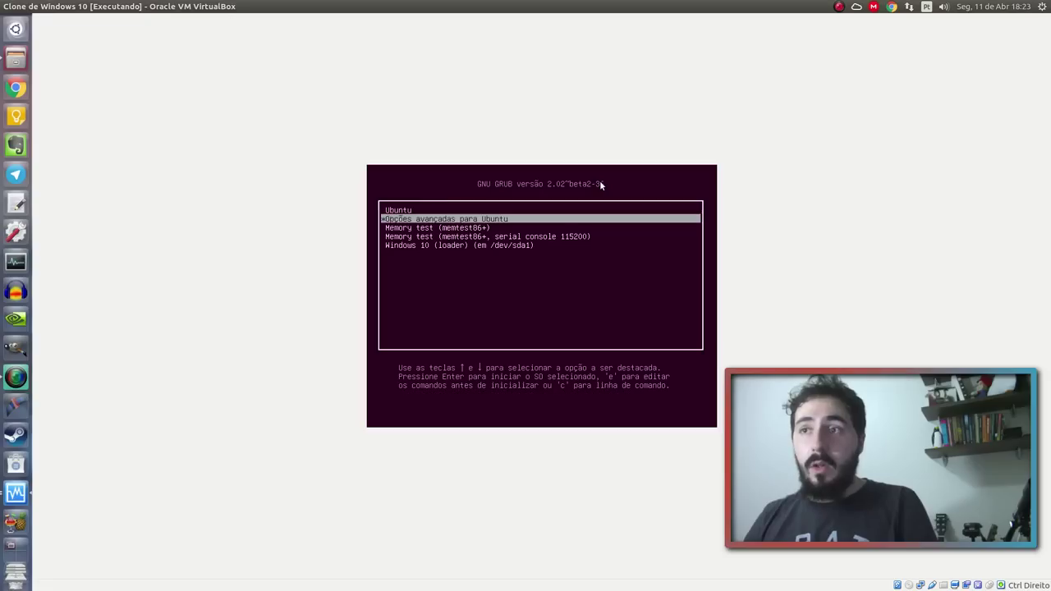
pyautogui.press('Down')
pyautogui.press('Up')
pyautogui.press('Up')
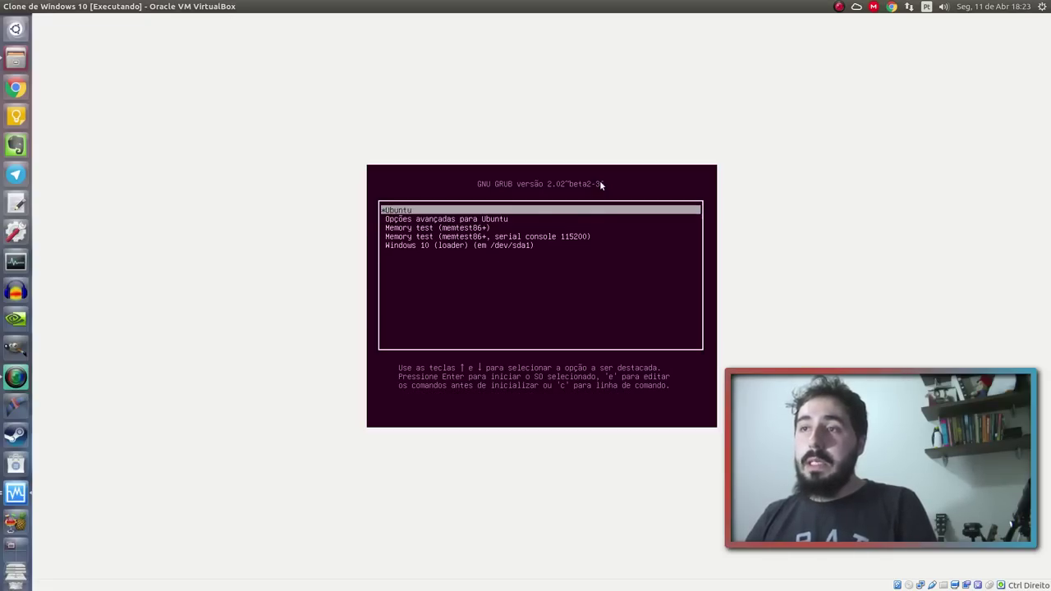
pyautogui.press('Down')
pyautogui.press('Up')
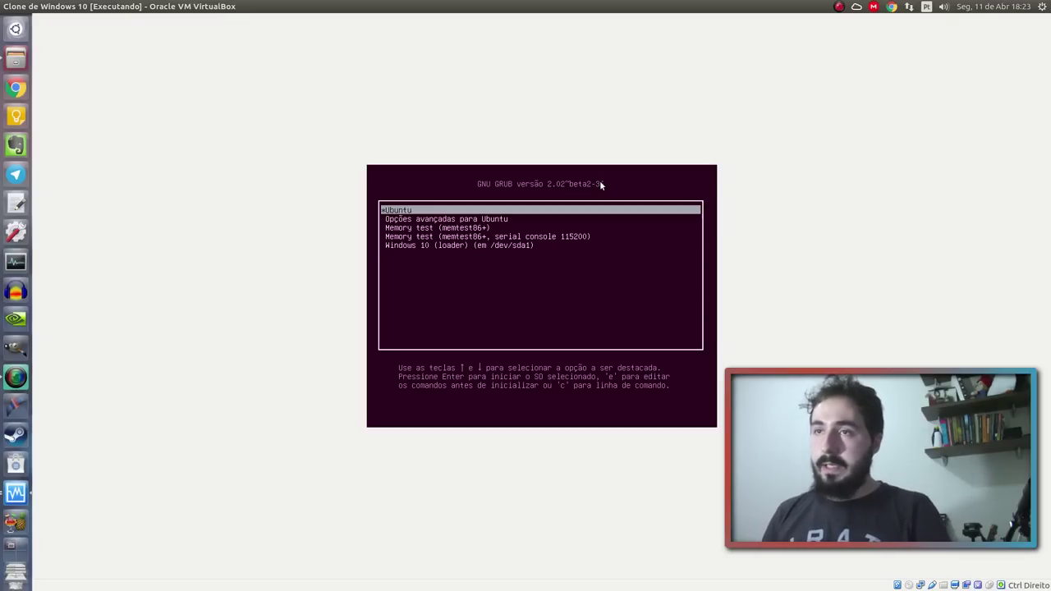
pyautogui.press('Down')
pyautogui.press('Down')
pyautogui.press('Down')
pyautogui.press('Down')
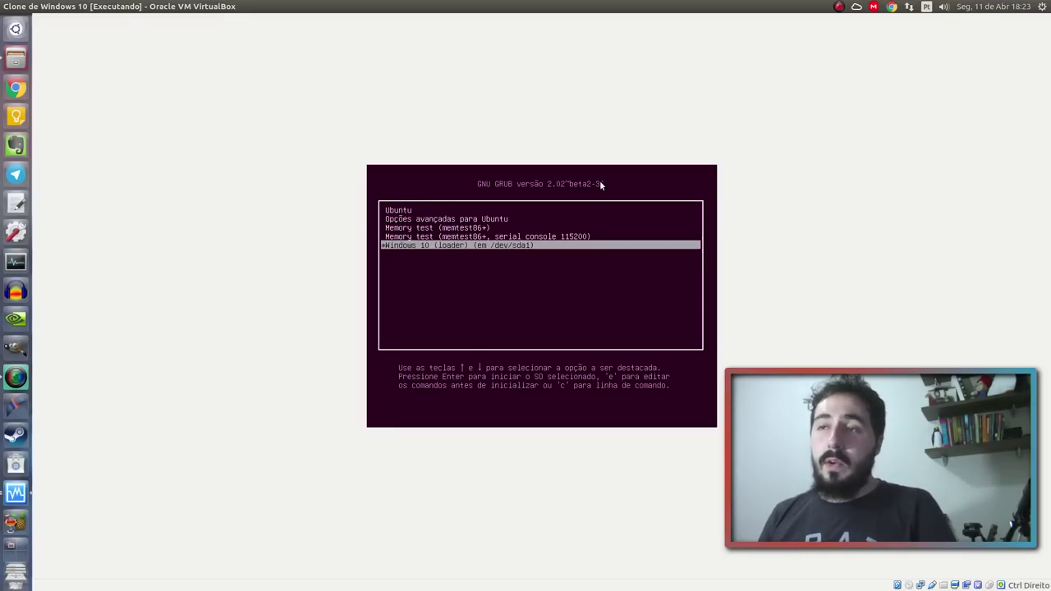
pyautogui.press('Up')
pyautogui.press('Up')
pyautogui.press('Up')
pyautogui.press('Up')
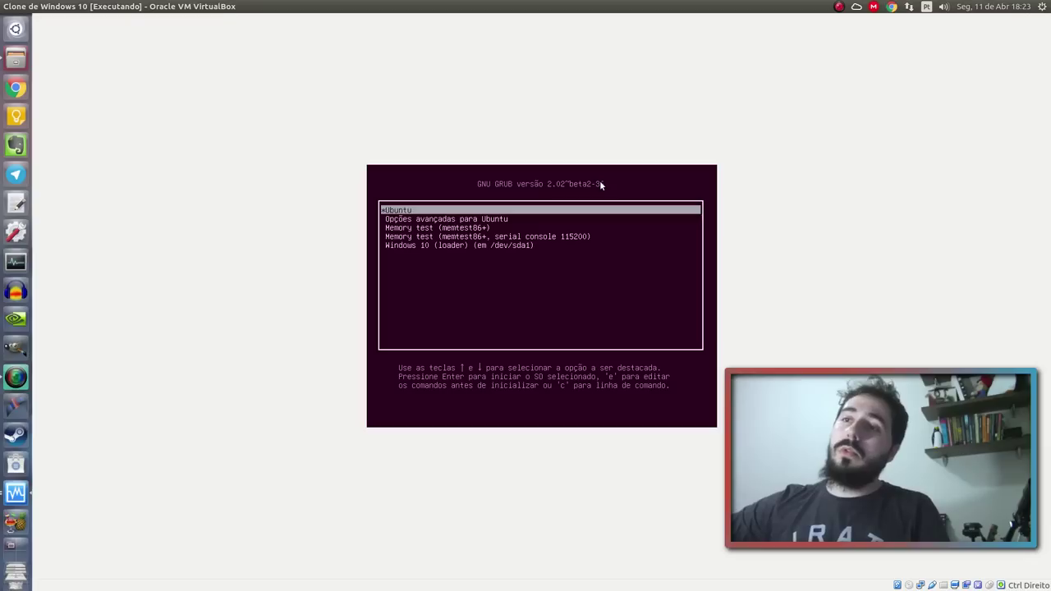
pyautogui.press('Return')
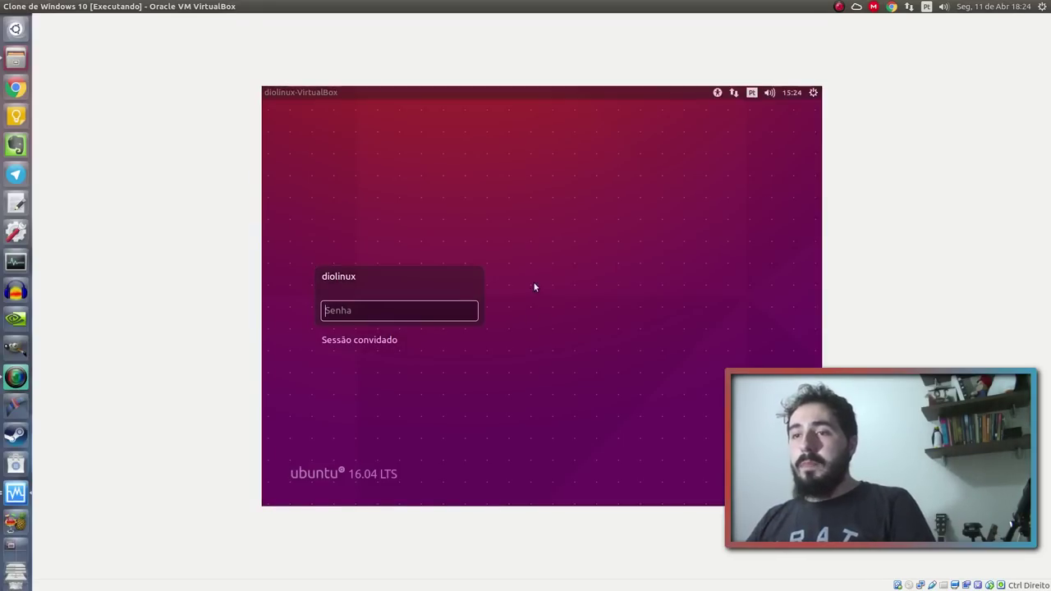
# Enter the user's password in the Senha field to log into the Ubuntu desktop
pyautogui.press('Return')
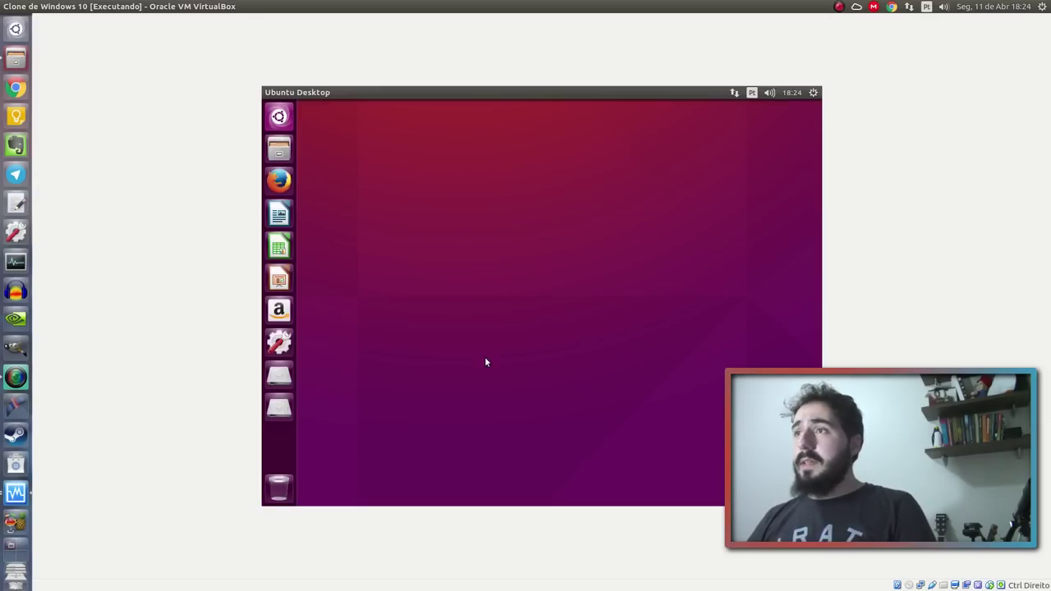
# Open and close the home folder, then insert the Guest Additions CD image from Dispositivos
pyautogui.click(279, 148)
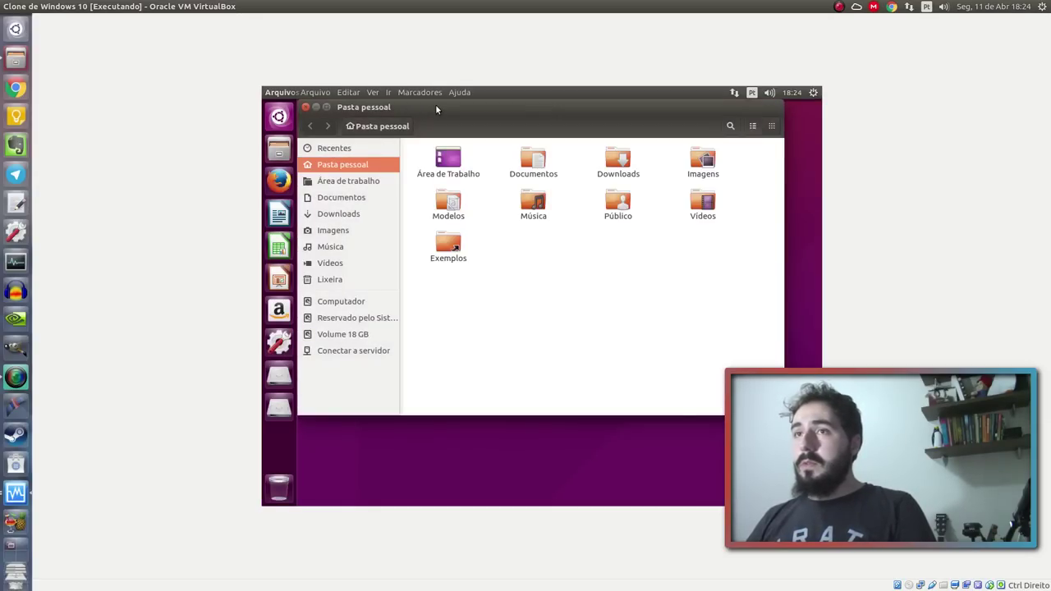
pyautogui.moveTo(435, 104); pyautogui.dragTo(484, 152)
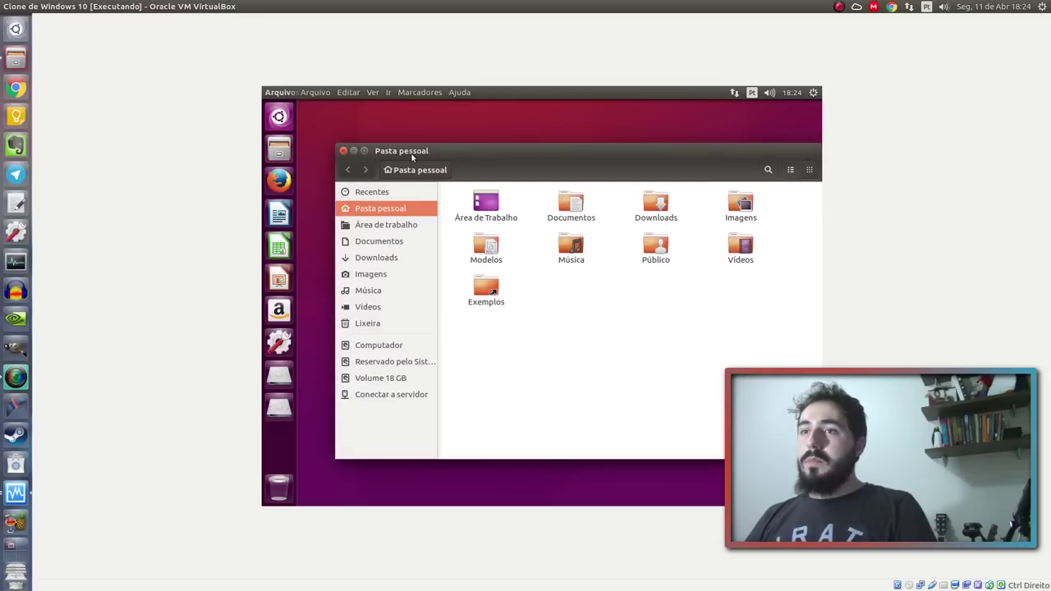
pyautogui.moveTo(412, 157); pyautogui.dragTo(392, 153)
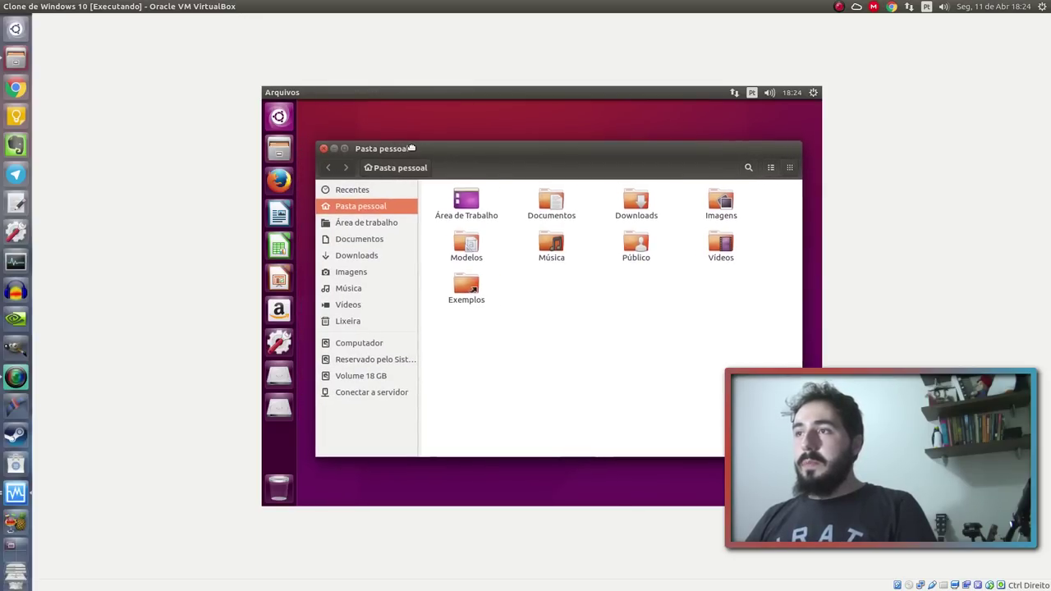
pyautogui.click(323, 149)
pyautogui.click(221, 6)
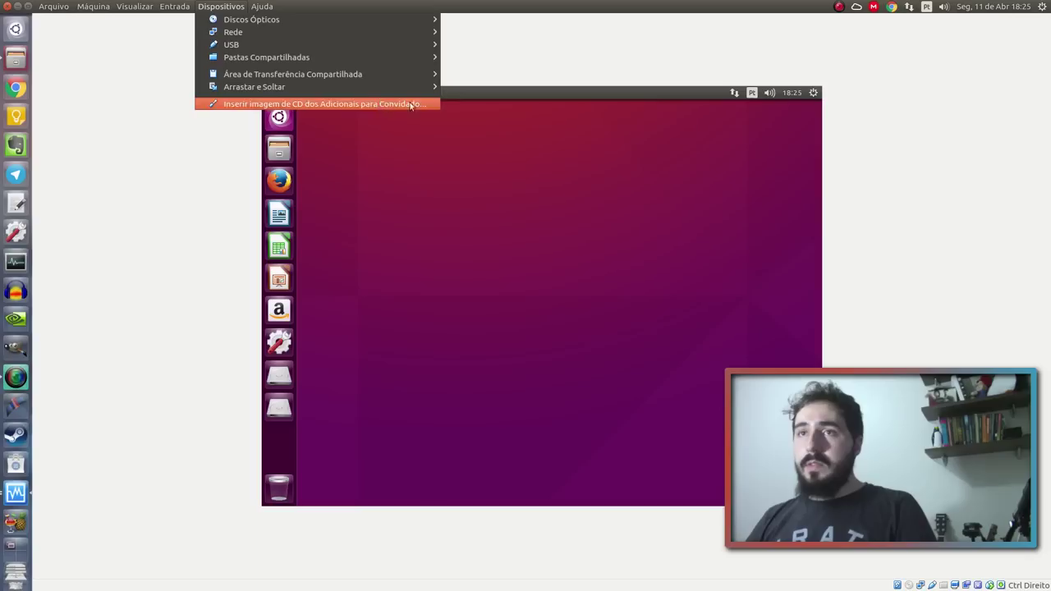
pyautogui.click(435, 104)
# Restart the Ubuntu guest from the gear menu, returning to the GRUB menu
pyautogui.click(813, 93)
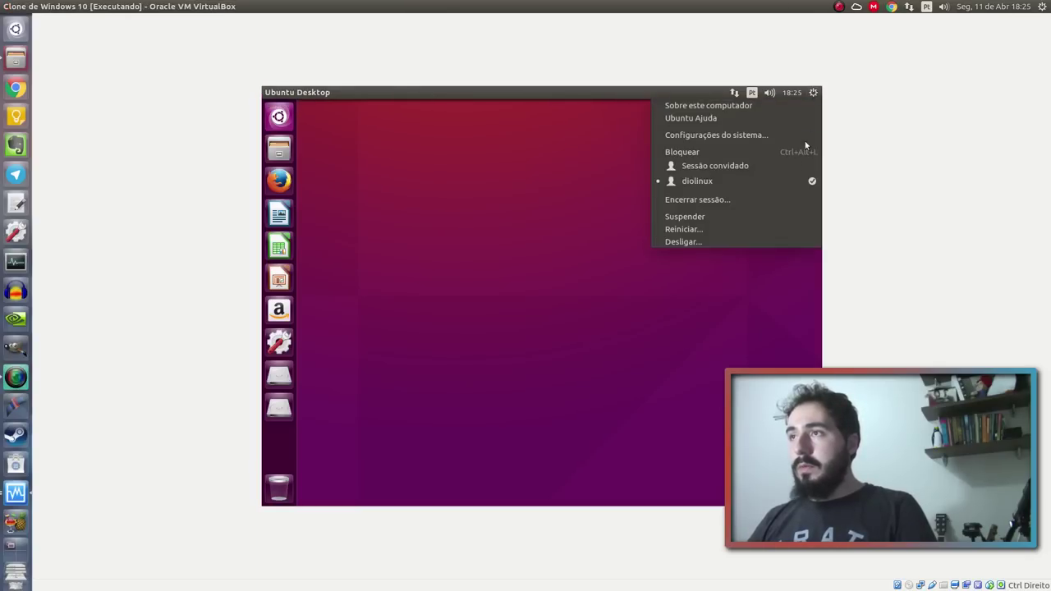
pyautogui.press('Return')
pyautogui.click(501, 341)
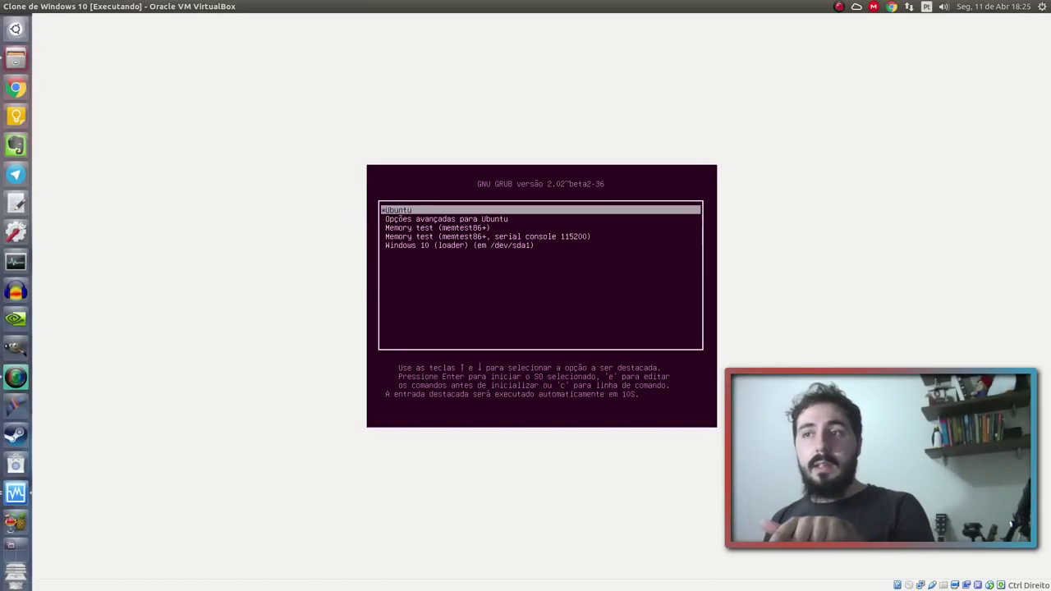
# Boot Windows 10 (loader) from GRUB and launch Explorador de Arquivos from the Start menu
pyautogui.press('Down')
pyautogui.press('Down')
pyautogui.press('Down')
pyautogui.press('Down')
pyautogui.press('Return')
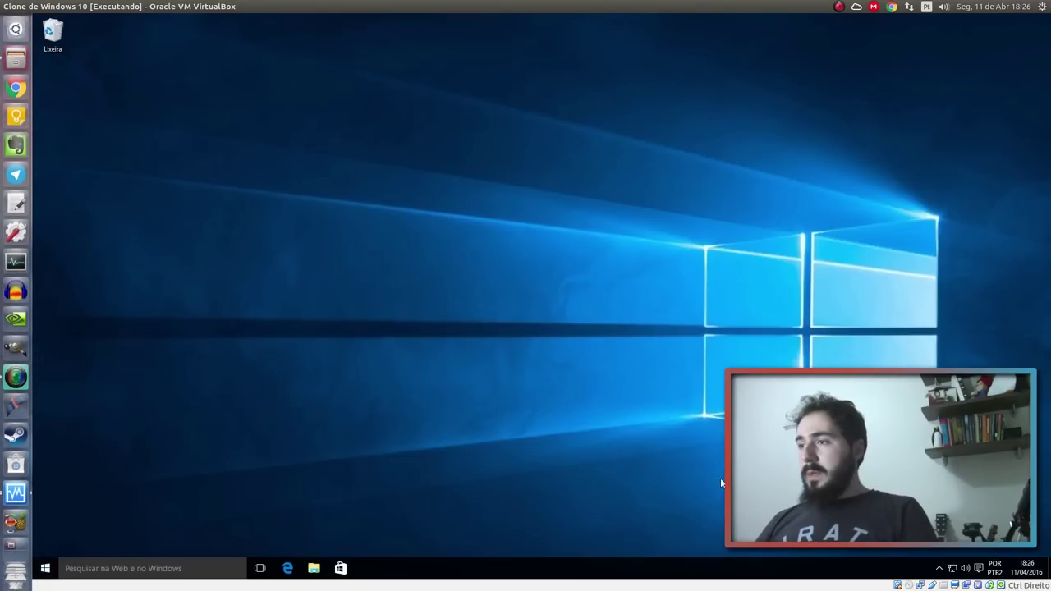
pyautogui.click(52, 566)
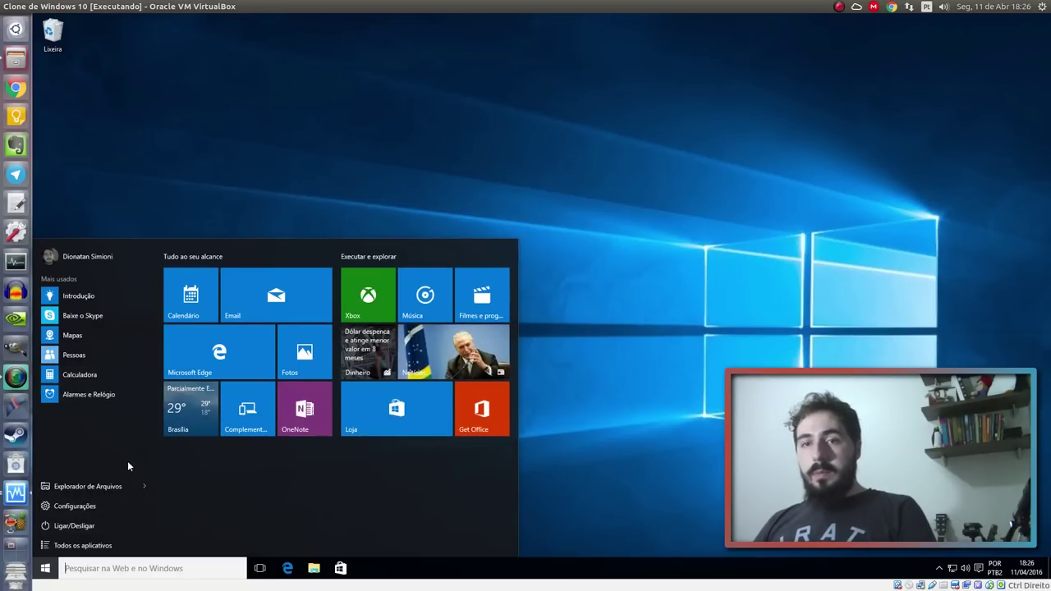
pyautogui.click(99, 488)
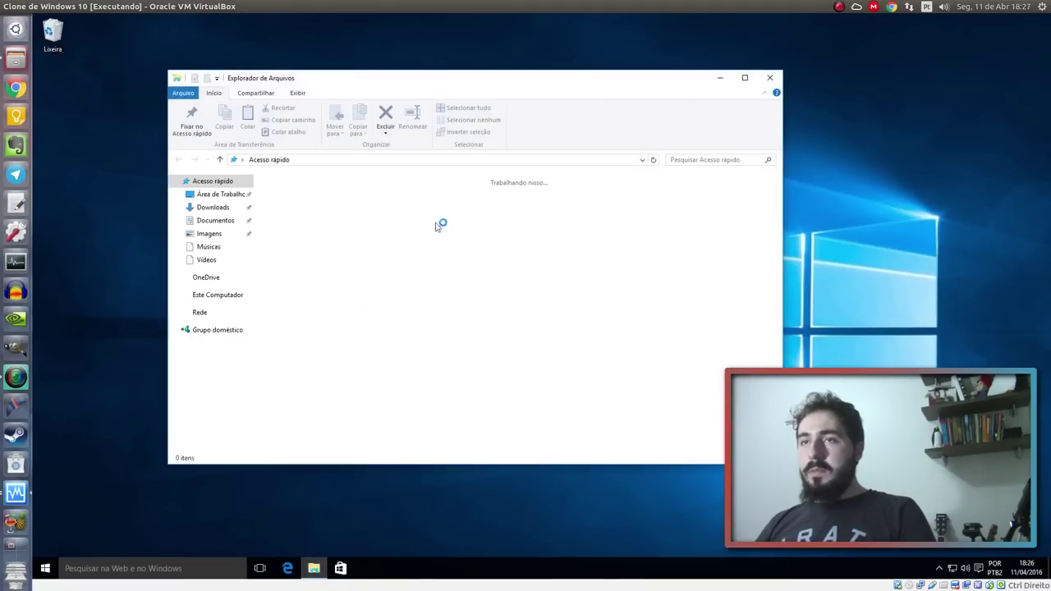
# Resize the File Explorer window and switch to the Este Computador view
pyautogui.moveTo(556, 72); pyautogui.dragTo(555, 96)
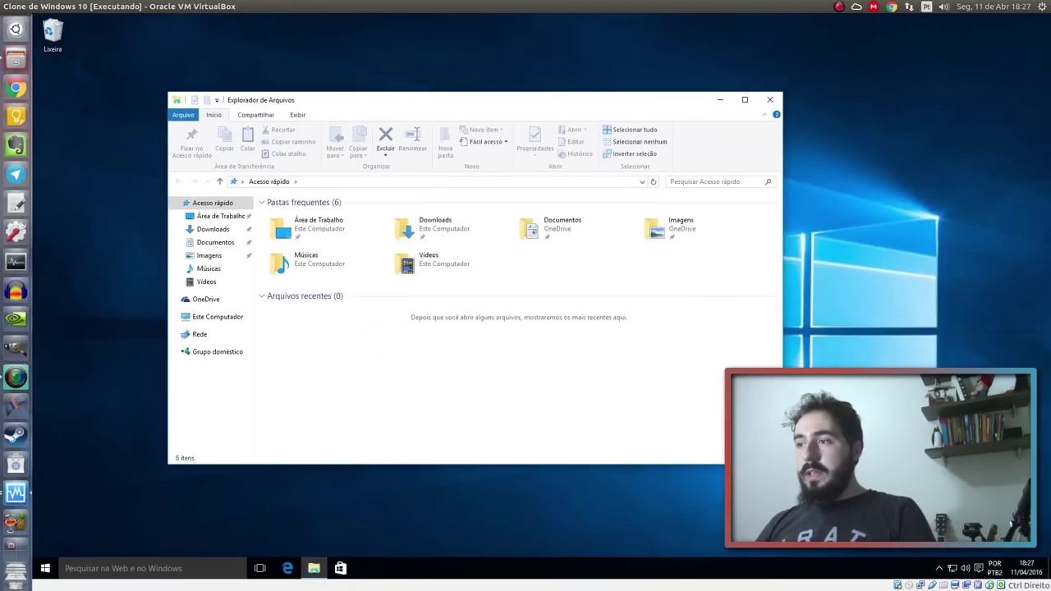
pyautogui.click(938, 566)
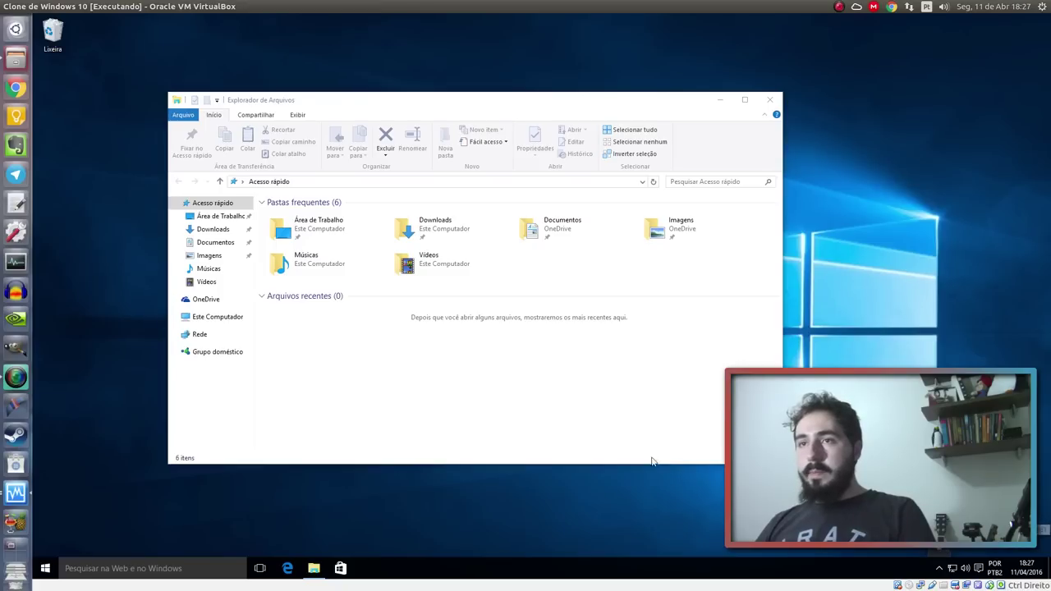
pyautogui.click(427, 386)
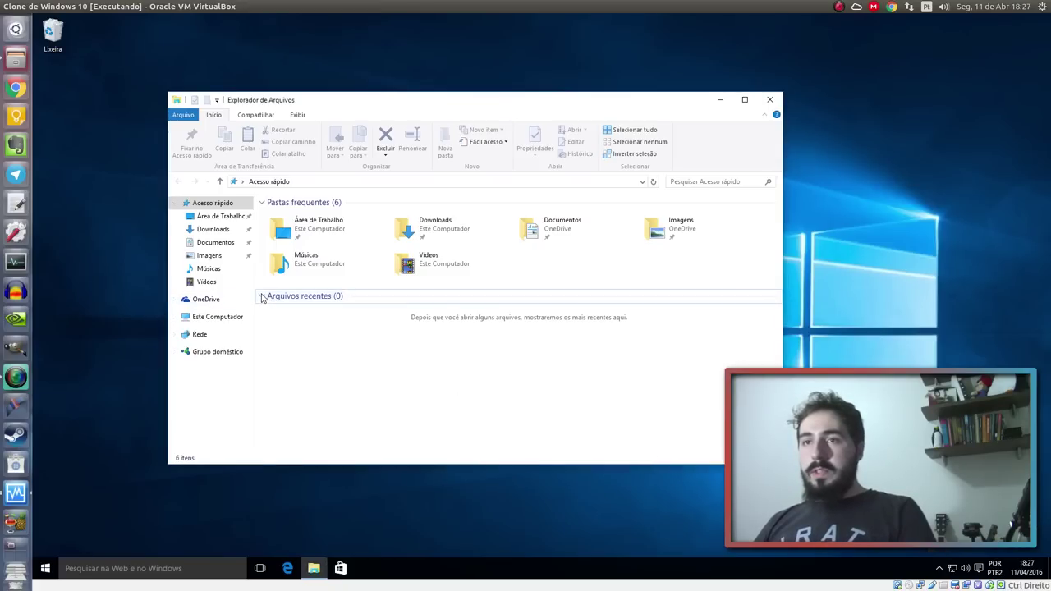
pyautogui.click(265, 298)
pyautogui.click(213, 320)
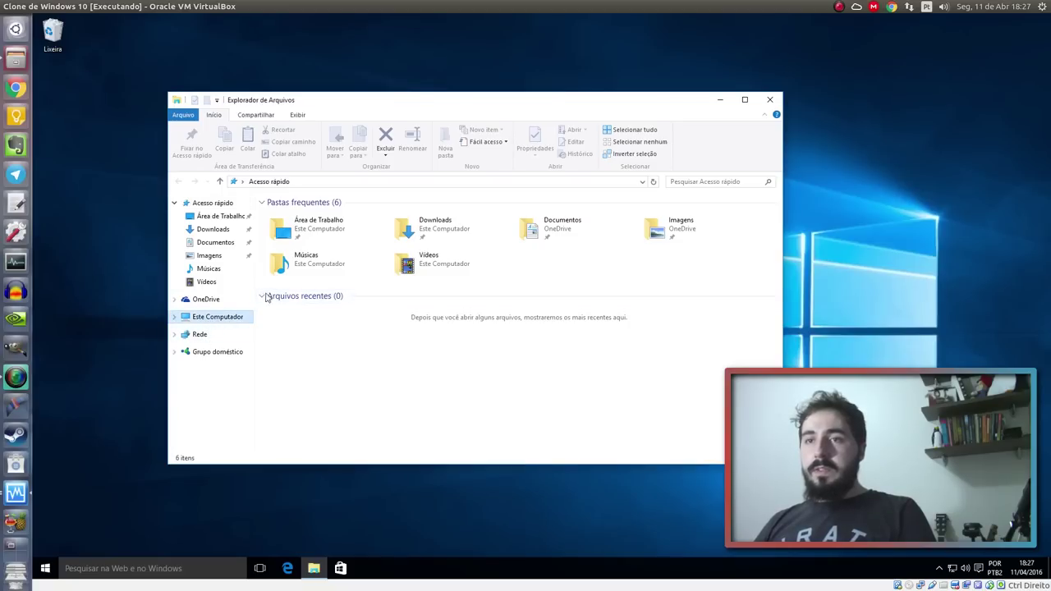
# Inspect the drives, including Disco Local (C:) with 7,08 GB free of 16,5 GB, then open Músicas
pyautogui.moveTo(618, 104); pyautogui.dragTo(555, 89)
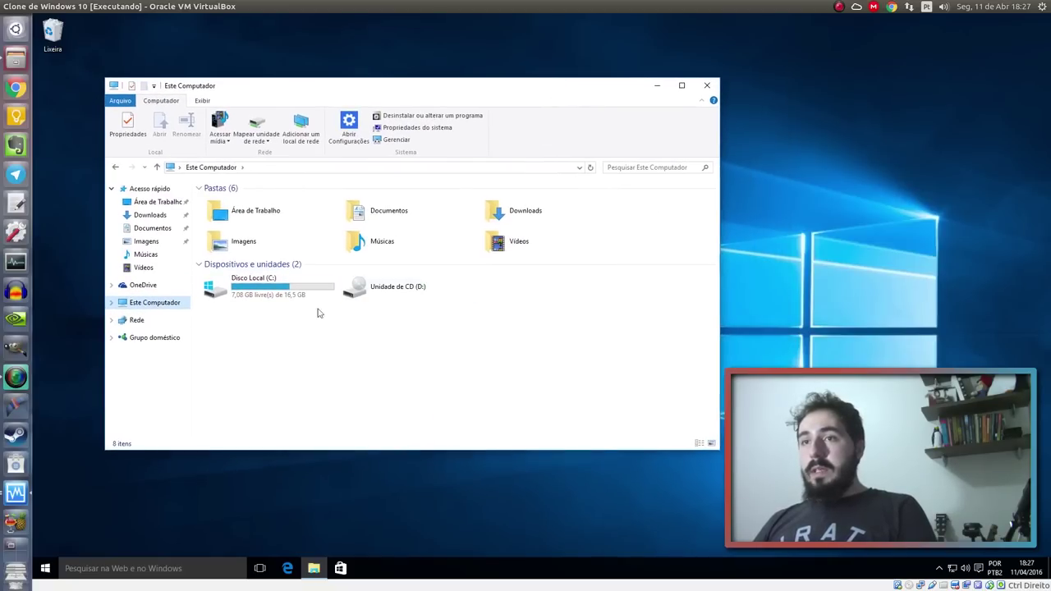
pyautogui.moveTo(552, 277); pyautogui.dragTo(484, 347)
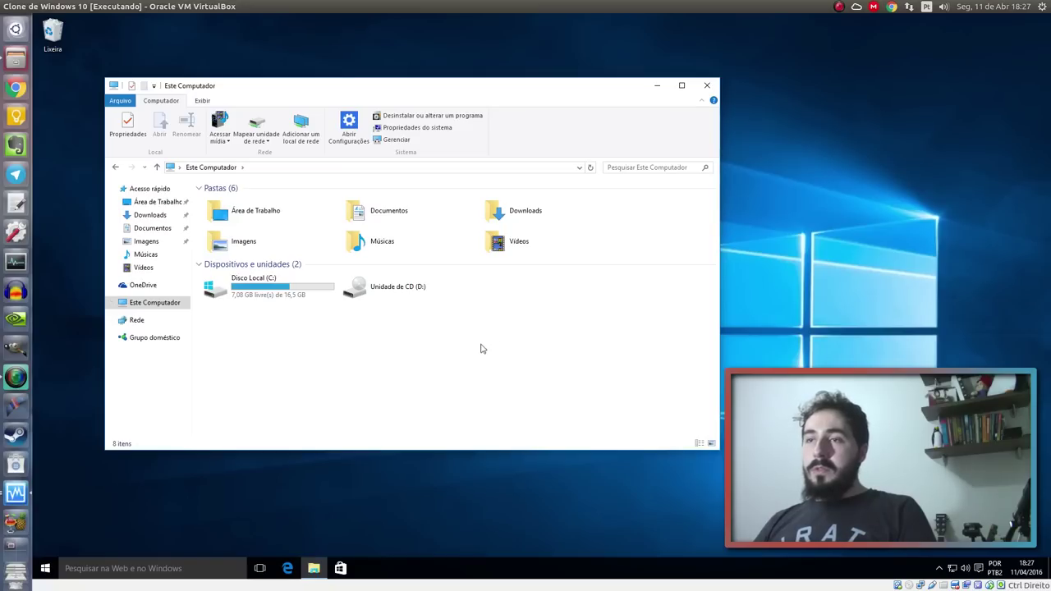
pyautogui.click(472, 265)
pyautogui.click(513, 309)
pyautogui.moveTo(506, 291); pyautogui.dragTo(686, 361)
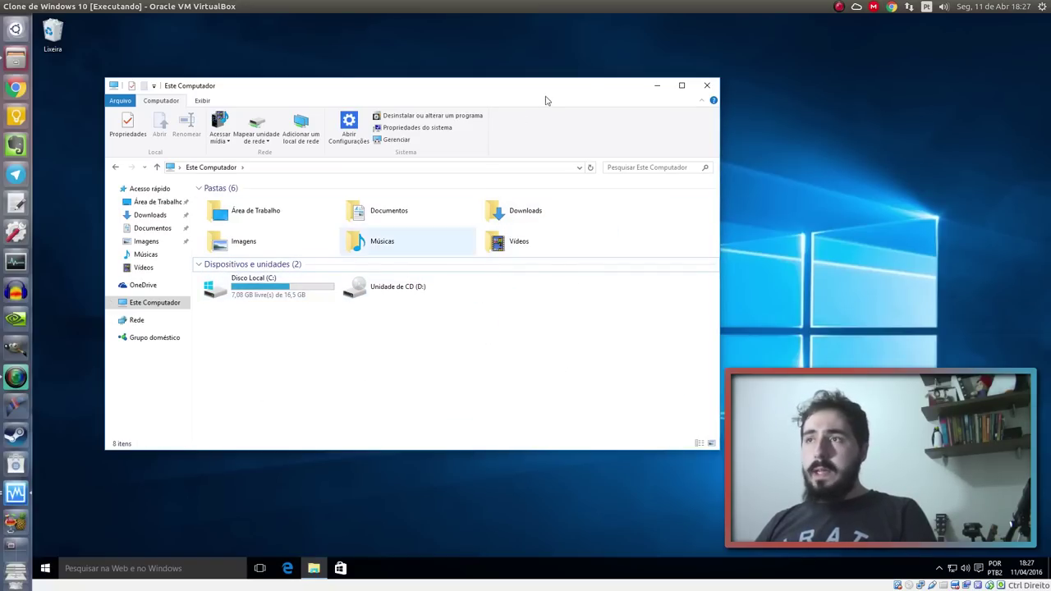
pyautogui.click(680, 86)
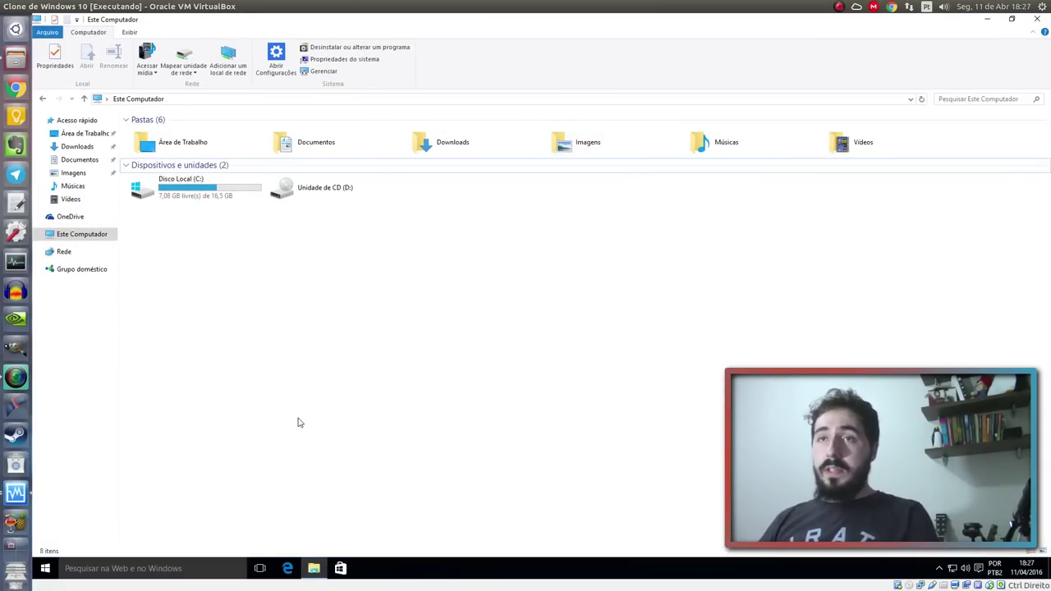
pyautogui.click(209, 195)
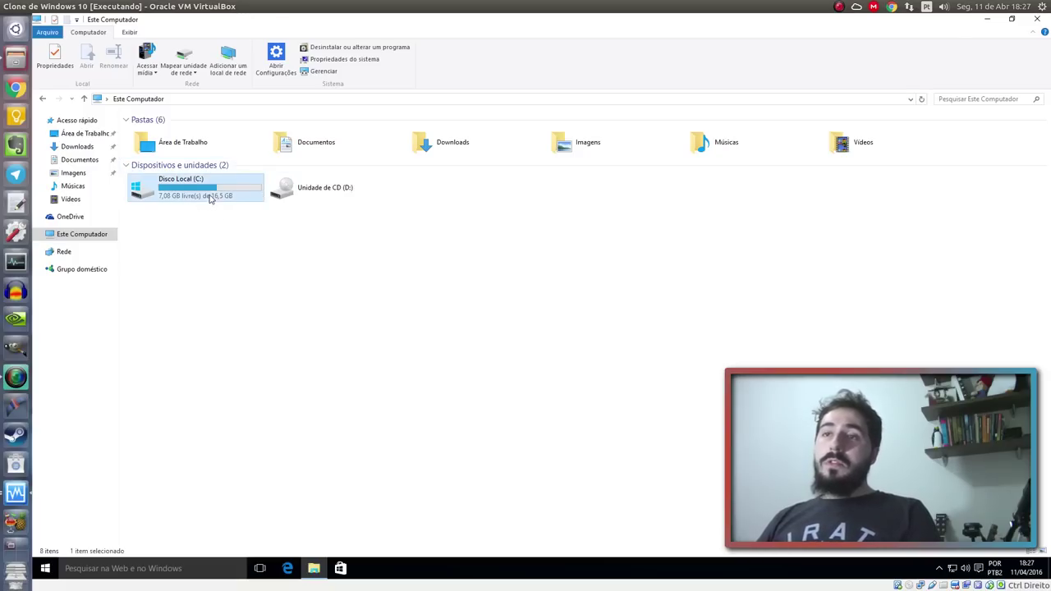
pyautogui.click(160, 335)
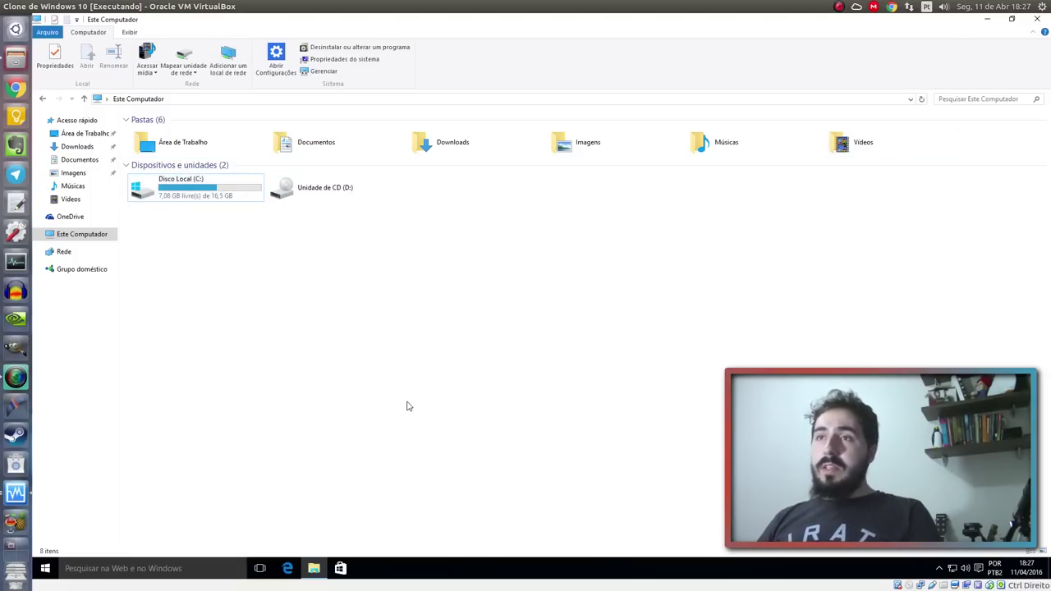
pyautogui.doubleClick(720, 20)
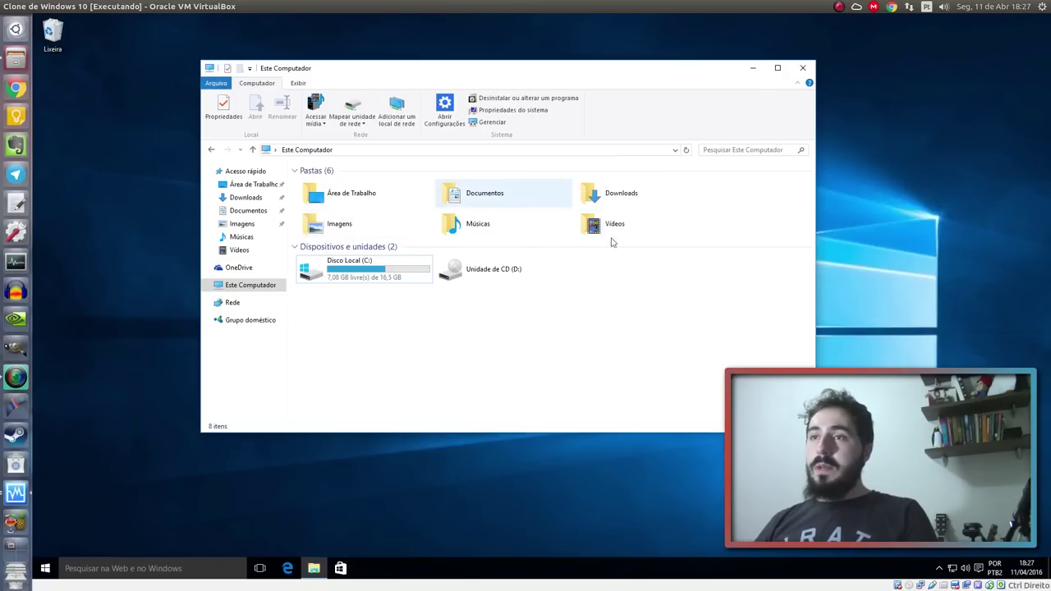
pyautogui.doubleClick(507, 232)
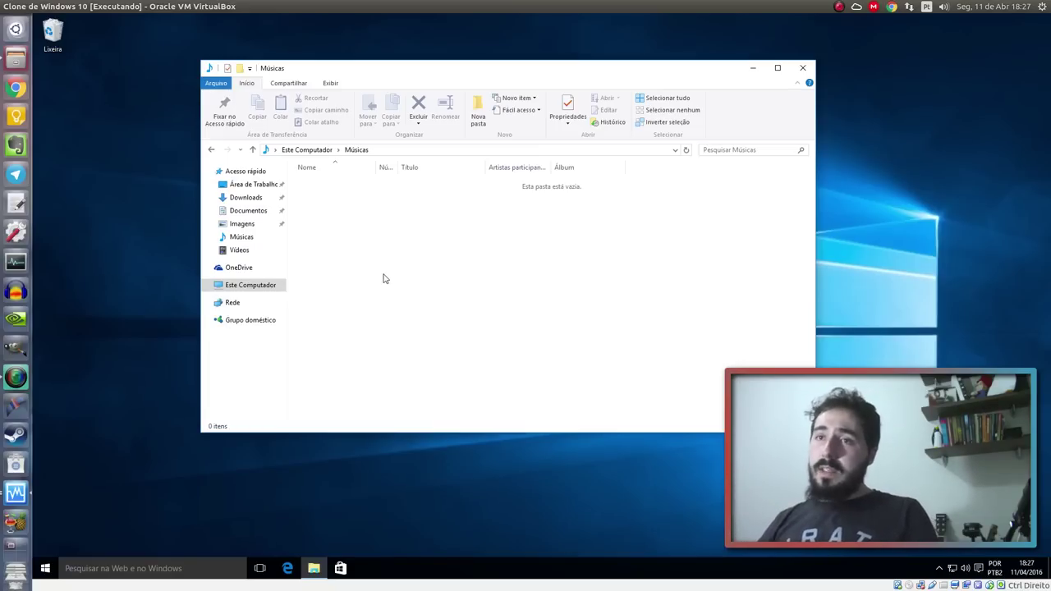
pyautogui.click(805, 69)
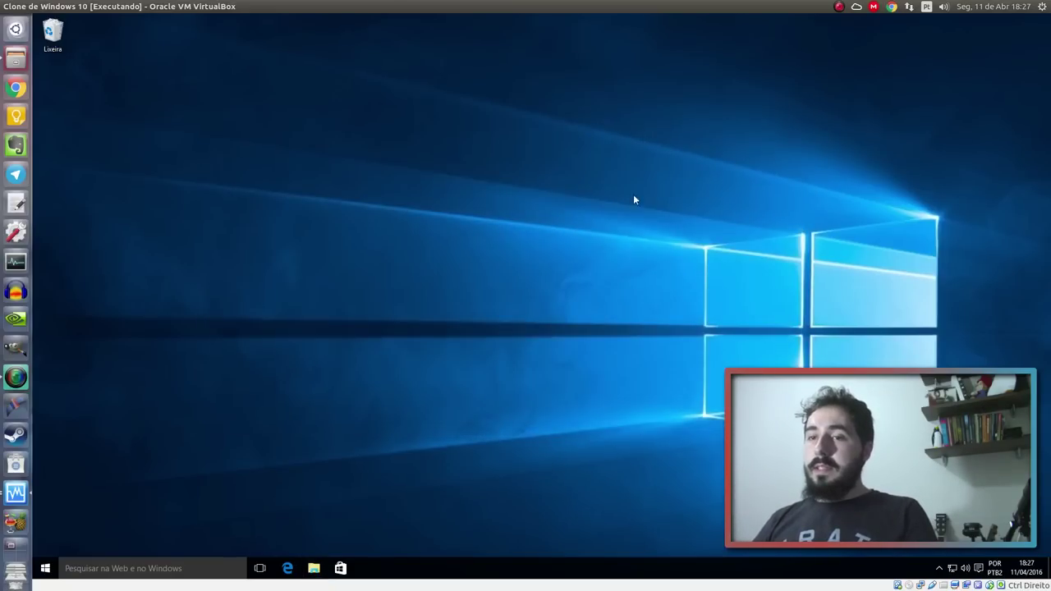